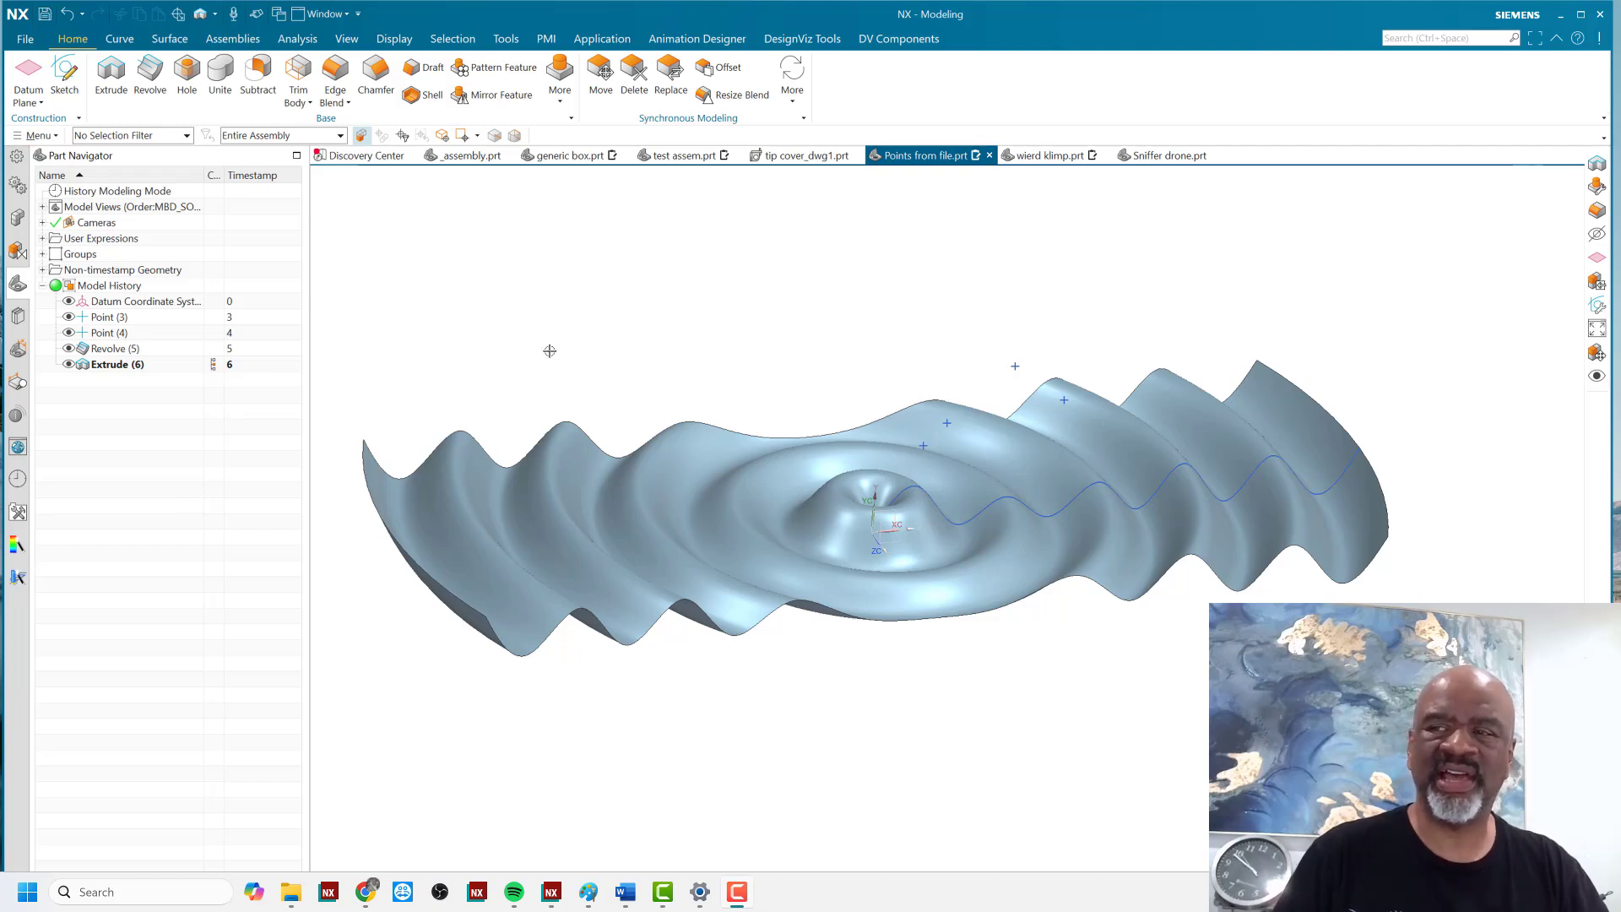
# - Orbit and enlarge the view to inspect the top of the wavy surface
pyautogui.moveTo(550, 371)
pyautogui.mouseDown(button='middle')
pyautogui.moveTo(561, 399)
pyautogui.moveTo(632, 393)
pyautogui.moveTo(554, 326)
pyautogui.moveTo(470, 304)
pyautogui.moveTo(450, 330)
pyautogui.moveTo(452, 311)
pyautogui.moveTo(561, 347)
pyautogui.moveTo(565, 383)
pyautogui.moveTo(561, 358)
pyautogui.moveTo(579, 351)
pyautogui.moveTo(584, 369)
pyautogui.moveTo(557, 373)
pyautogui.moveTo(523, 331)
pyautogui.moveTo(539, 326)
pyautogui.moveTo(560, 351)
pyautogui.moveTo(523, 346)
pyautogui.mouseUp(button='middle')
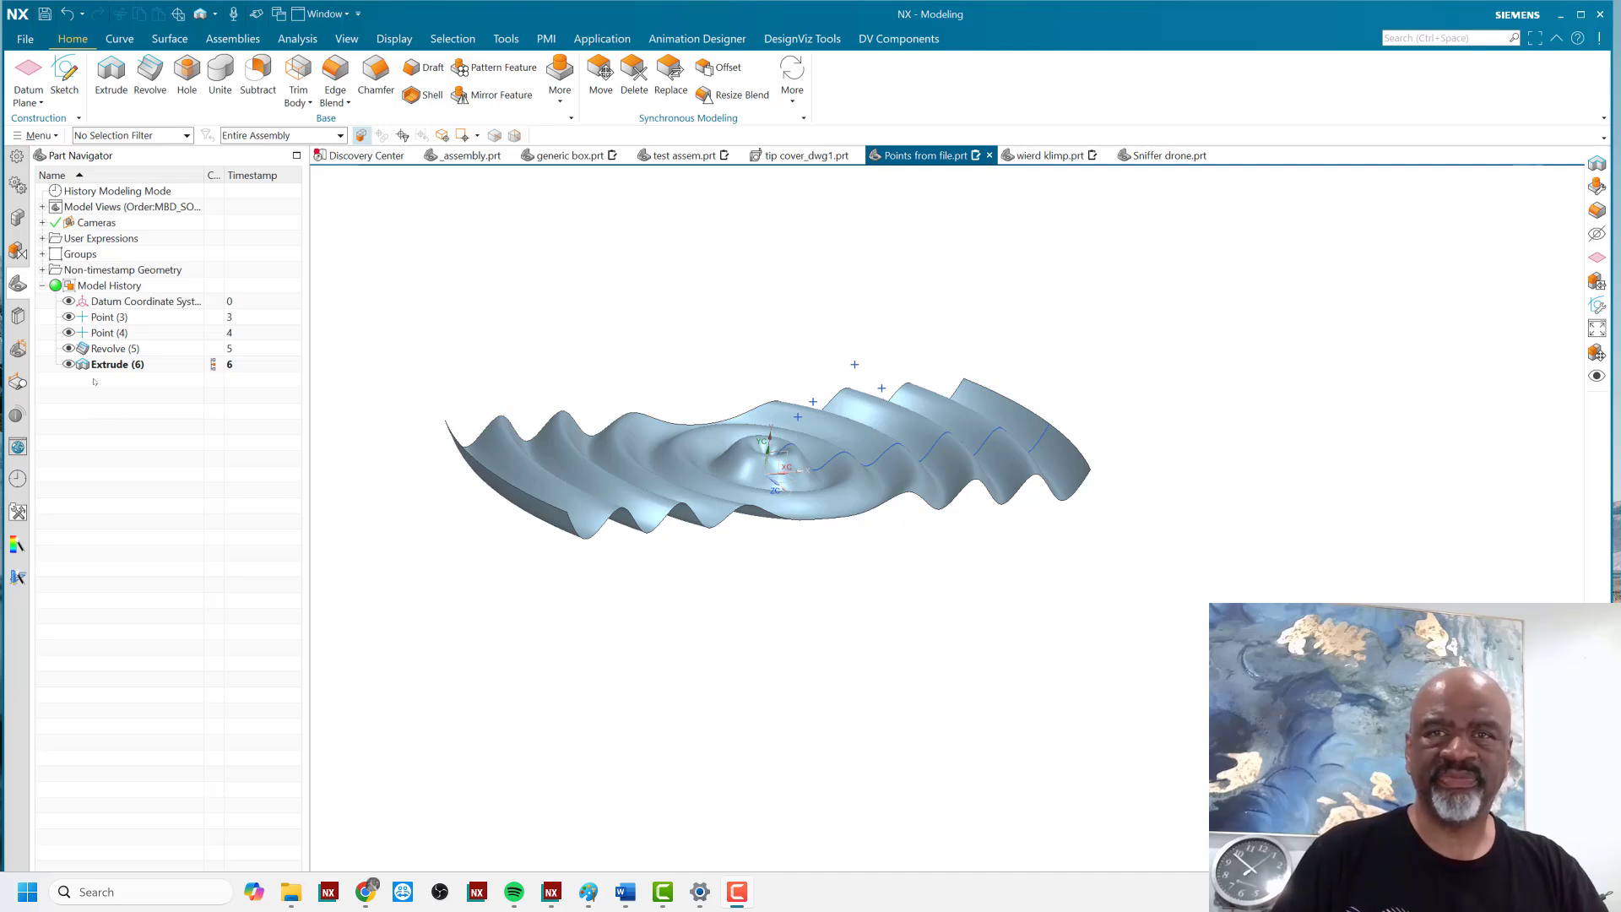
pyautogui.moveTo(546, 384)
pyautogui.mouseDown(button='middle')
pyautogui.moveTo(608, 365)
pyautogui.moveTo(610, 349)
pyautogui.mouseUp(button='middle')
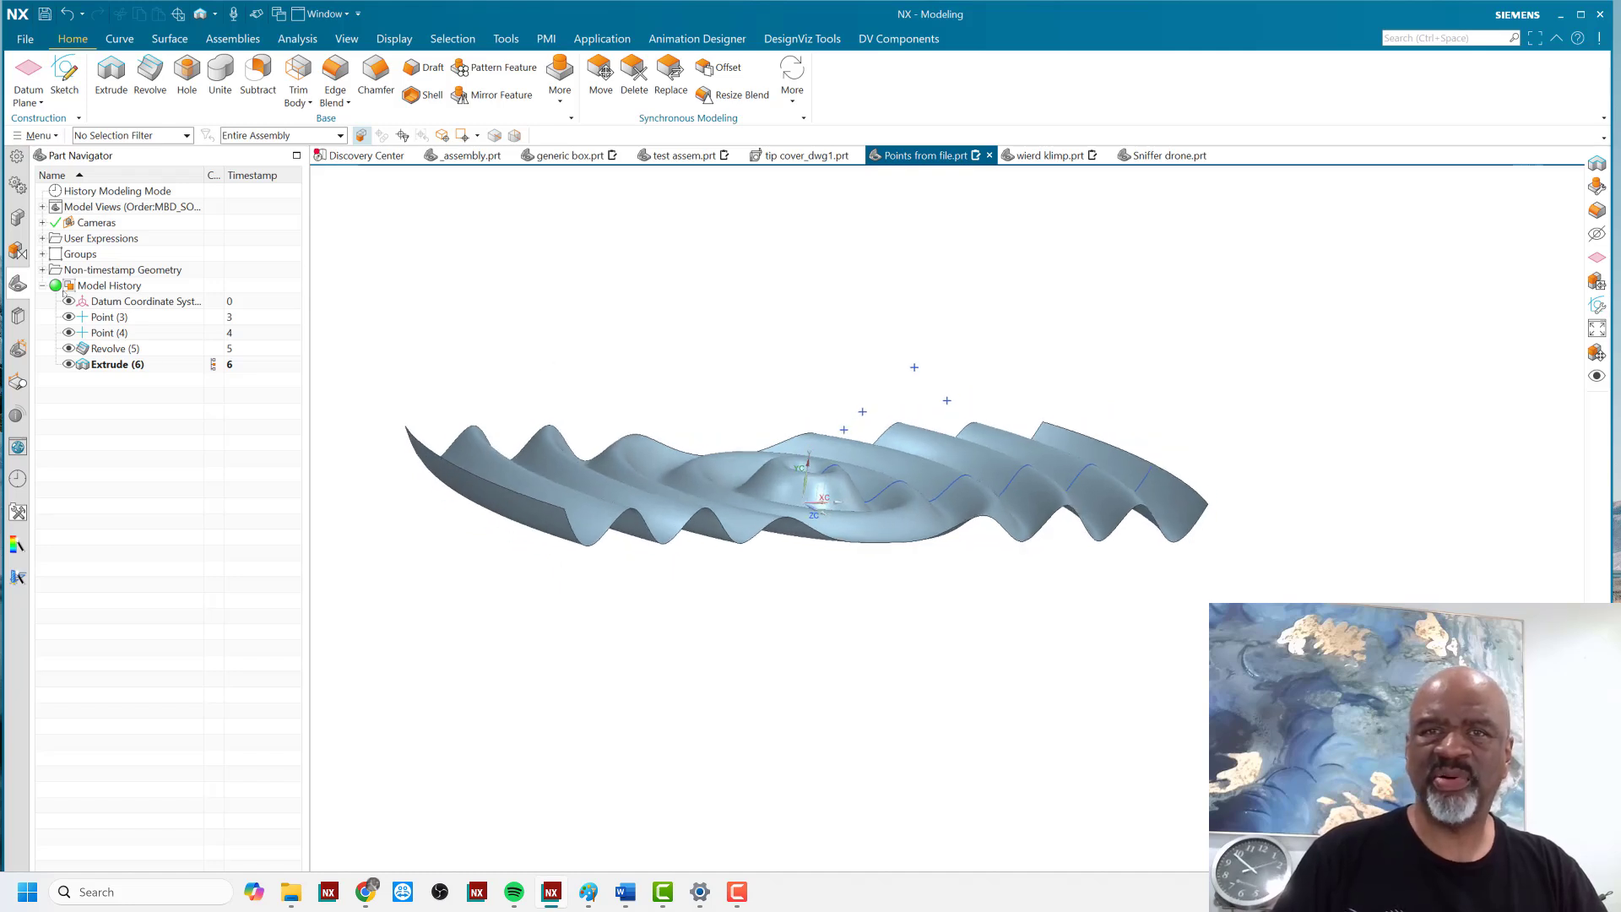
# - Edit Point (3) so its X coordinate is 8 and confirm the change
pyautogui.doubleClick(112, 317)
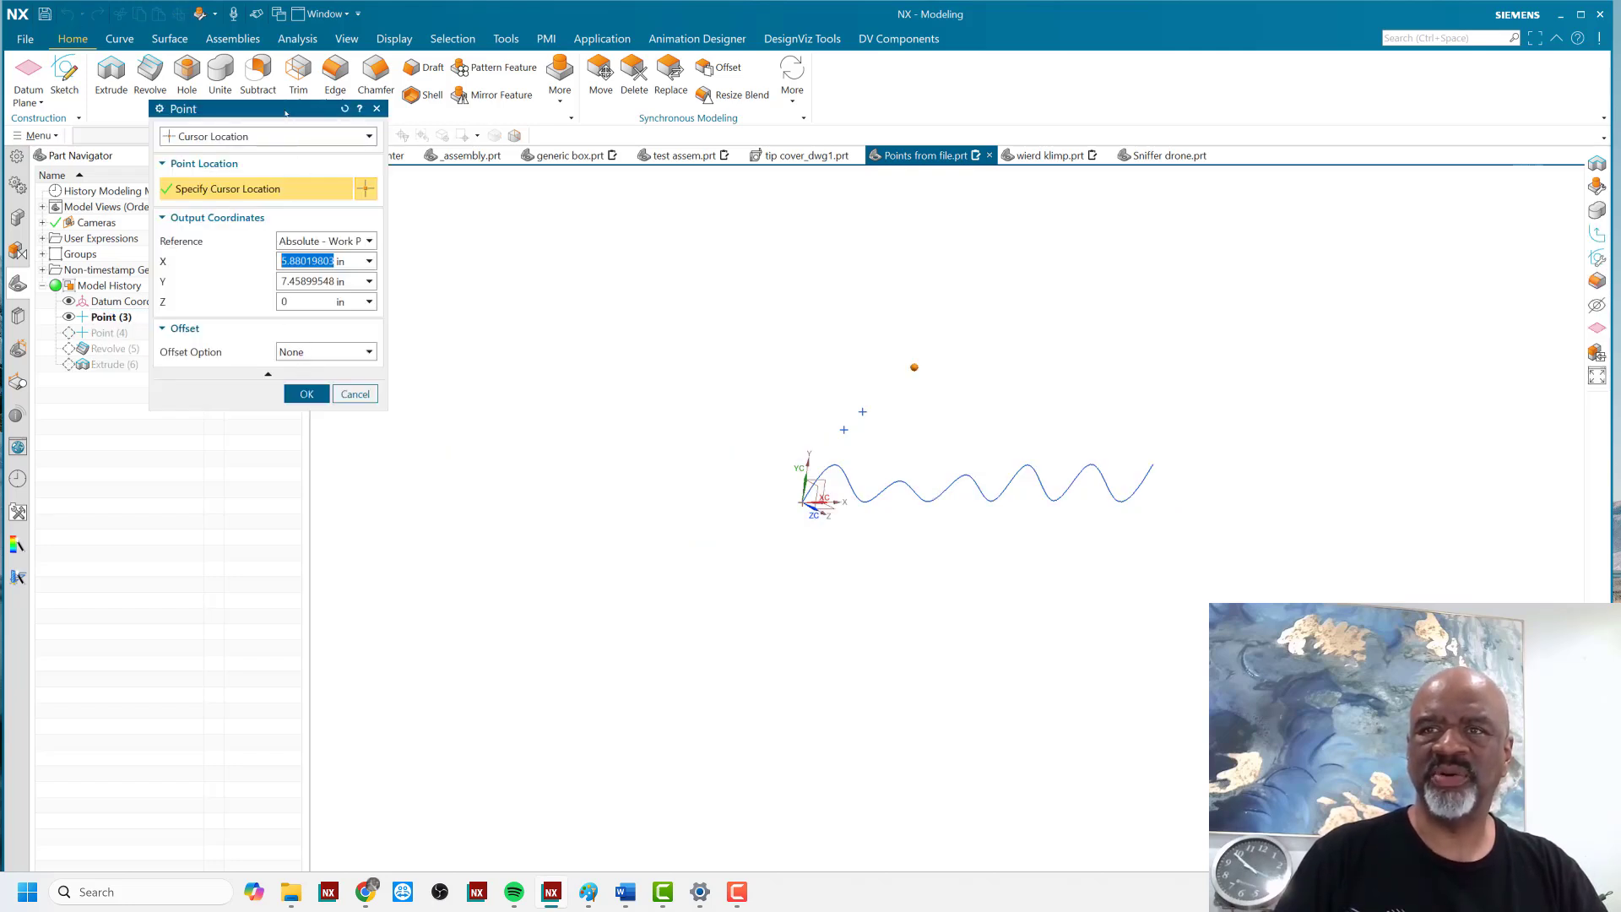
pyautogui.moveTo(285, 116); pyautogui.dragTo(321, 251)
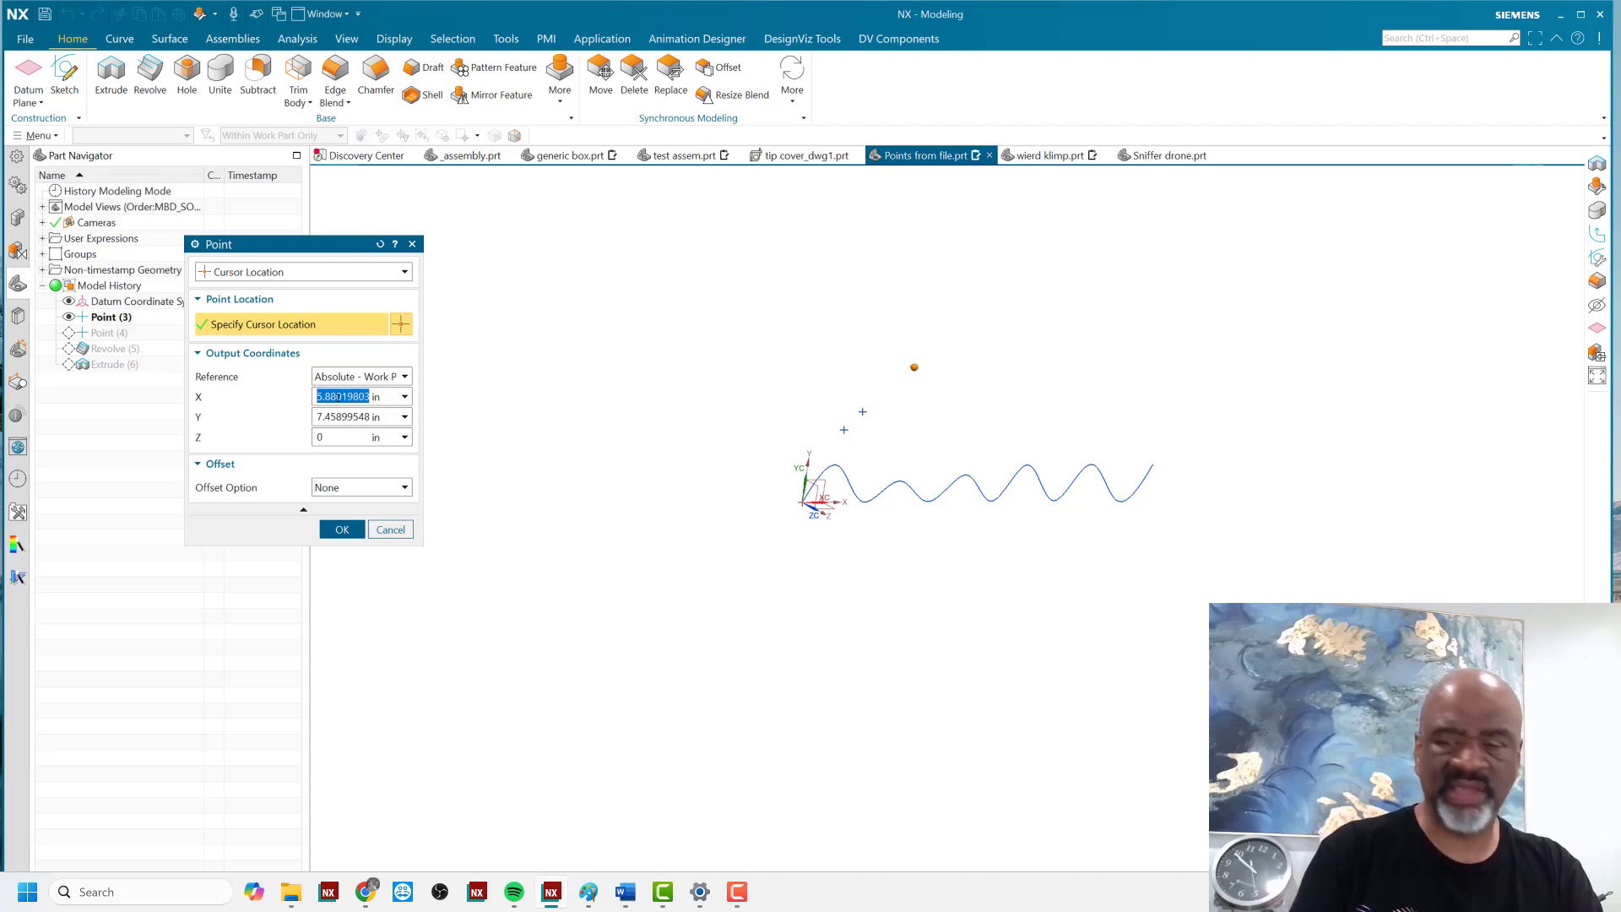
pyautogui.write('8')
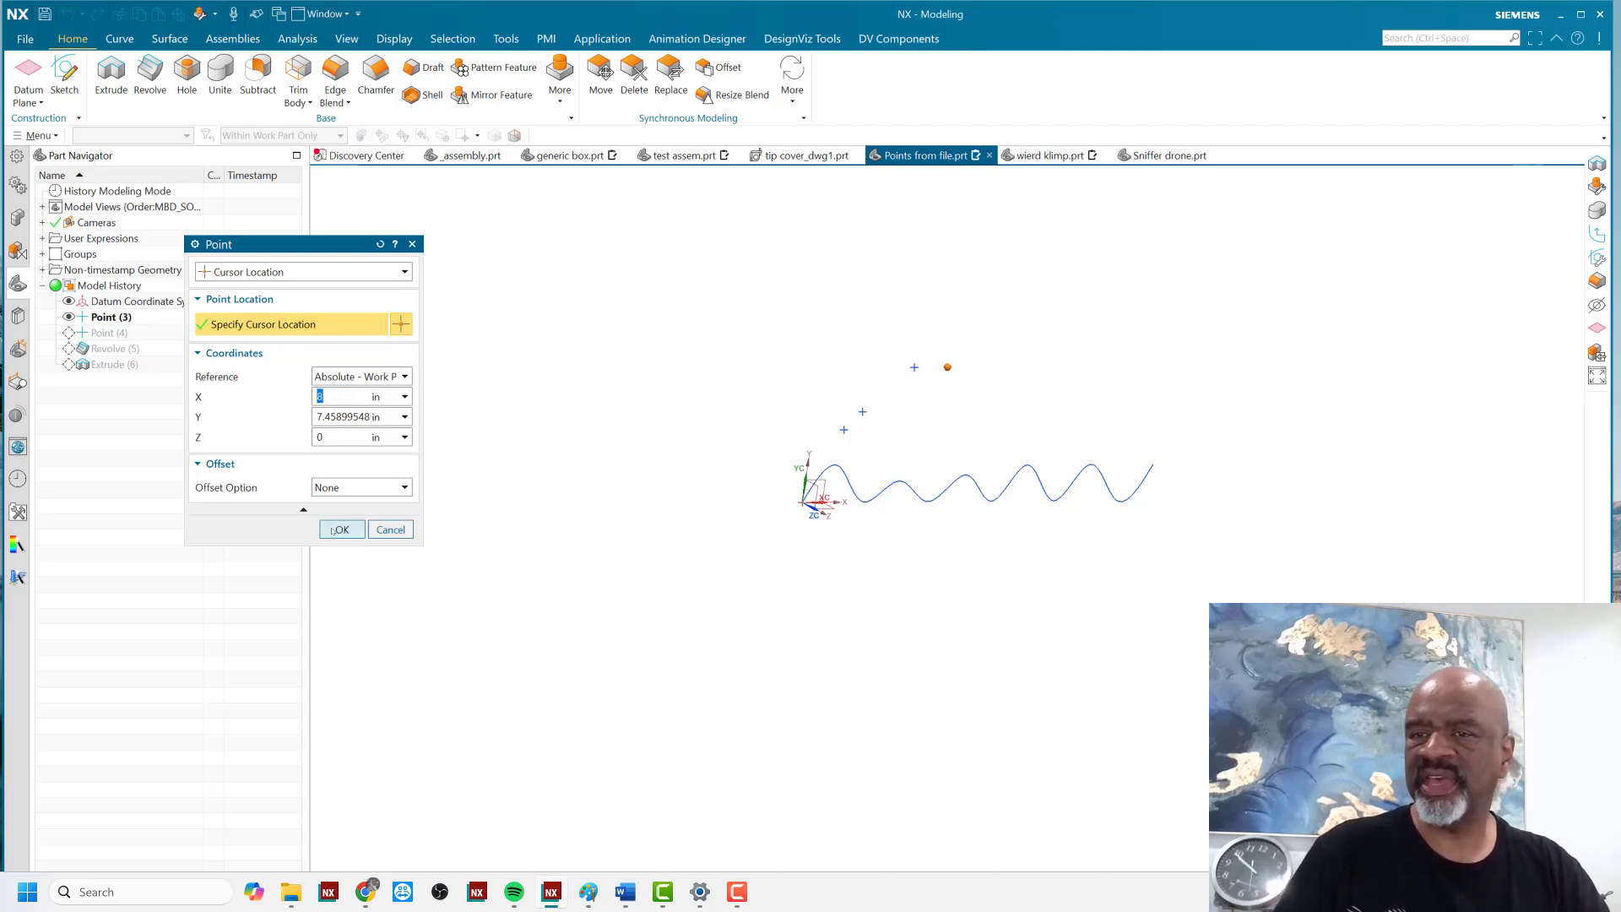
pyautogui.click(340, 529)
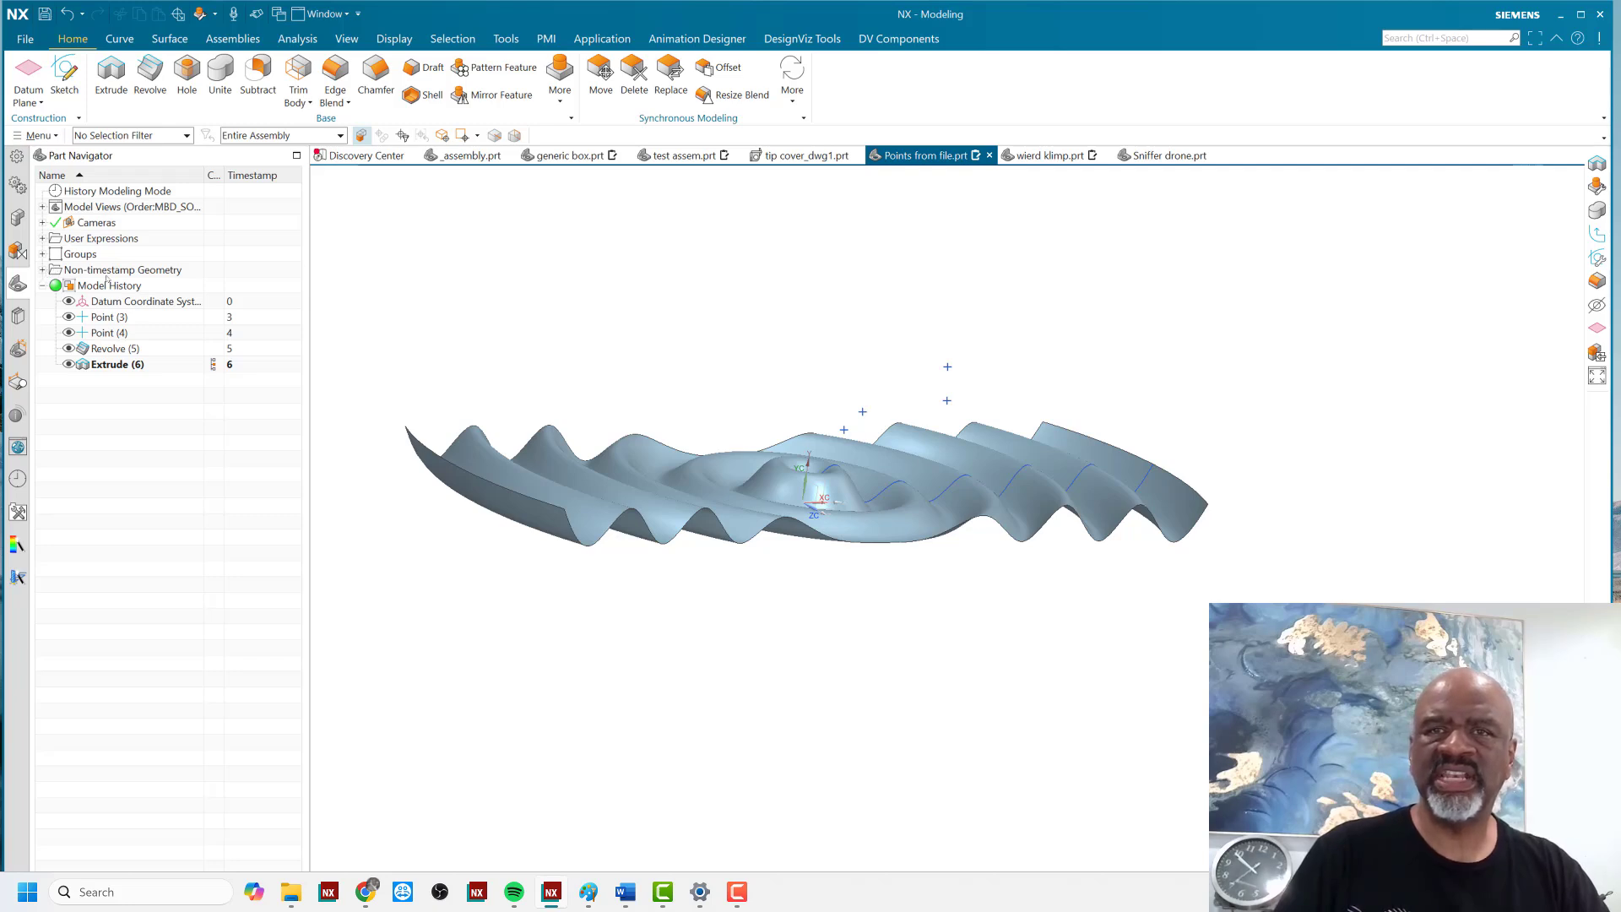
# - Expand Non-timestamp Geometry, inspect Point x 3 without changes, then select it
pyautogui.click(43, 271)
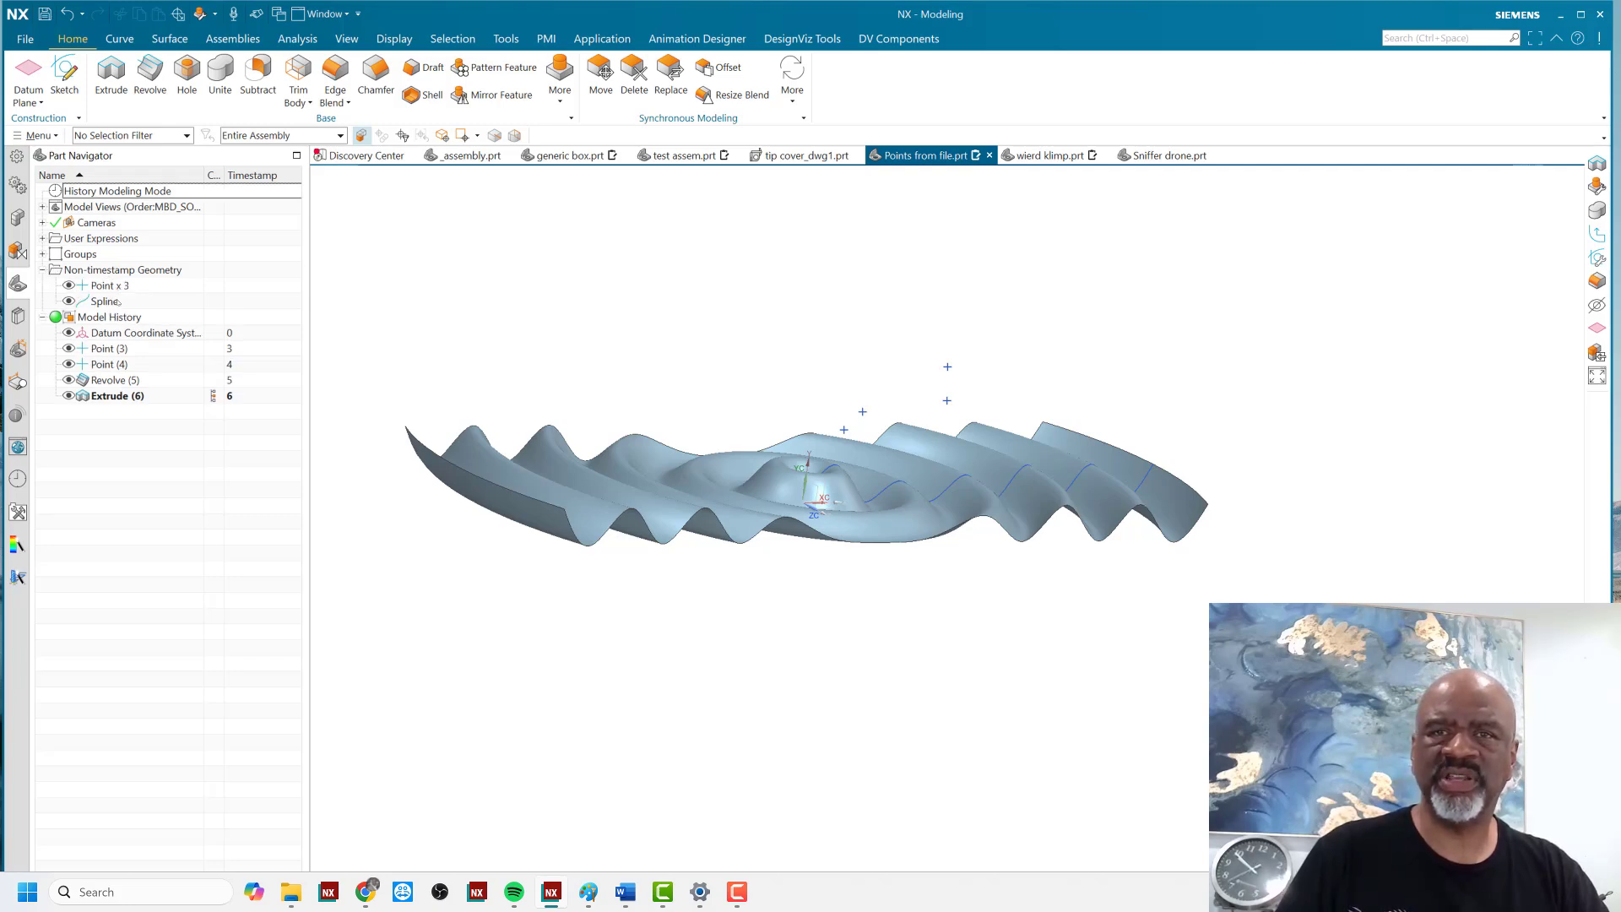
pyautogui.doubleClick(106, 286)
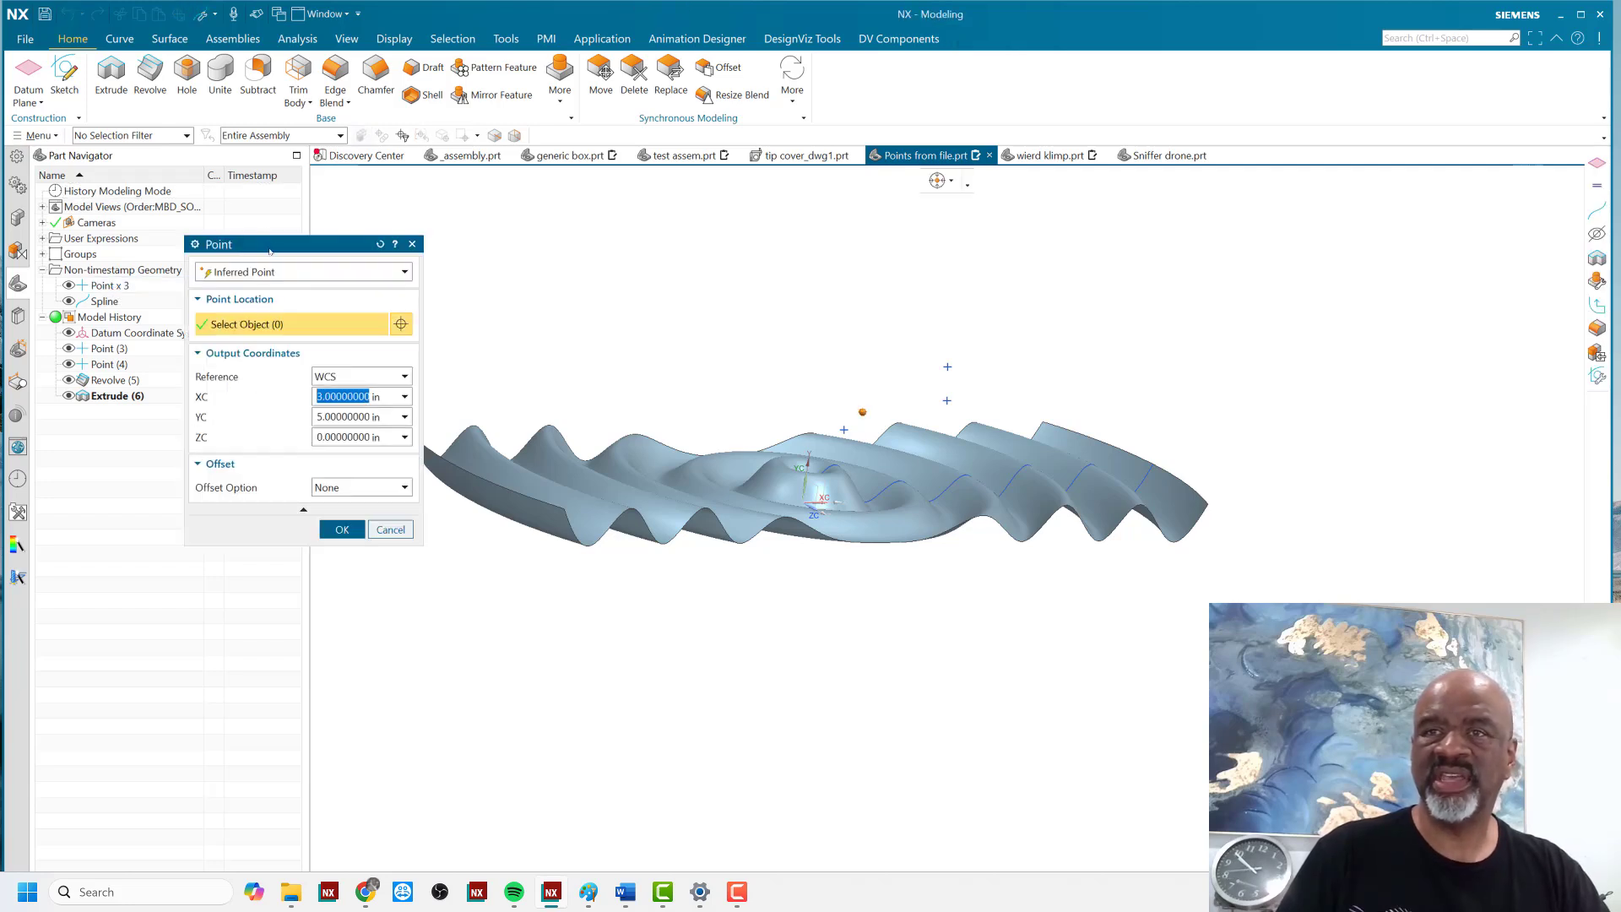
pyautogui.moveTo(314, 223); pyautogui.dragTo(316, 217)
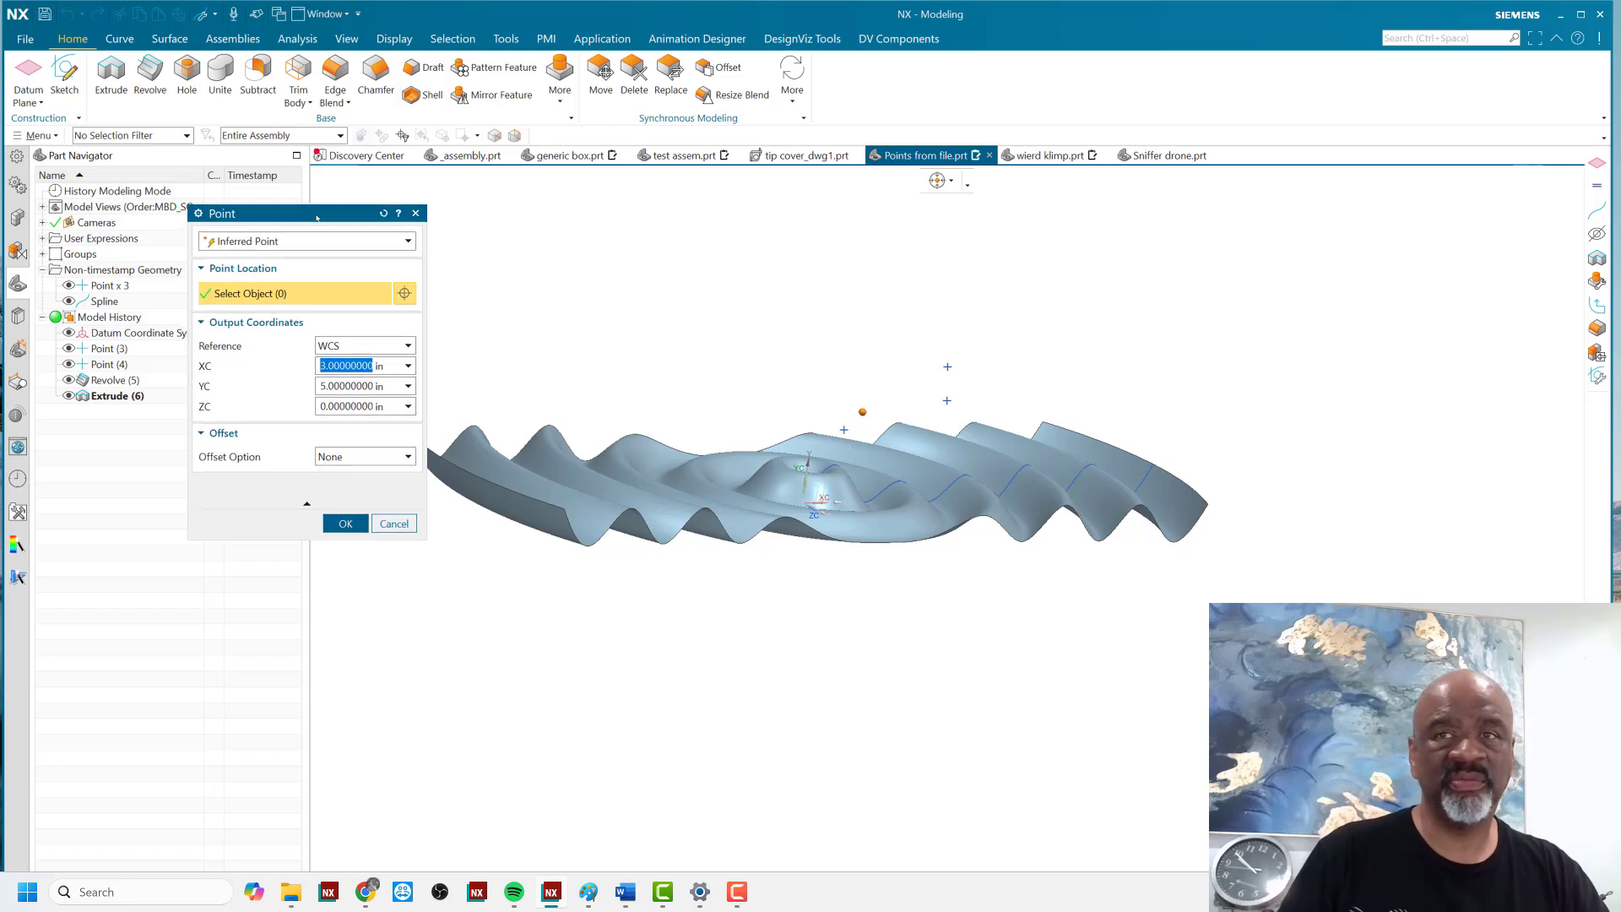
pyautogui.click(335, 238)
pyautogui.click(332, 220)
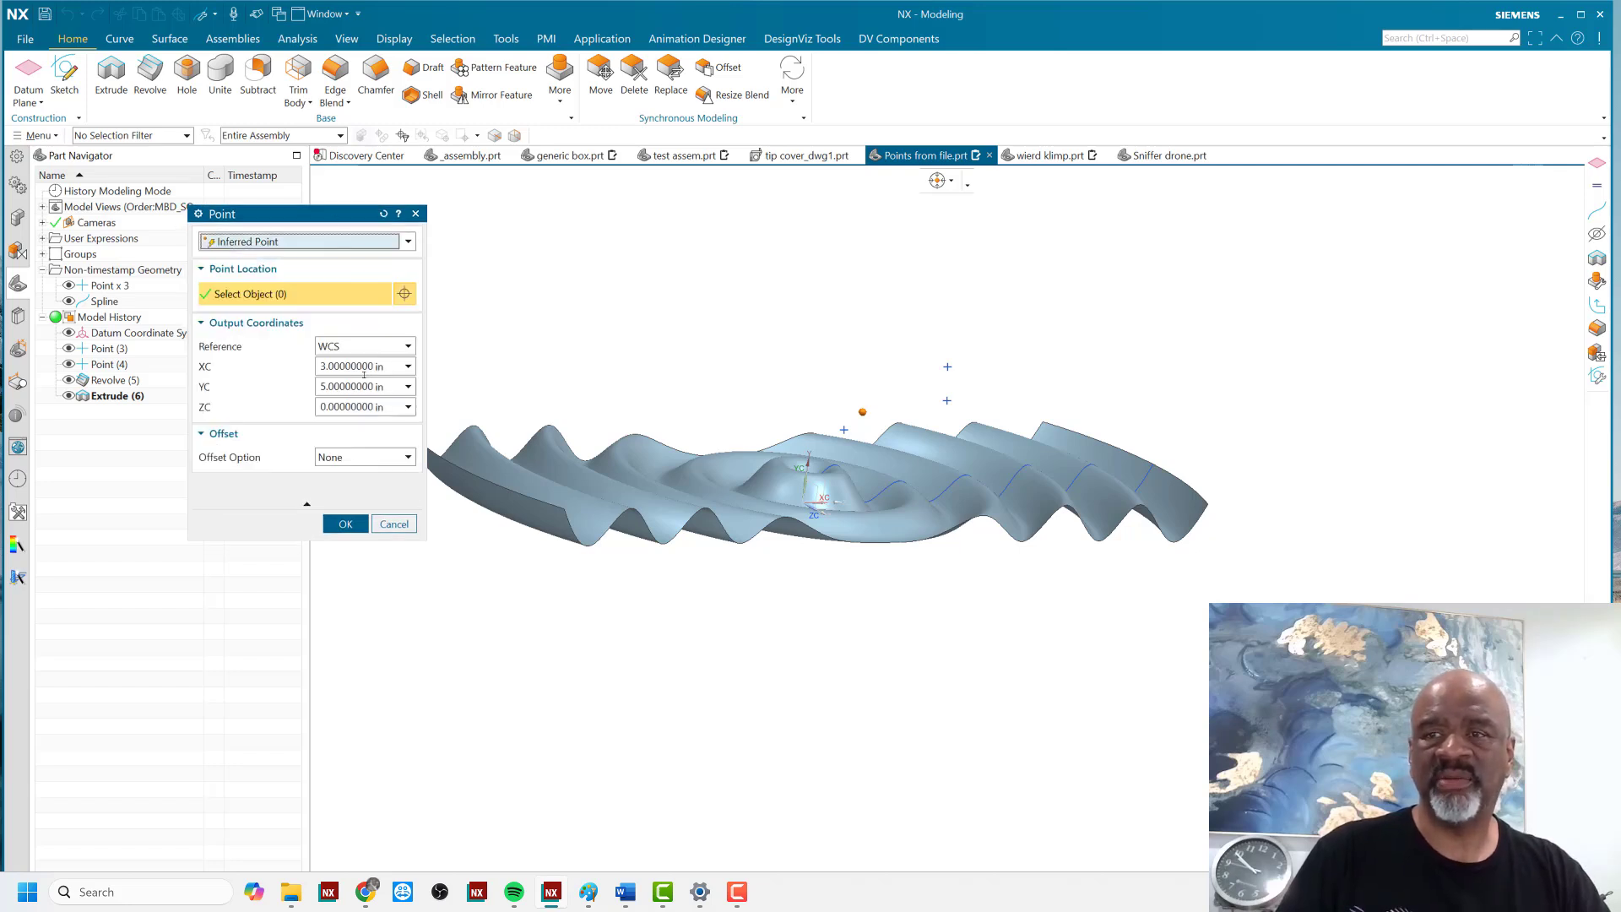
pyautogui.click(392, 524)
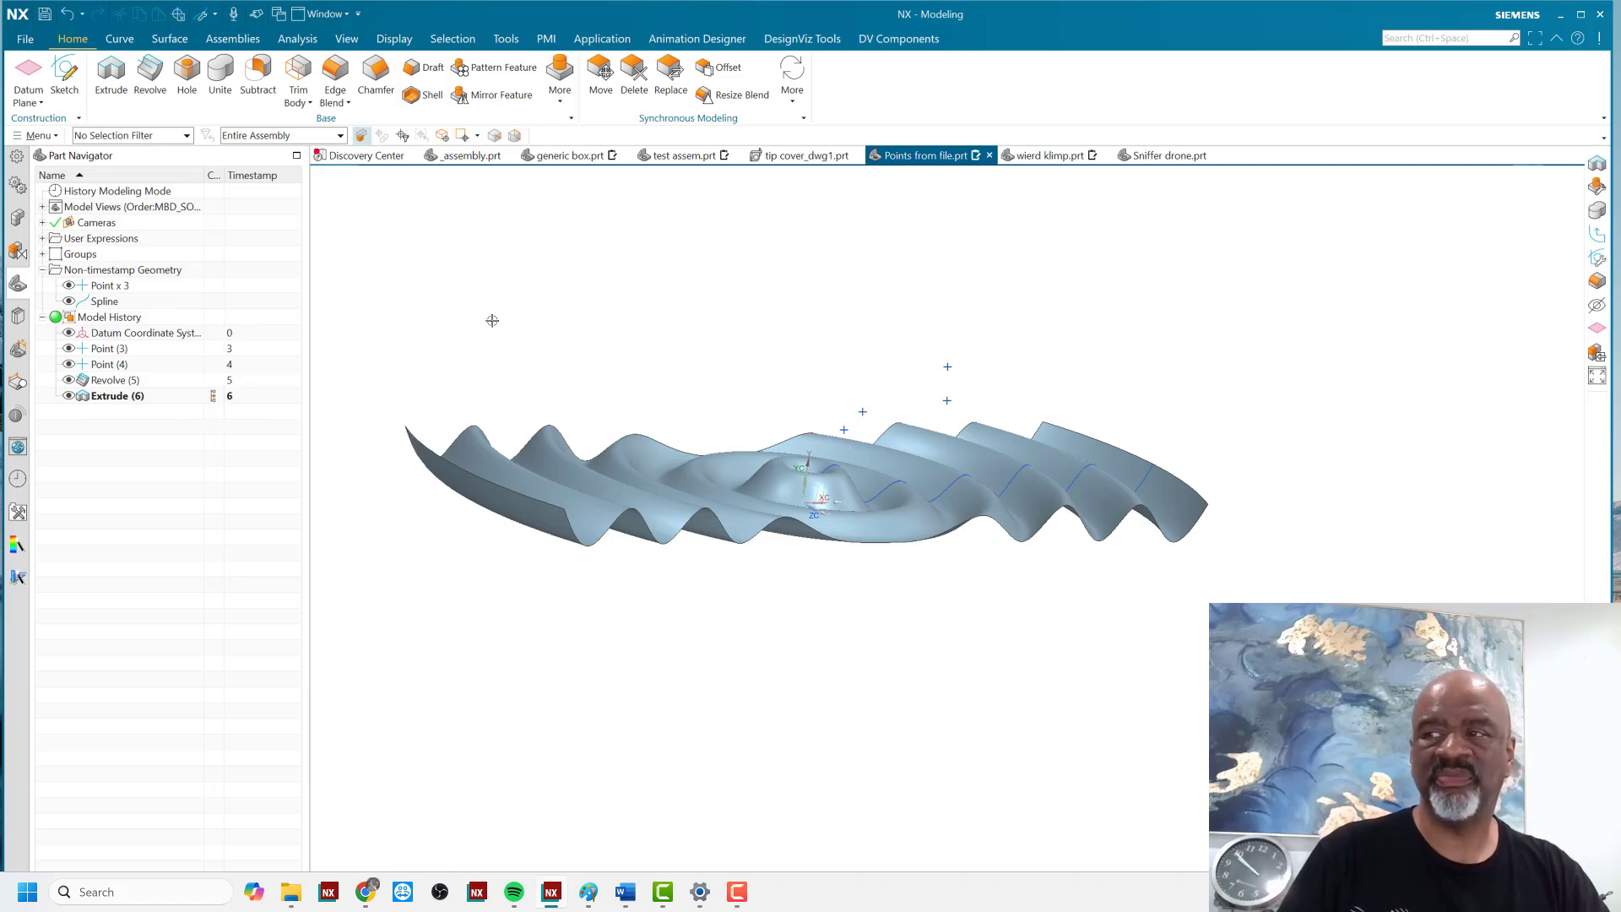
pyautogui.moveTo(579, 282)
pyautogui.mouseDown(button='middle')
pyautogui.moveTo(563, 257)
pyautogui.moveTo(582, 231)
pyautogui.moveTo(595, 296)
pyautogui.mouseUp(button='middle')
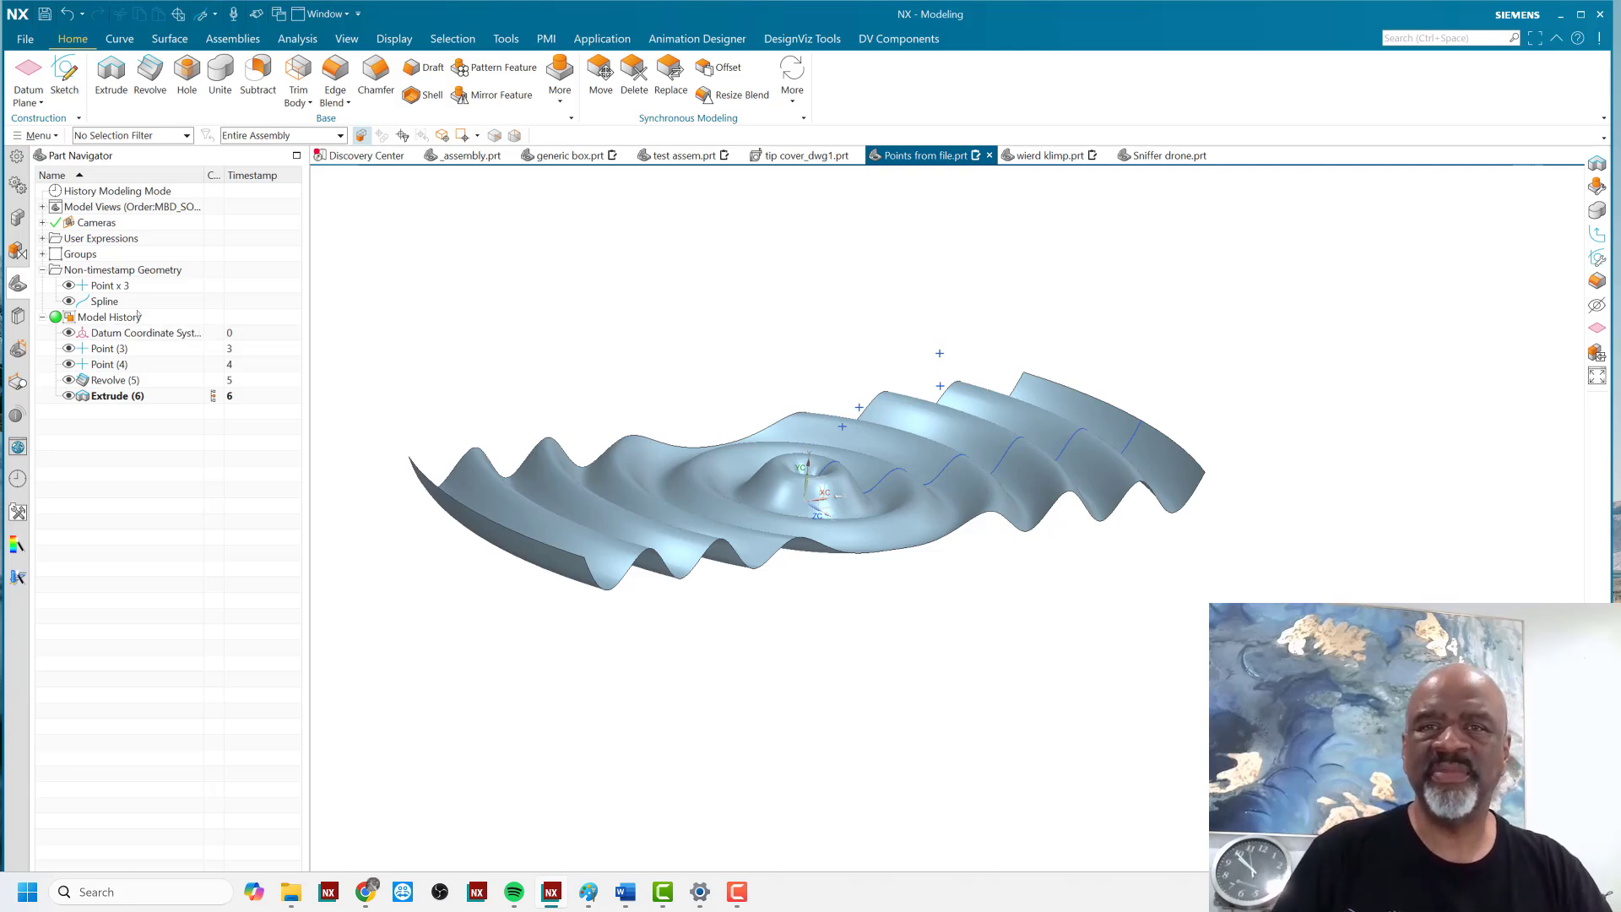
pyautogui.click(127, 286)
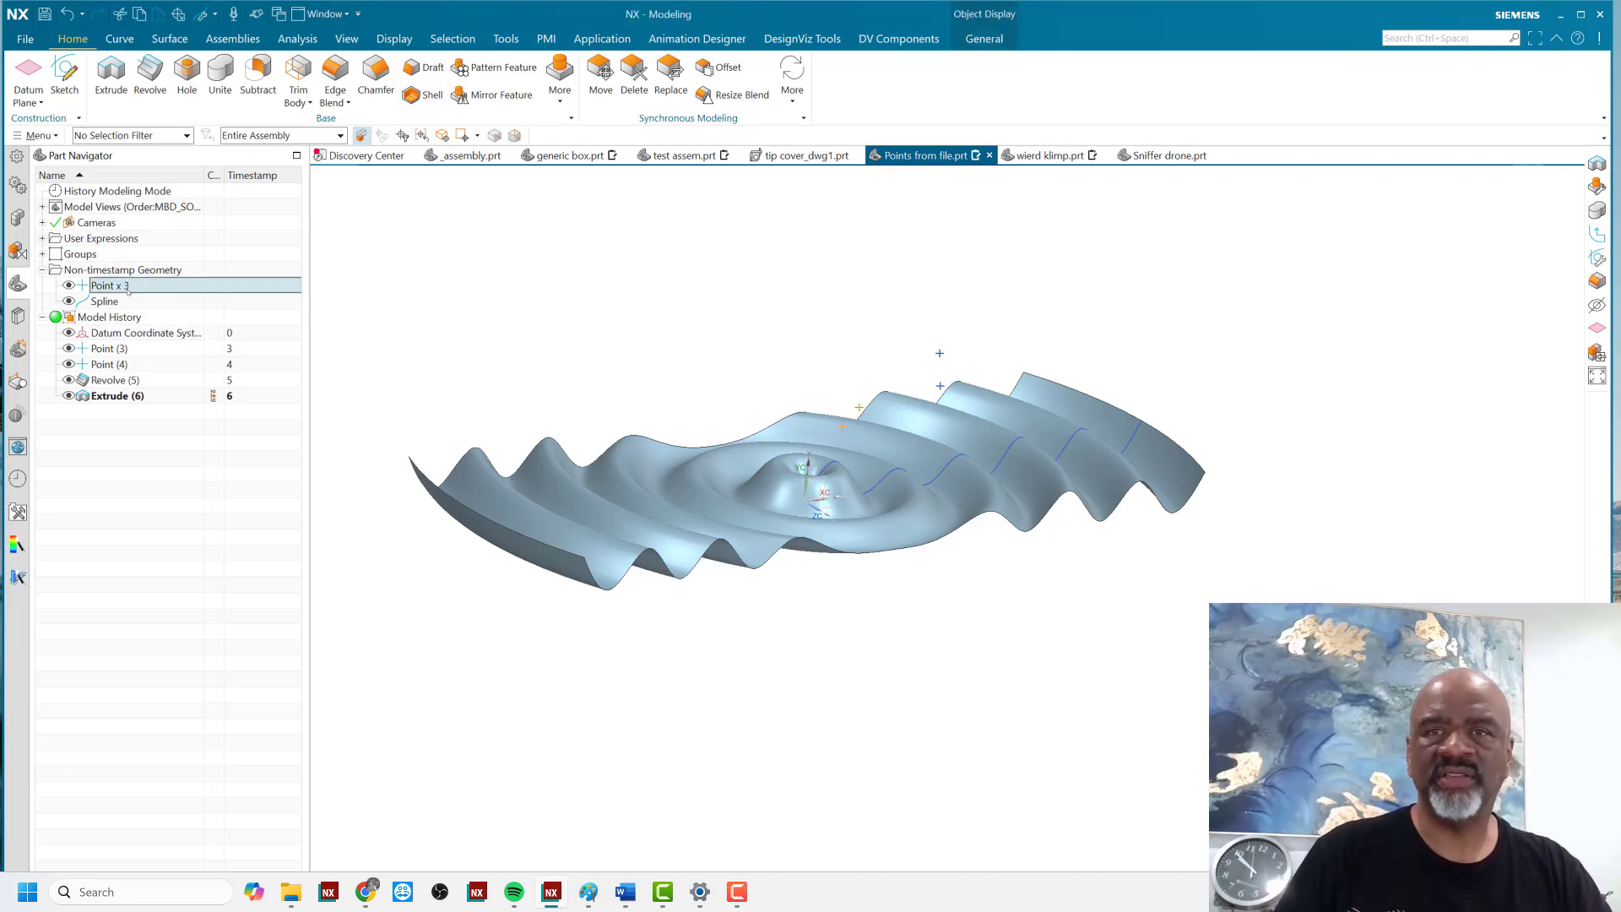
# - Delete the loose Point x 3 and Spline entries
pyautogui.keyDown('ctrl'); pyautogui.click(127, 301); pyautogui.keyUp('ctrl')
pyautogui.rightClick(127, 301)
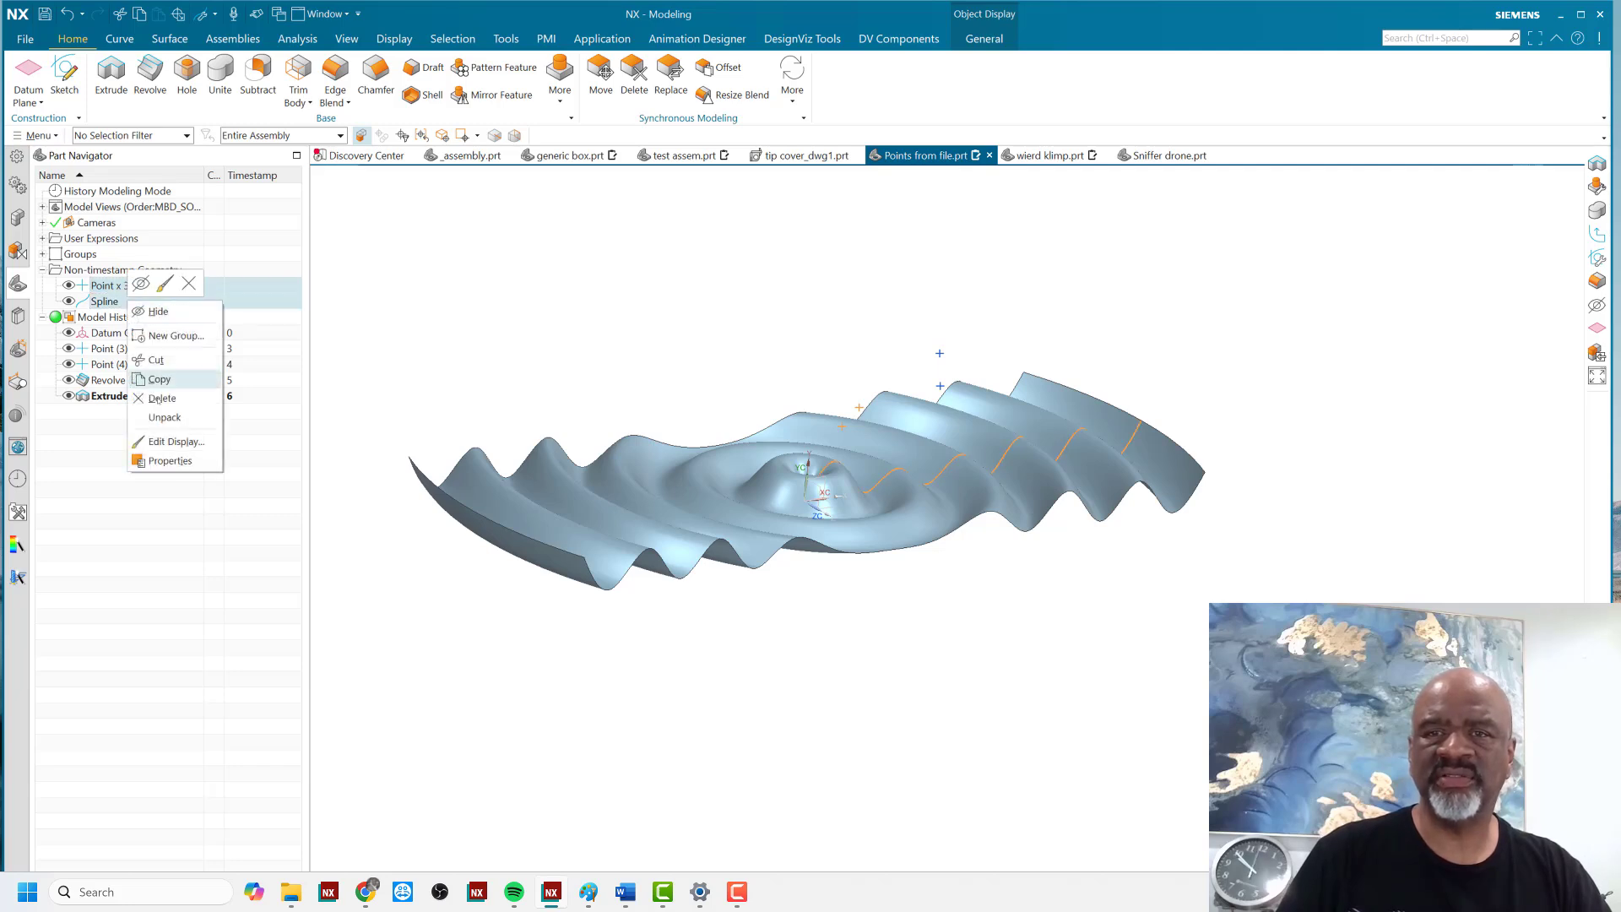
pyautogui.click(160, 398)
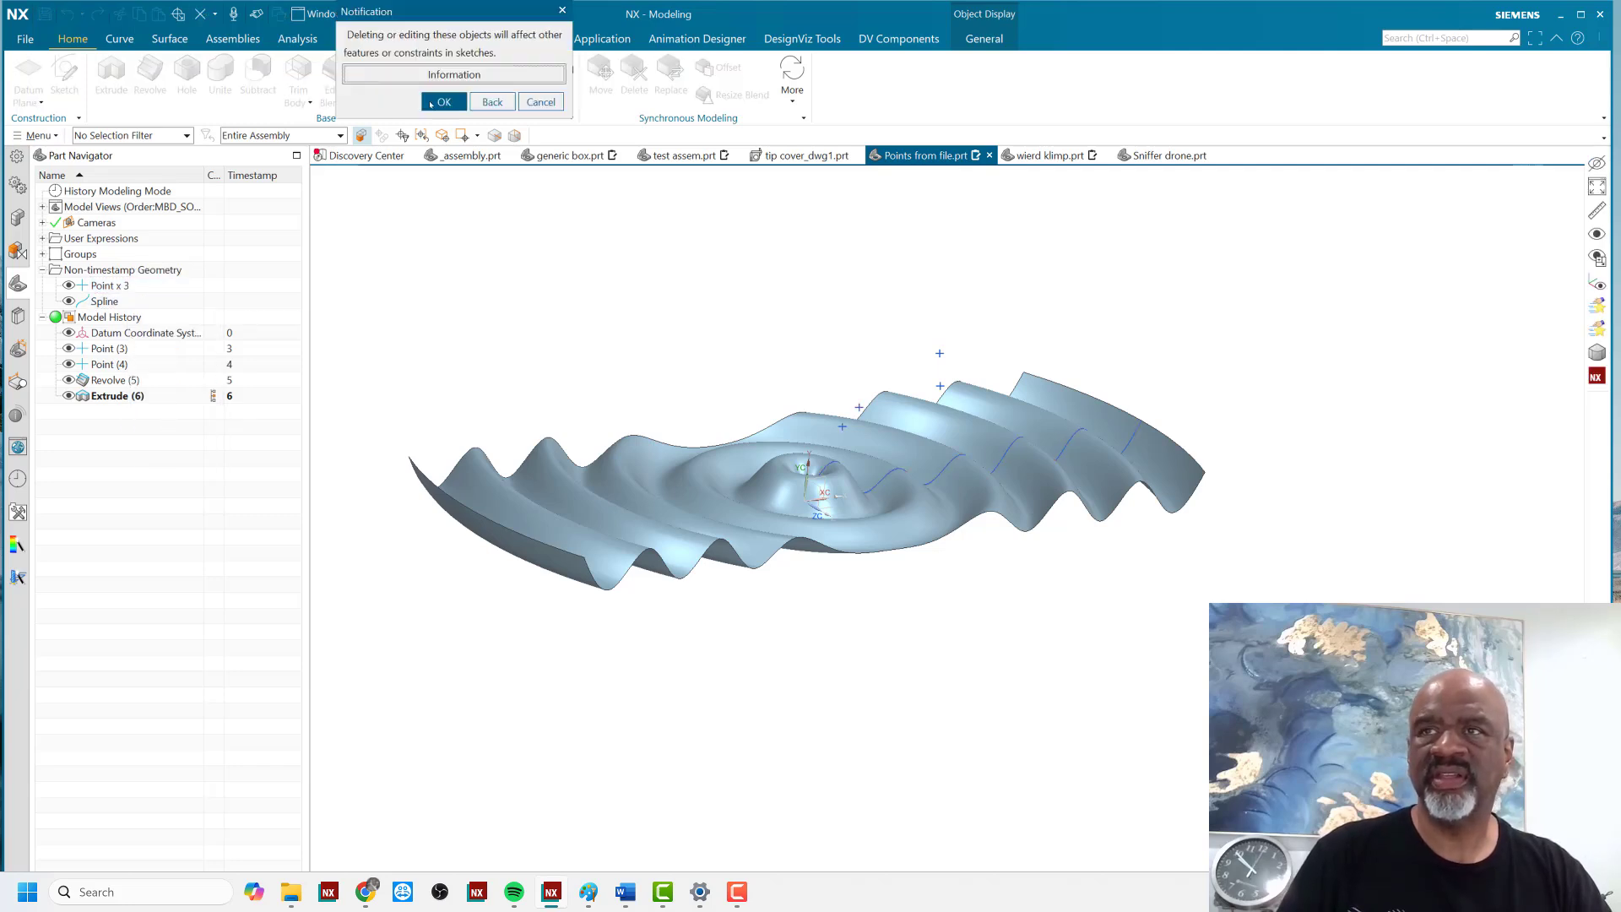
pyautogui.click(442, 101)
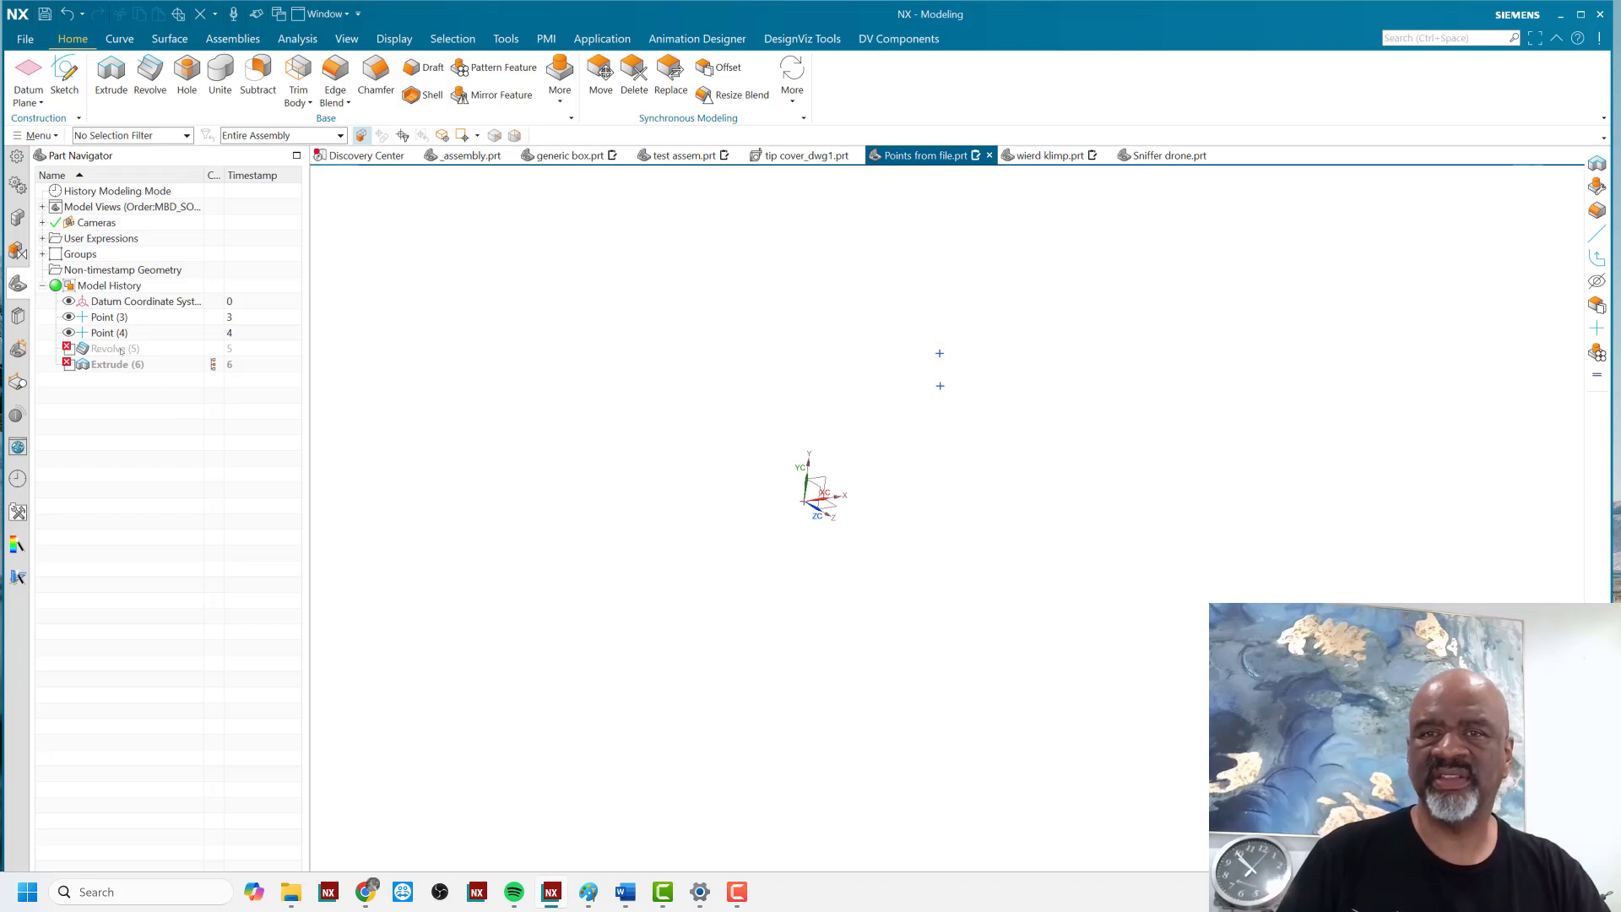
# - Delete Point (3), Point (4), the Revolve and the Extrude features
pyautogui.click(121, 318)
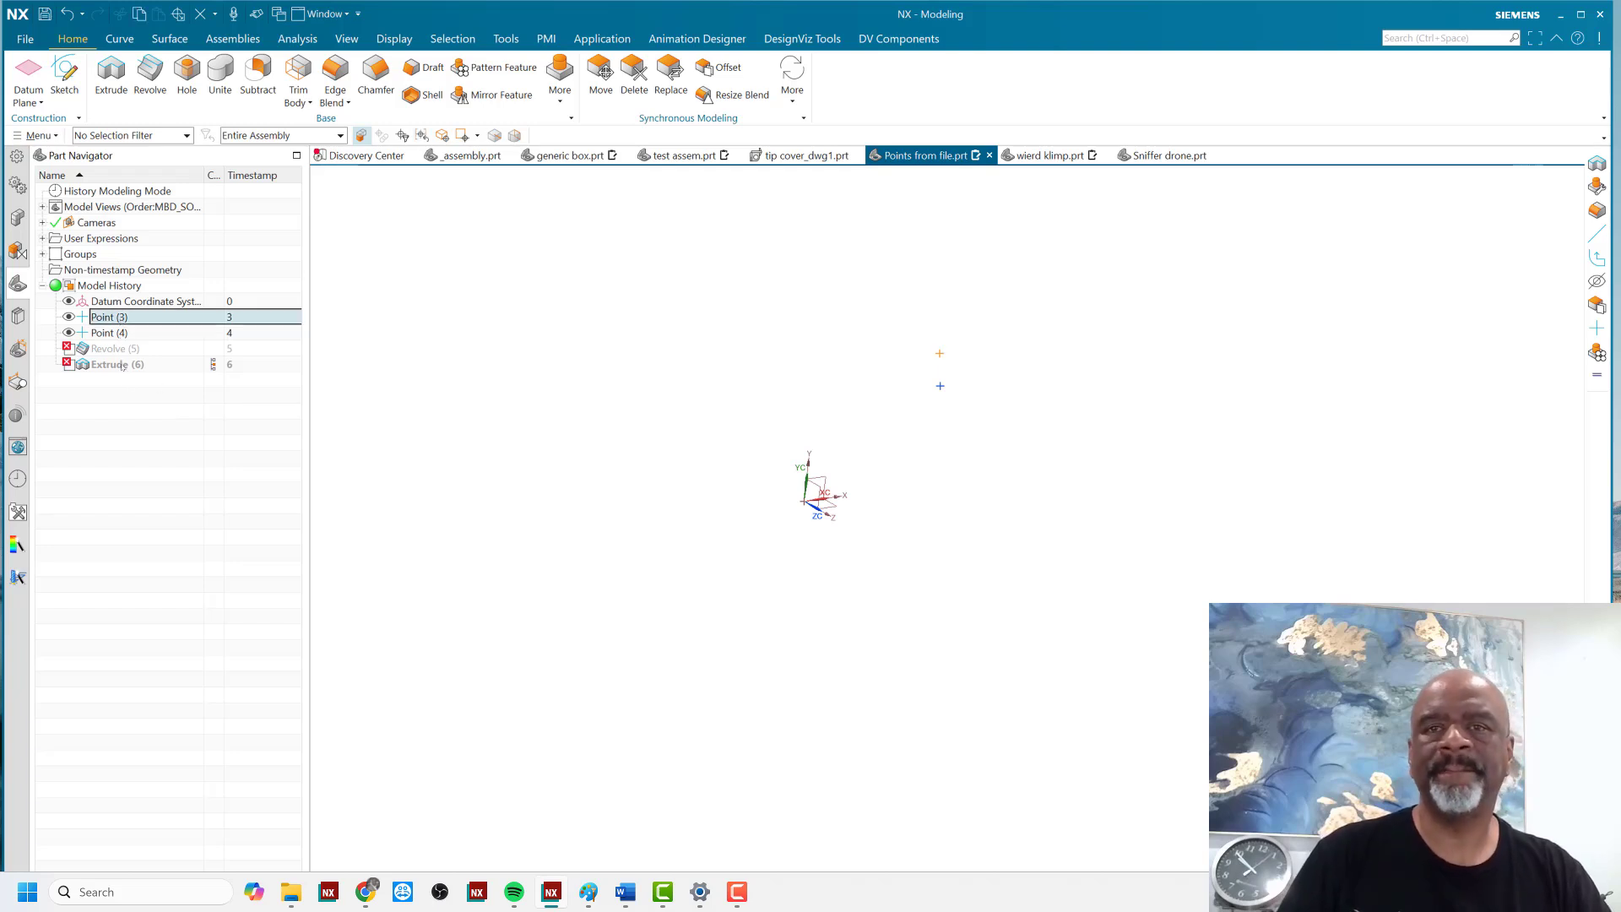
pyautogui.keyDown('shift'); pyautogui.click(122, 364); pyautogui.keyUp('shift')
pyautogui.rightClick(126, 363)
pyautogui.click(164, 554)
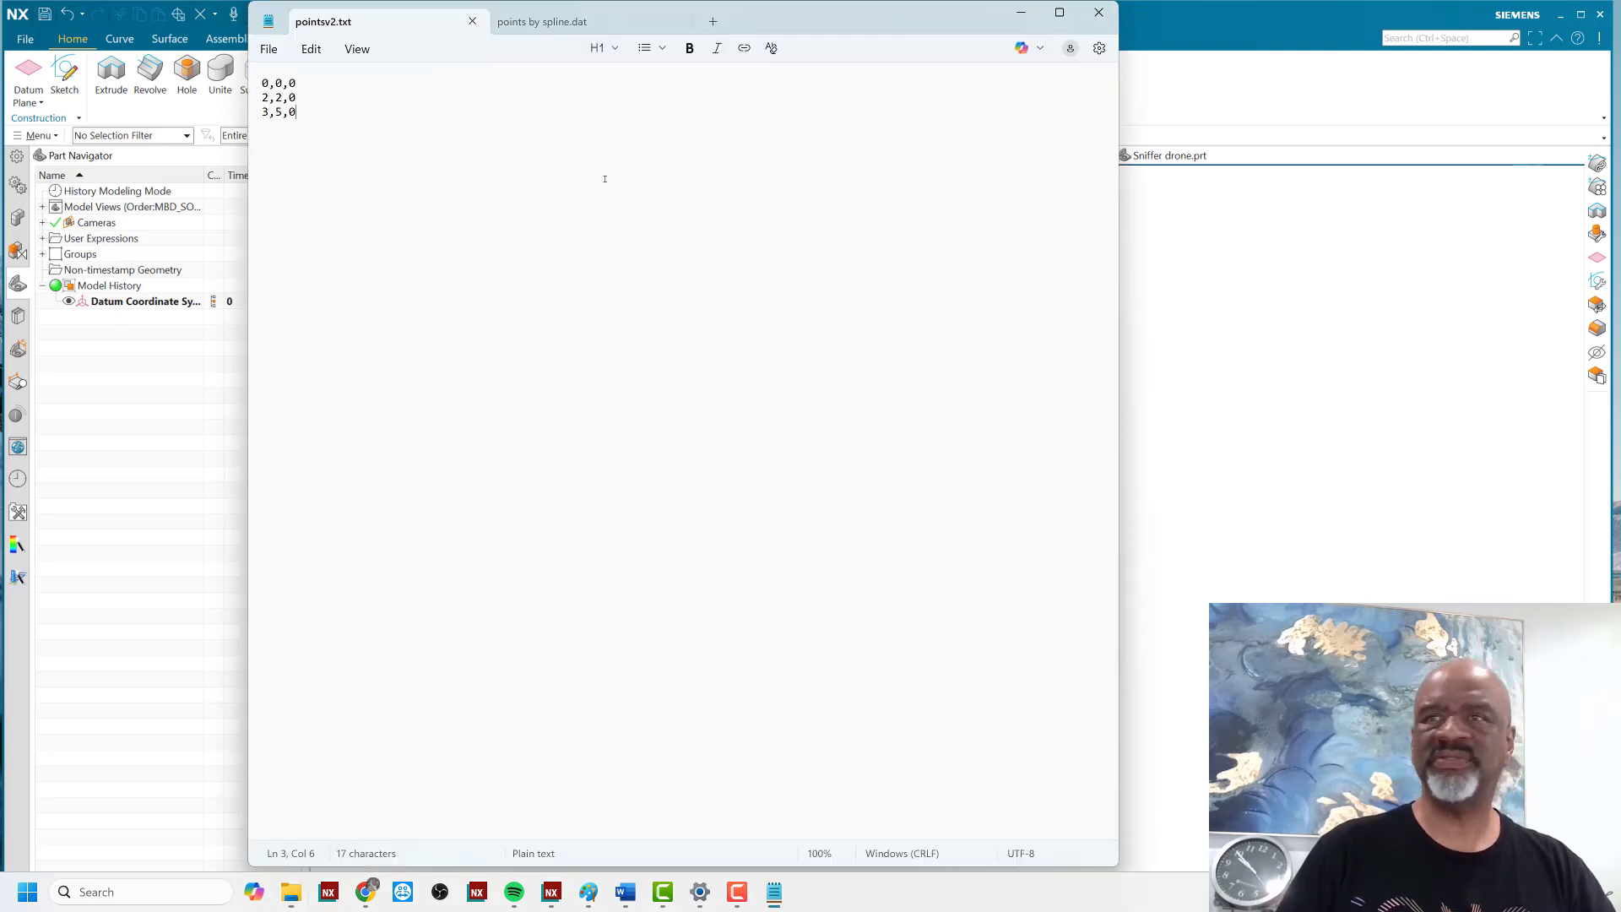
# - Add the point line 4,7,2 to pointsv2.txt in Notepad
pyautogui.moveTo(840, 34); pyautogui.dragTo(953, 416)
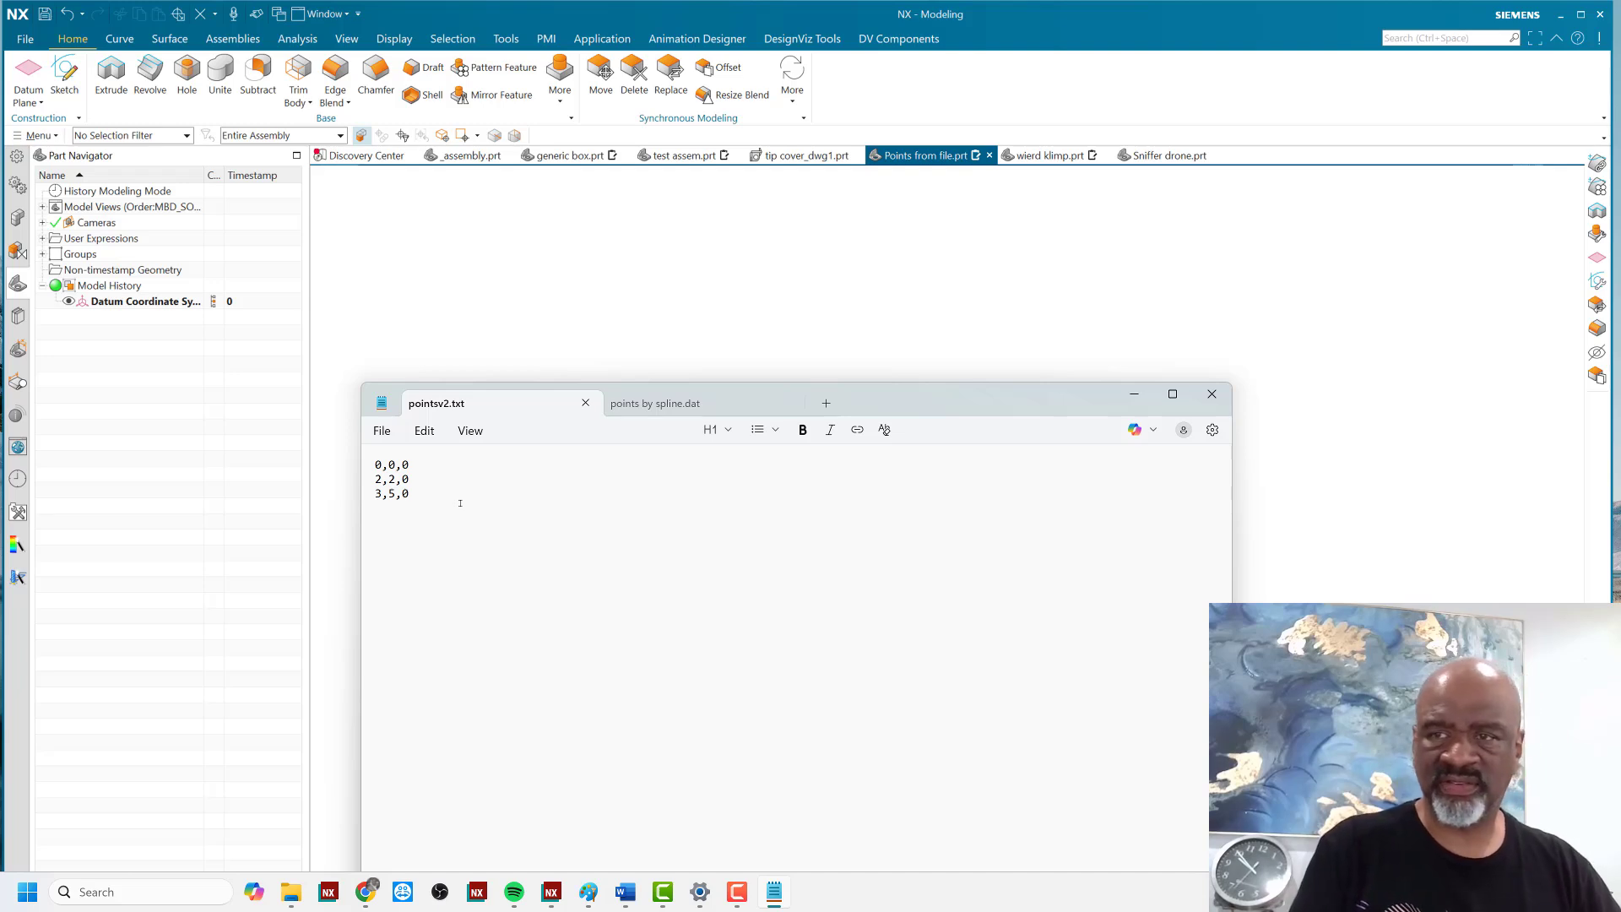
pyautogui.write('4')
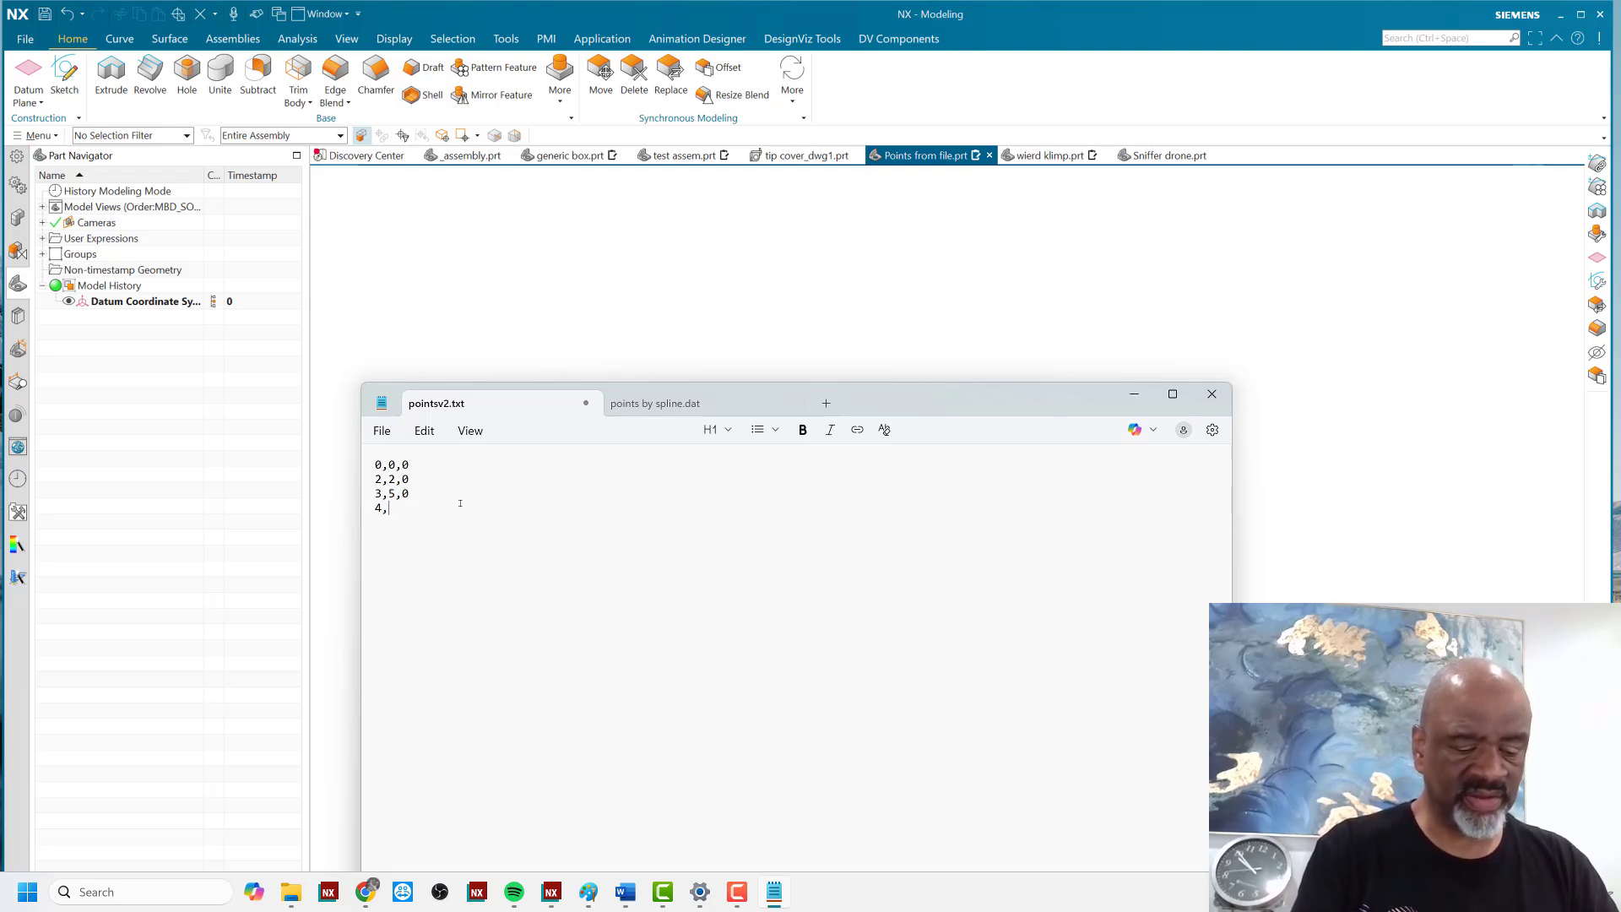
pyautogui.write(',7')
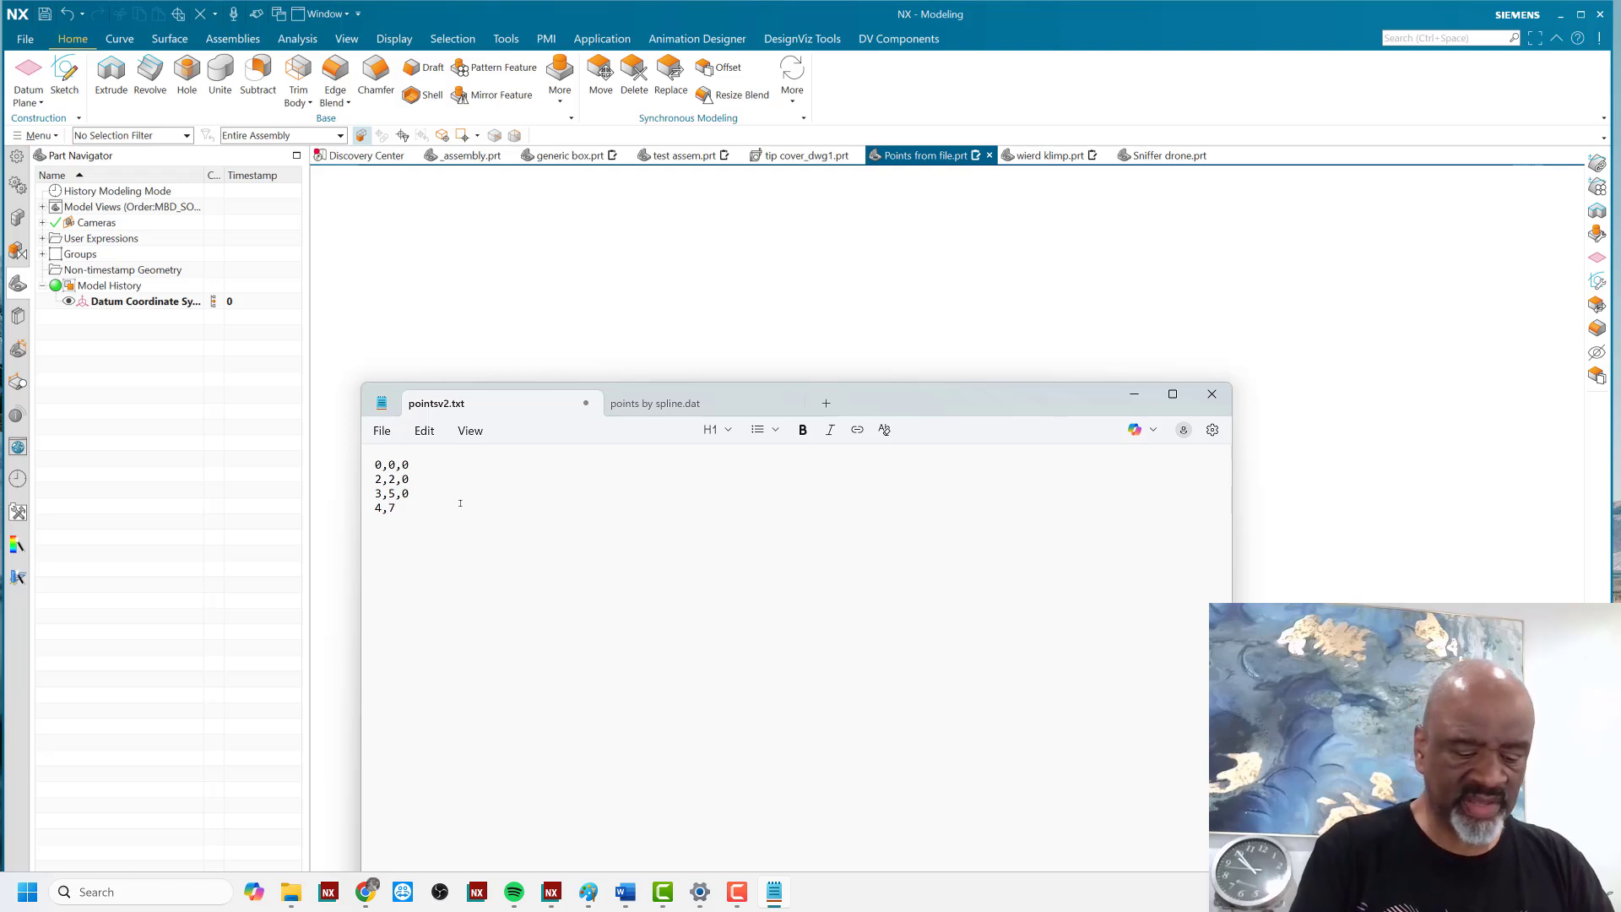
pyautogui.write(',2')
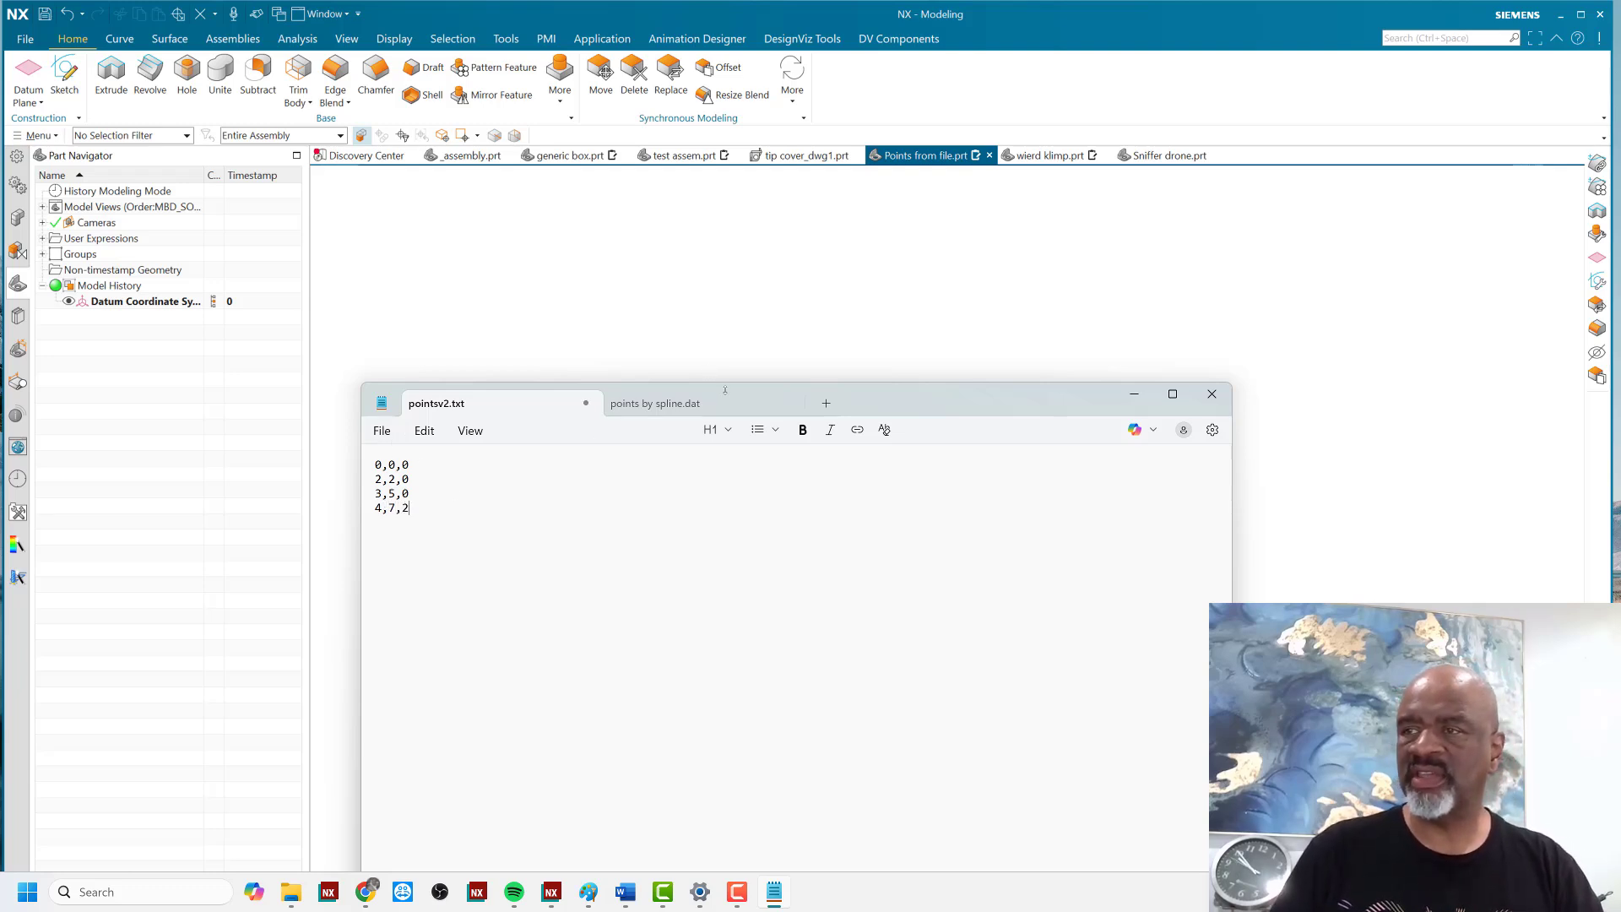
# - Save pointsv2.txt, close points by spline.dat, and return to NX
pyautogui.moveTo(731, 402)
pyautogui.mouseDown()
pyautogui.moveTo(707, 353)
pyautogui.moveTo(706, 401)
pyautogui.mouseUp()
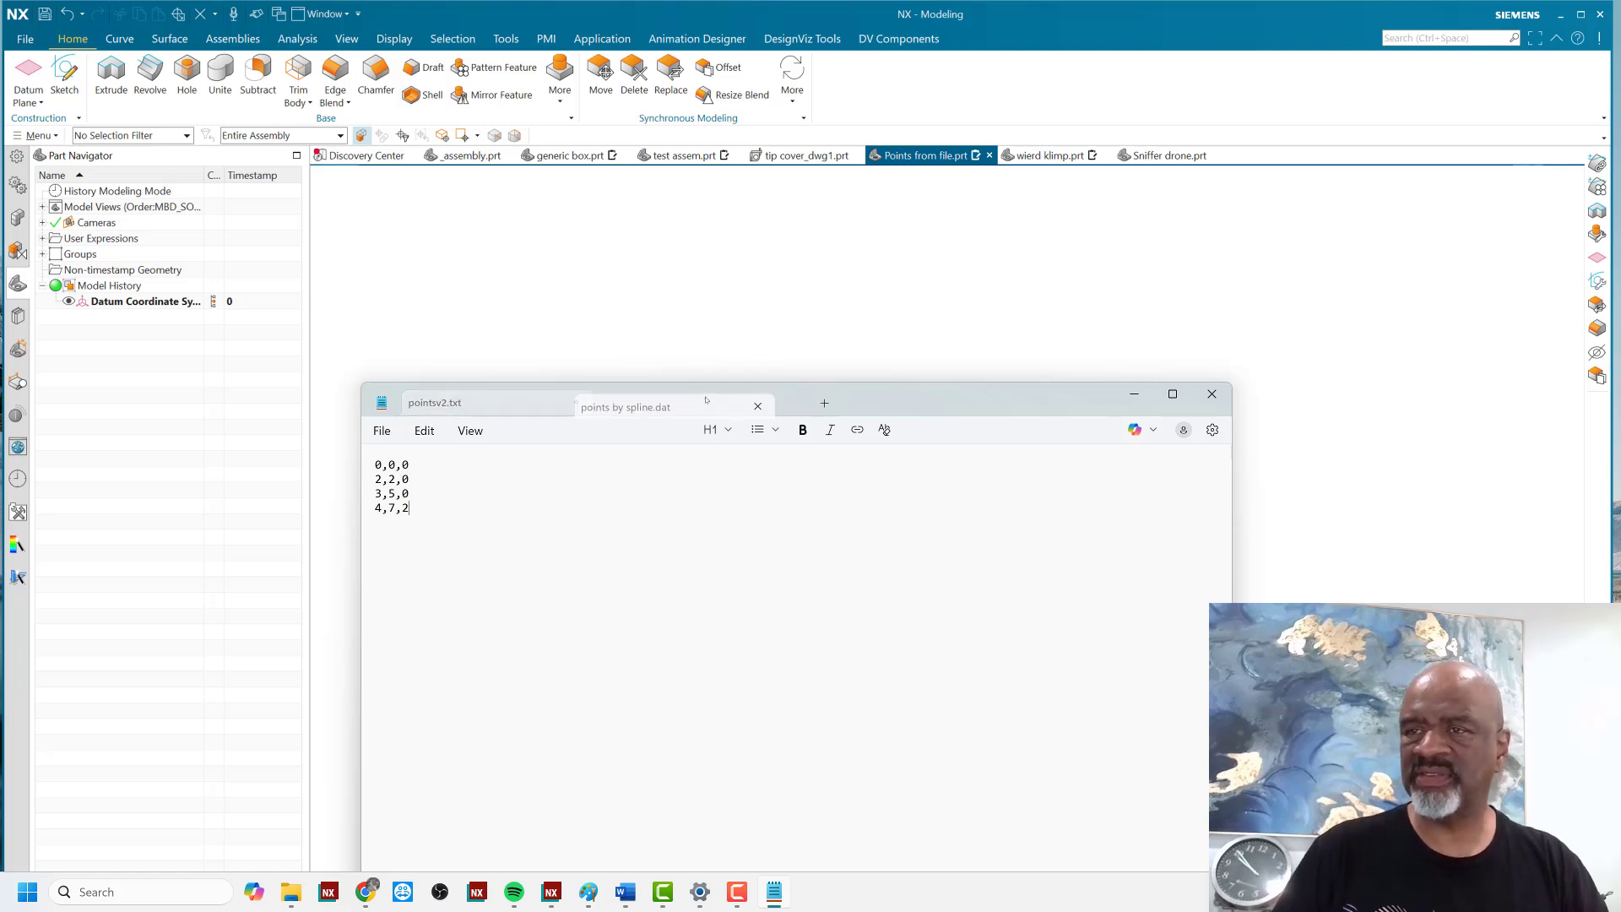
pyautogui.click(452, 404)
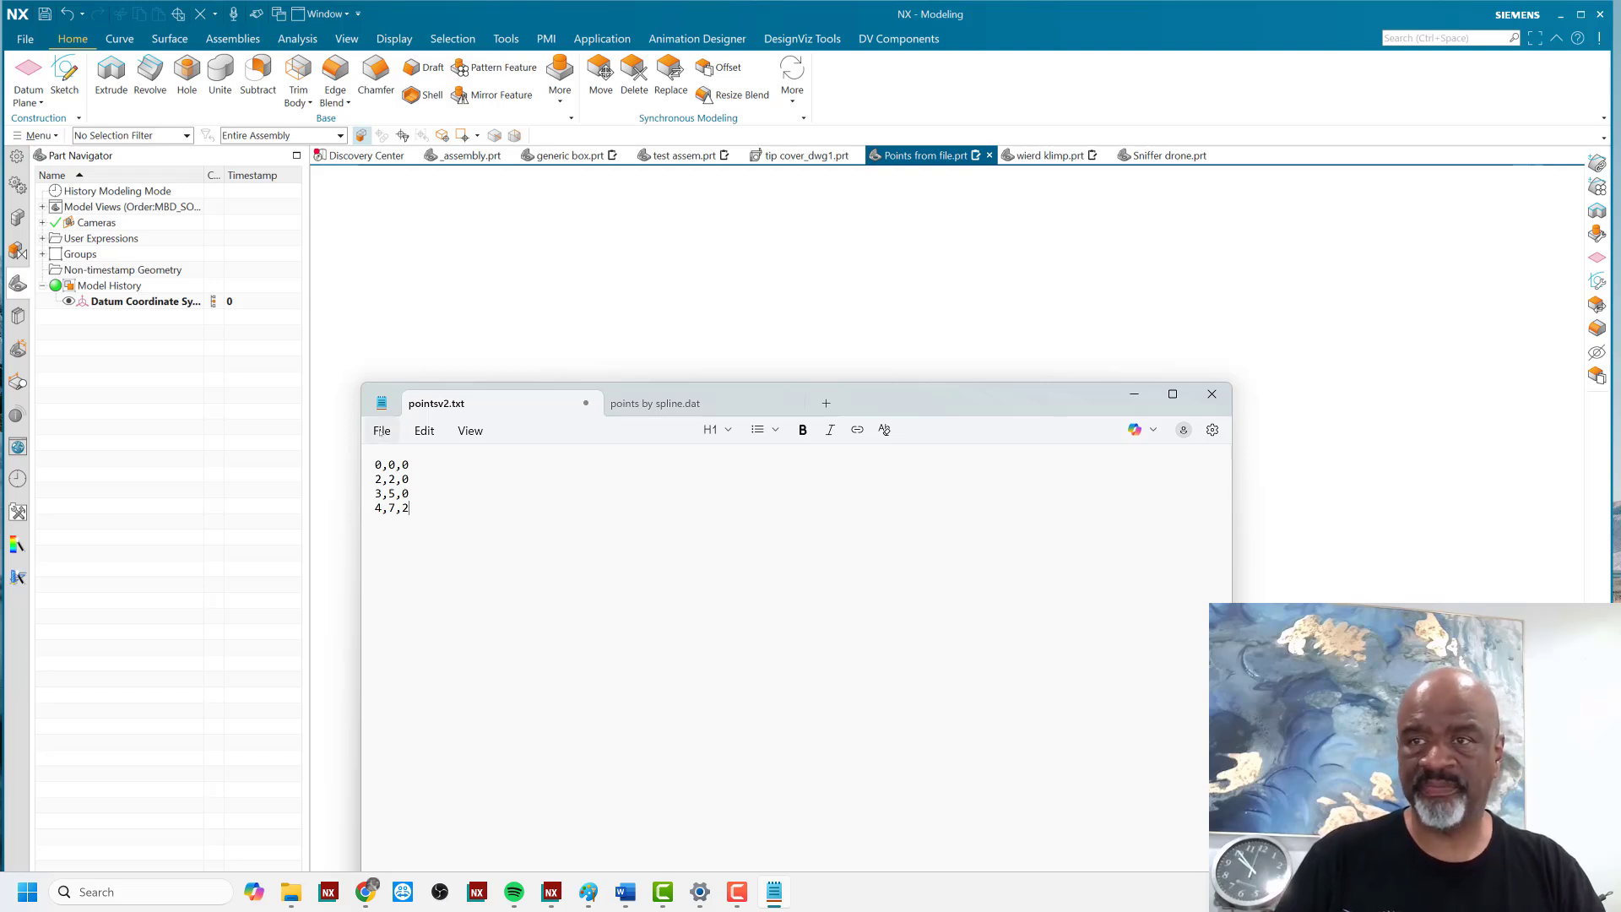
pyautogui.click(381, 431)
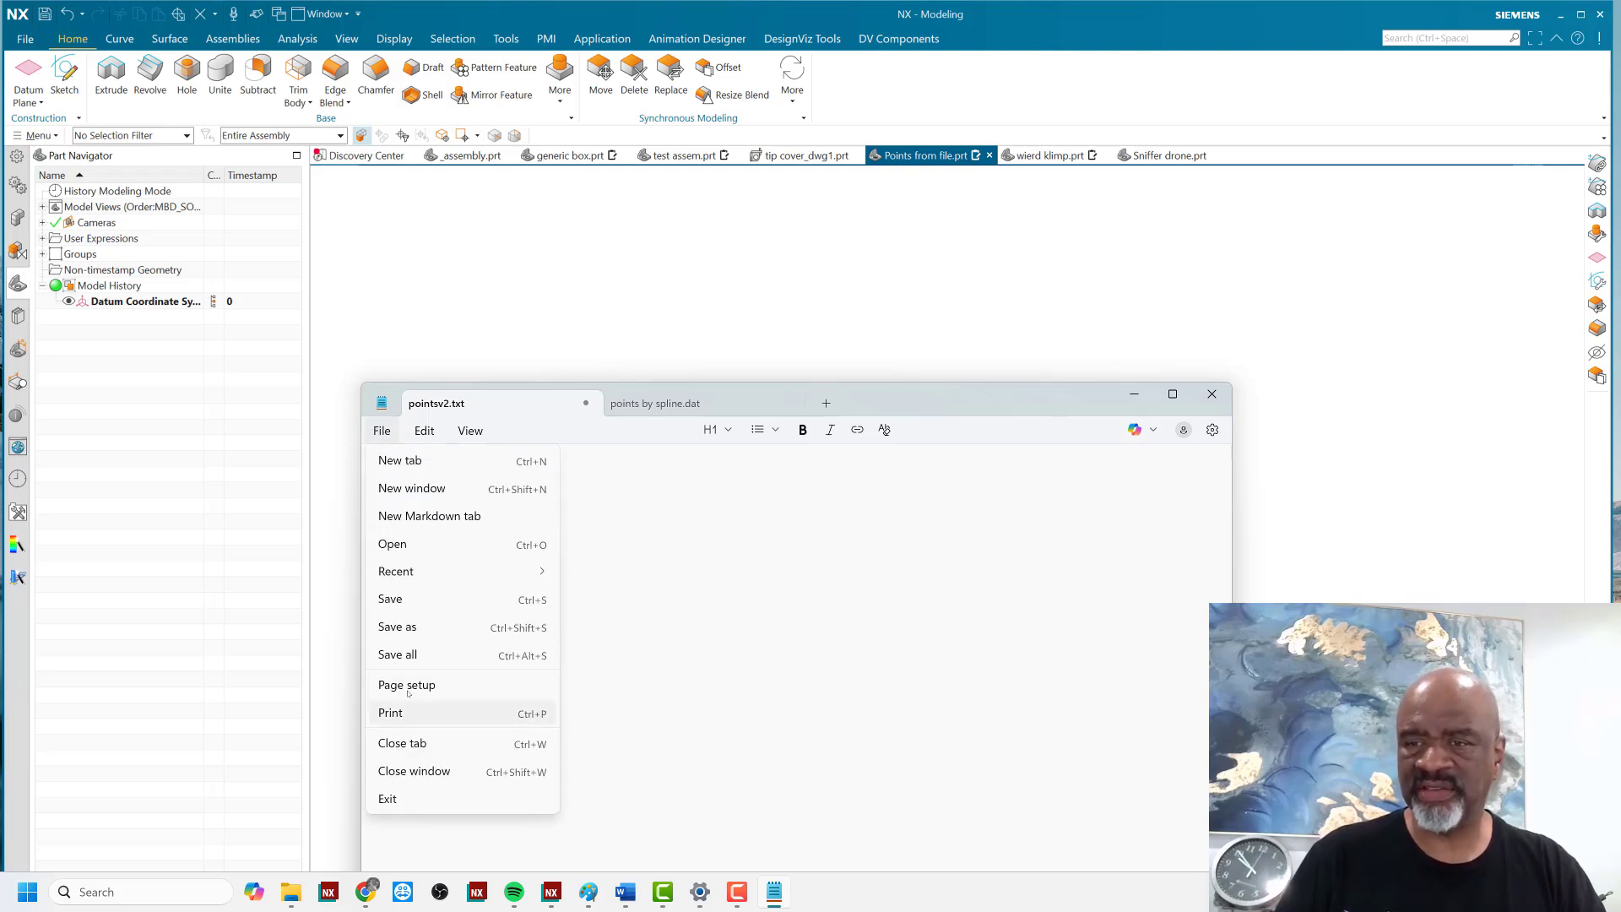
pyautogui.click(396, 599)
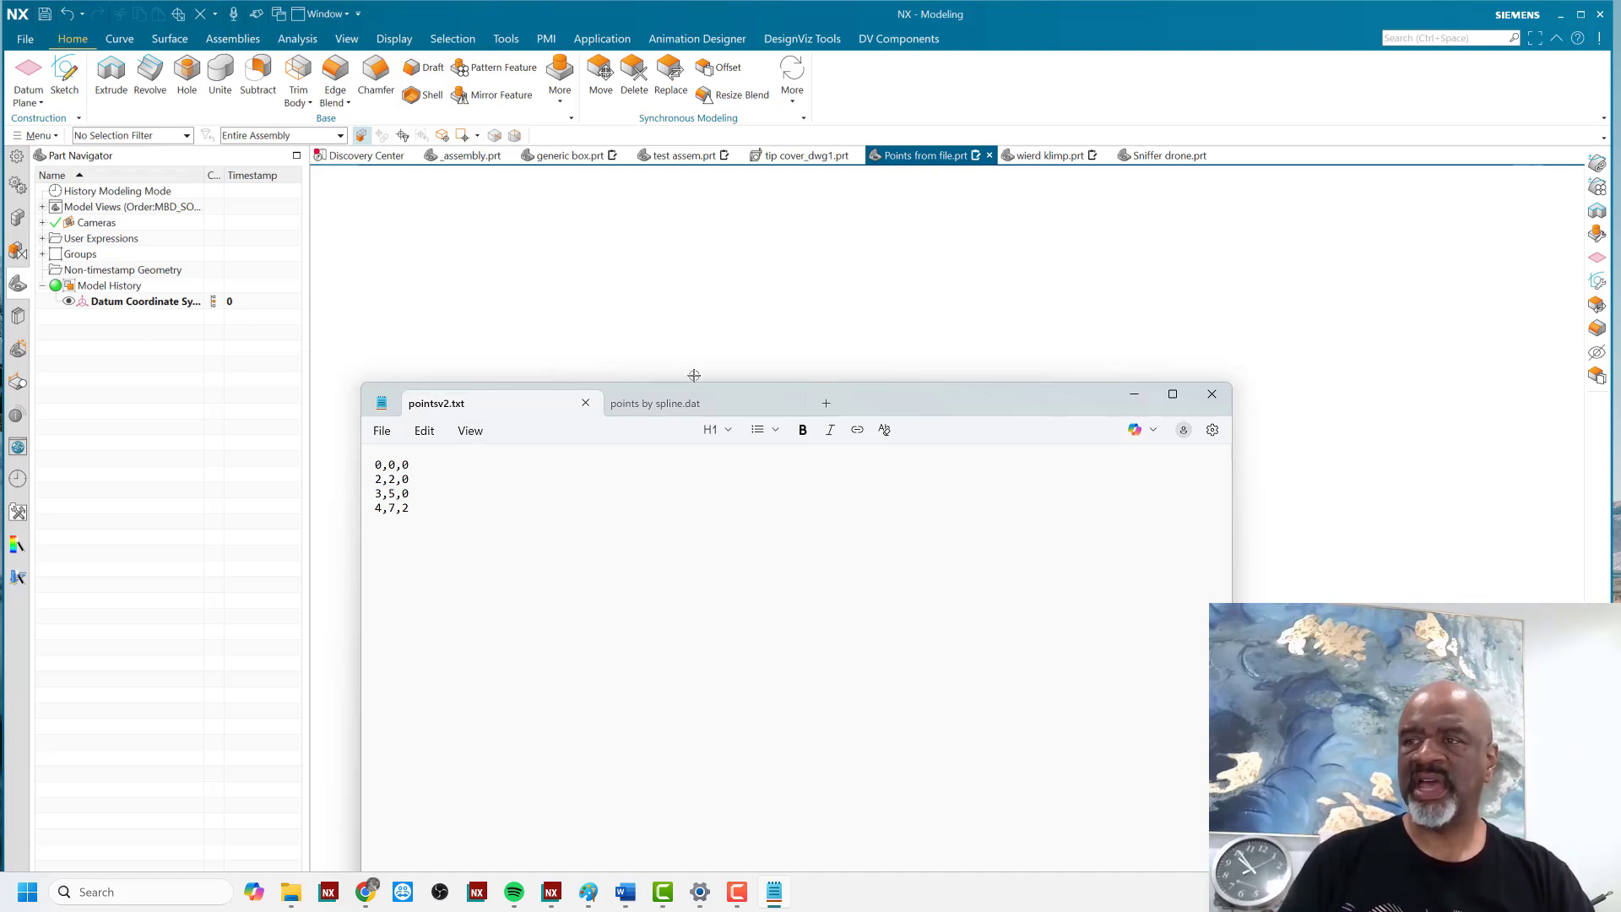
pyautogui.click(792, 402)
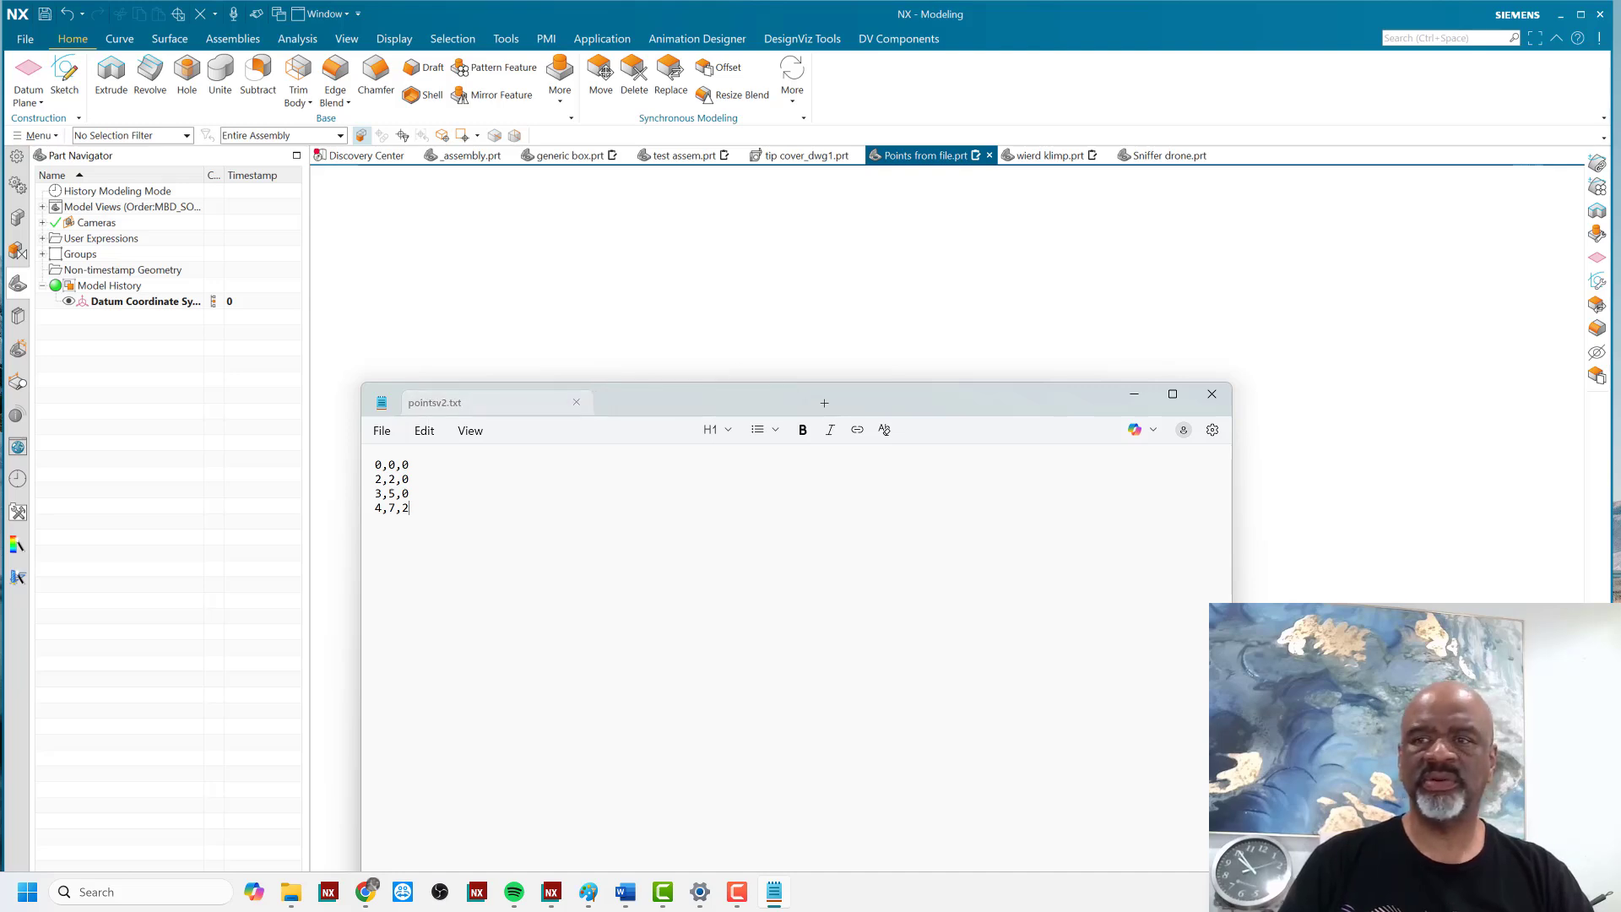
pyautogui.click(329, 426)
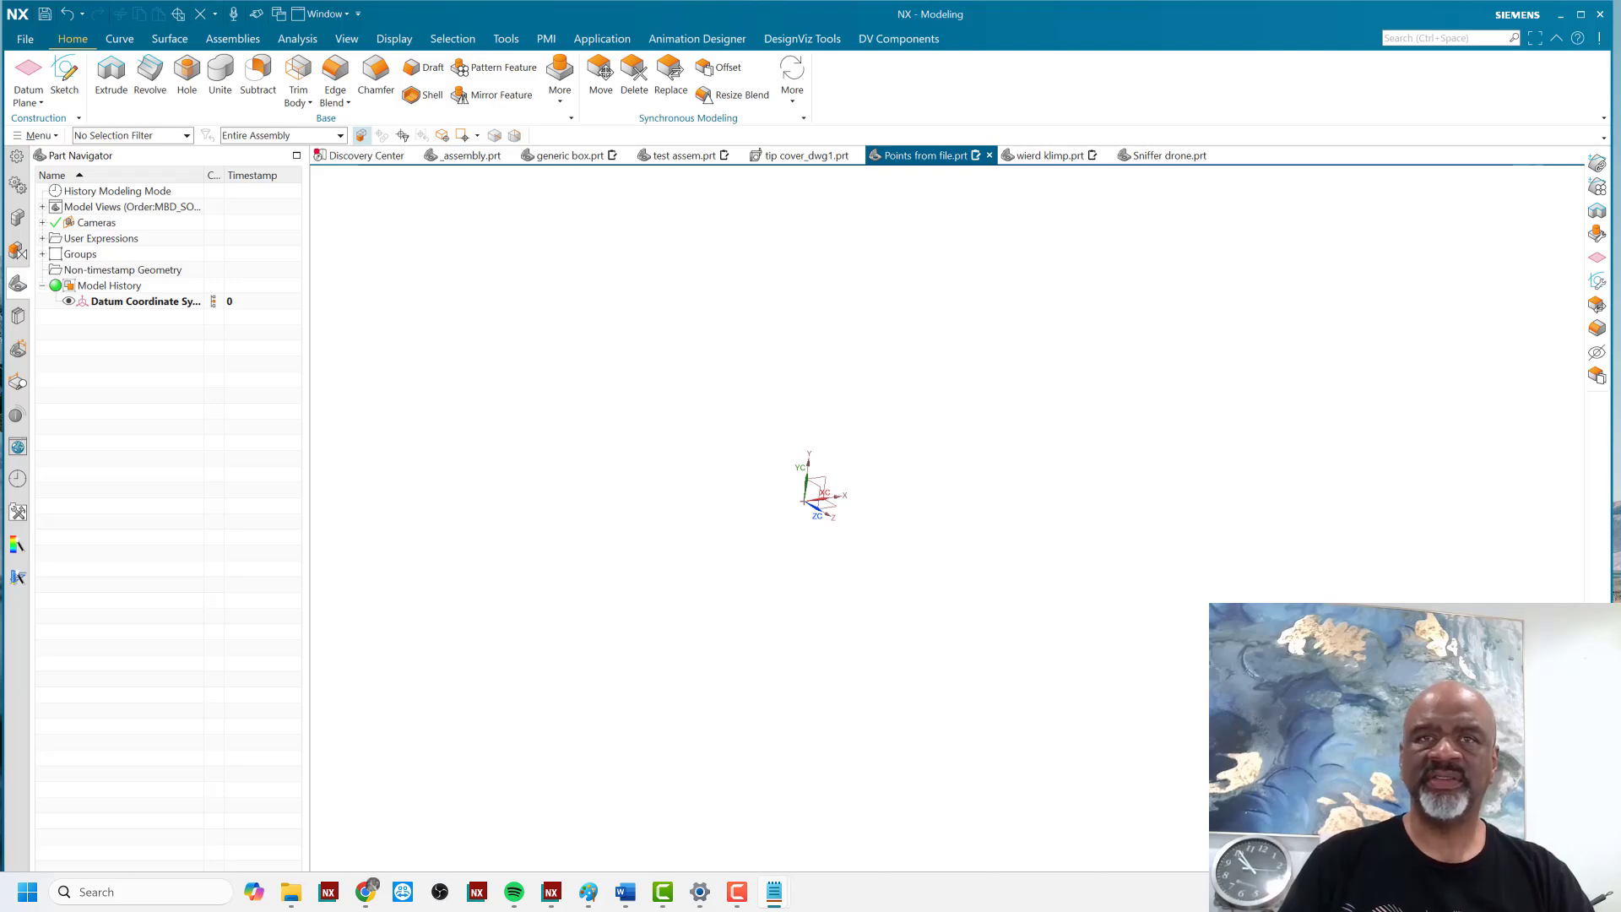
# - Import pointsv2.txt with Points from File, adding four points to the part
pyautogui.click(27, 39)
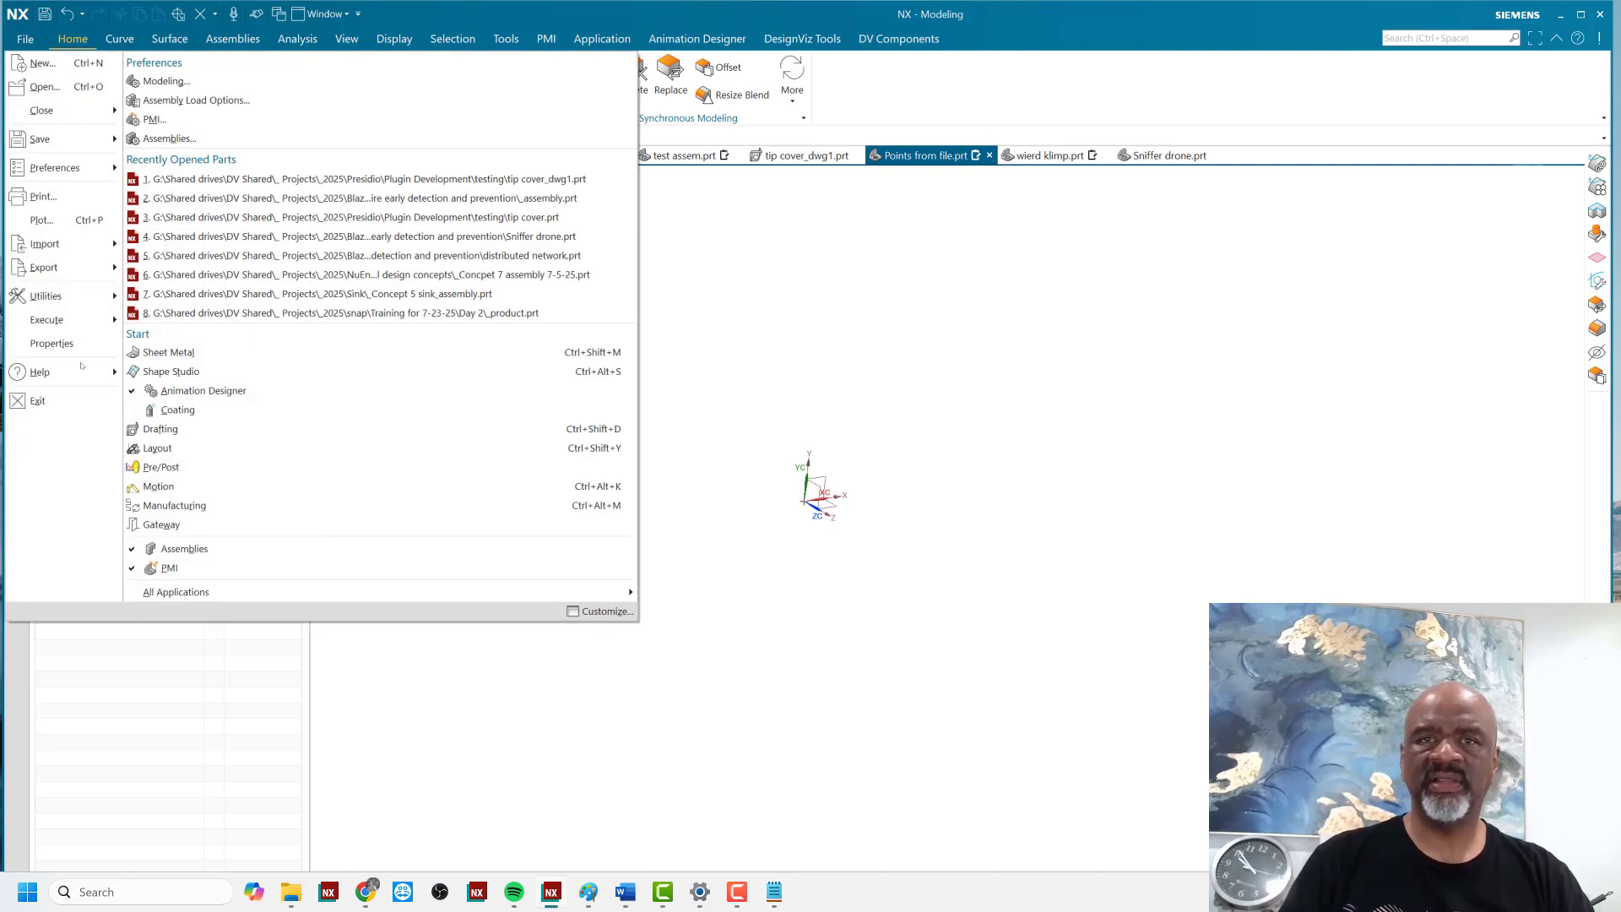
pyautogui.moveTo(45, 243)
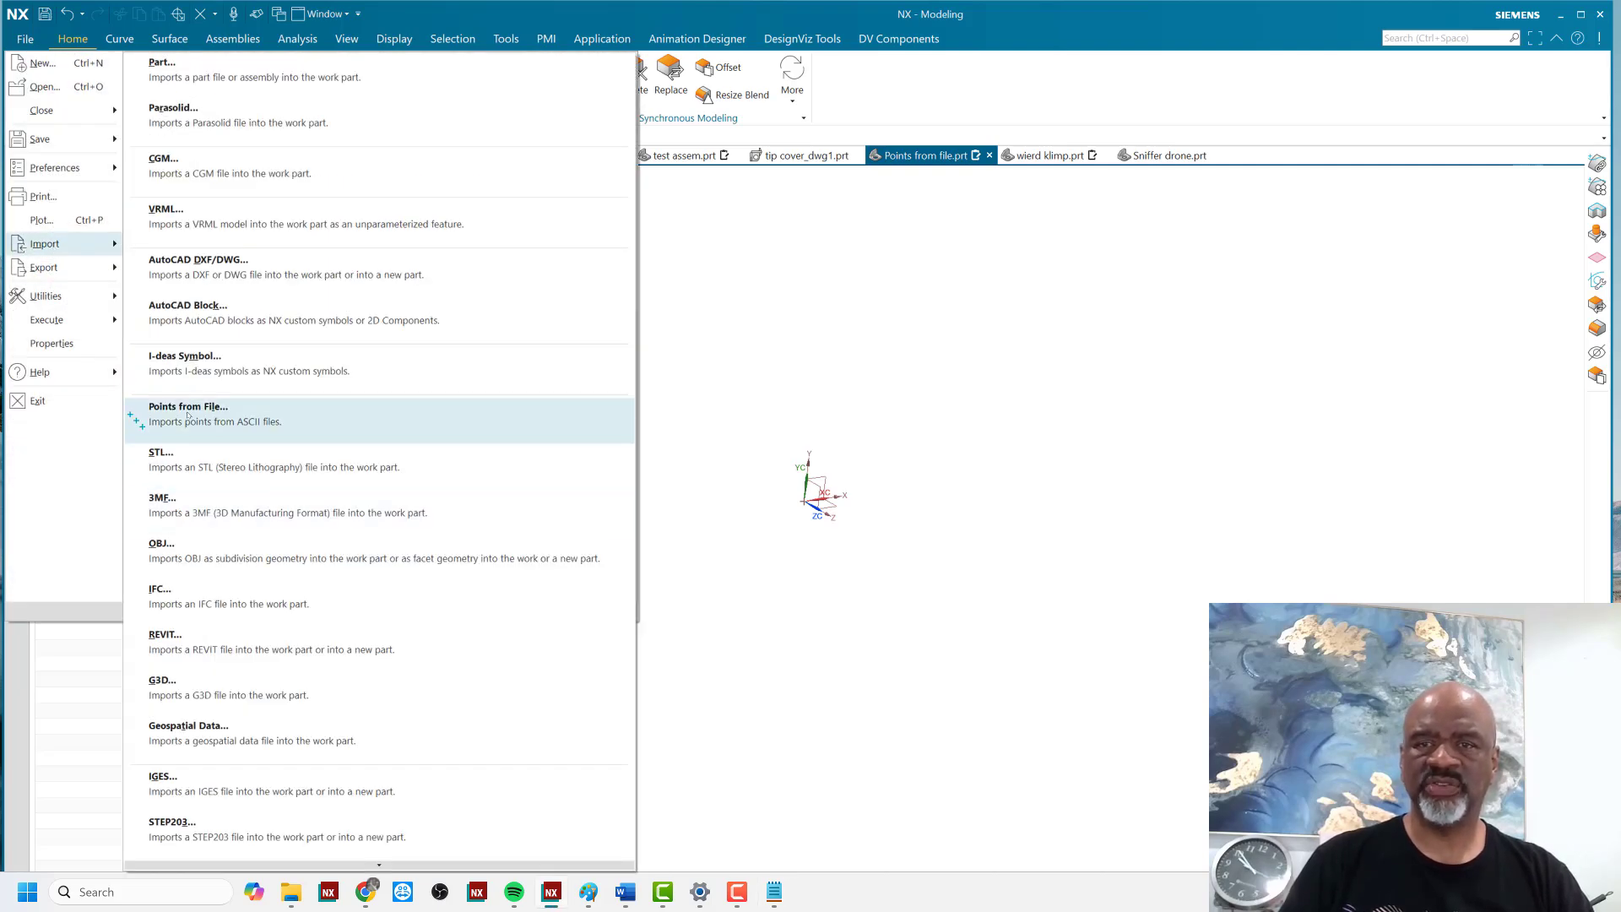
pyautogui.click(591, 415)
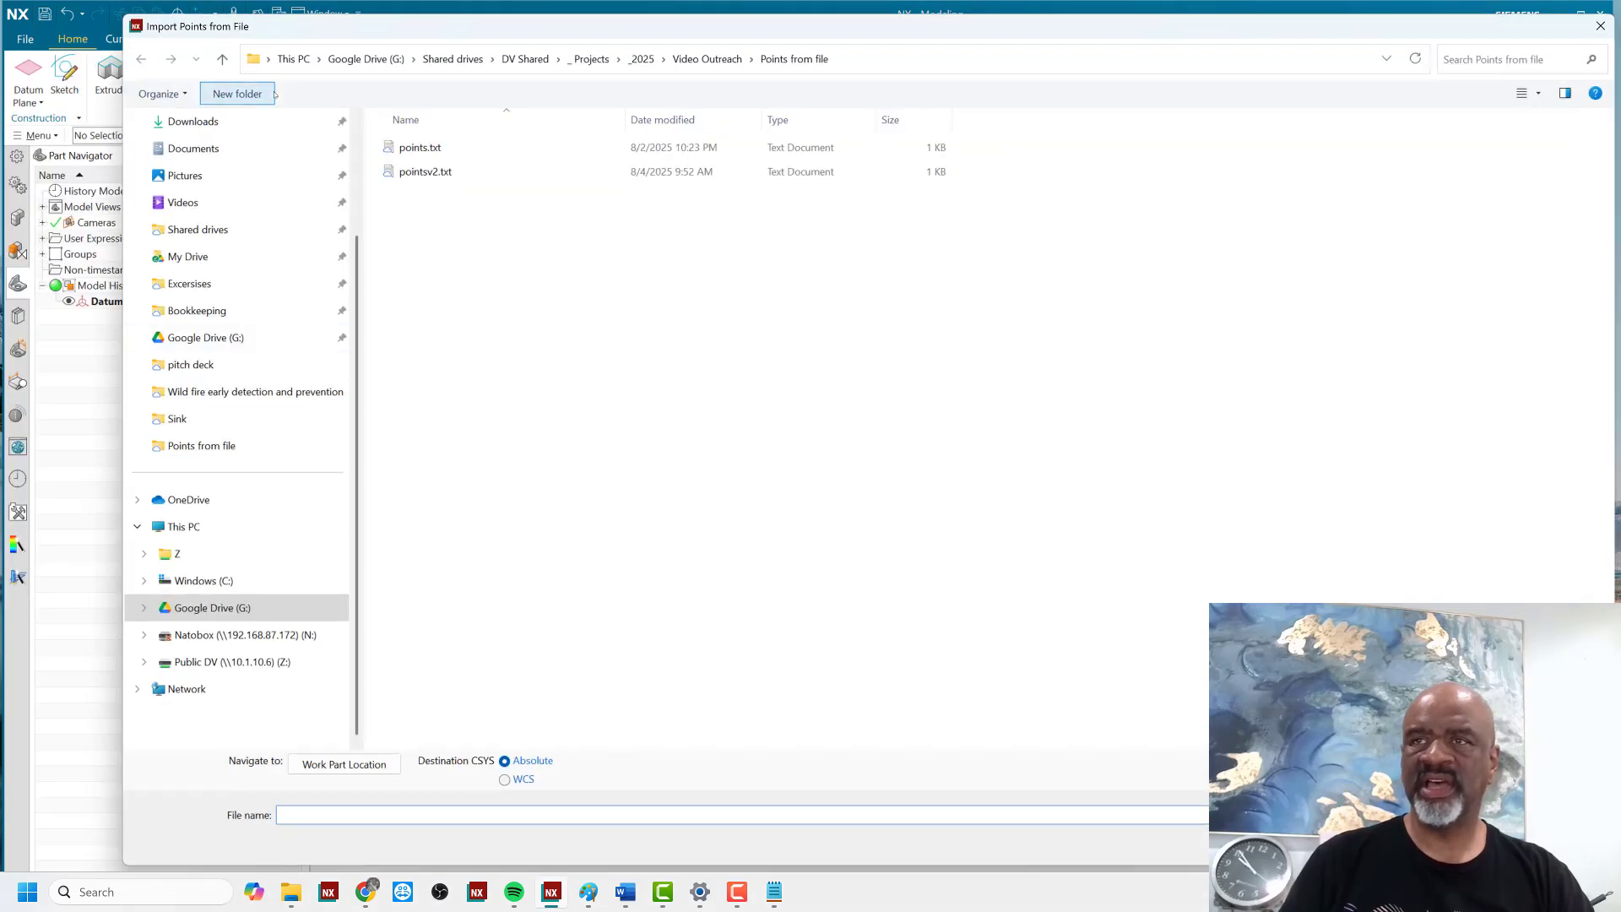
pyautogui.click(413, 171)
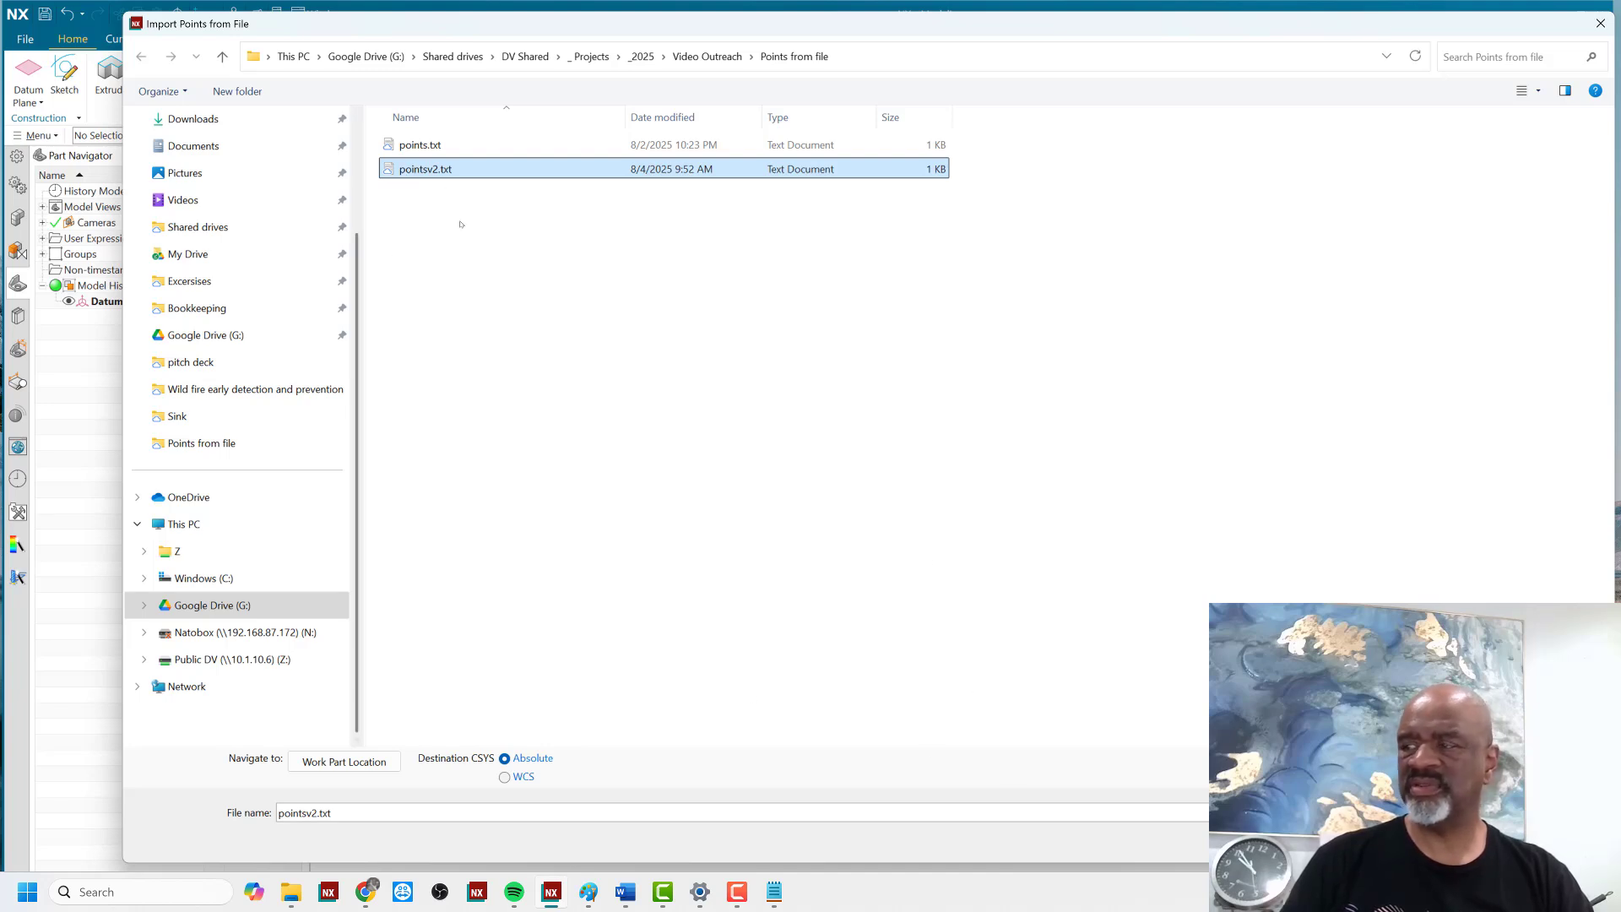
pyautogui.press('Return')
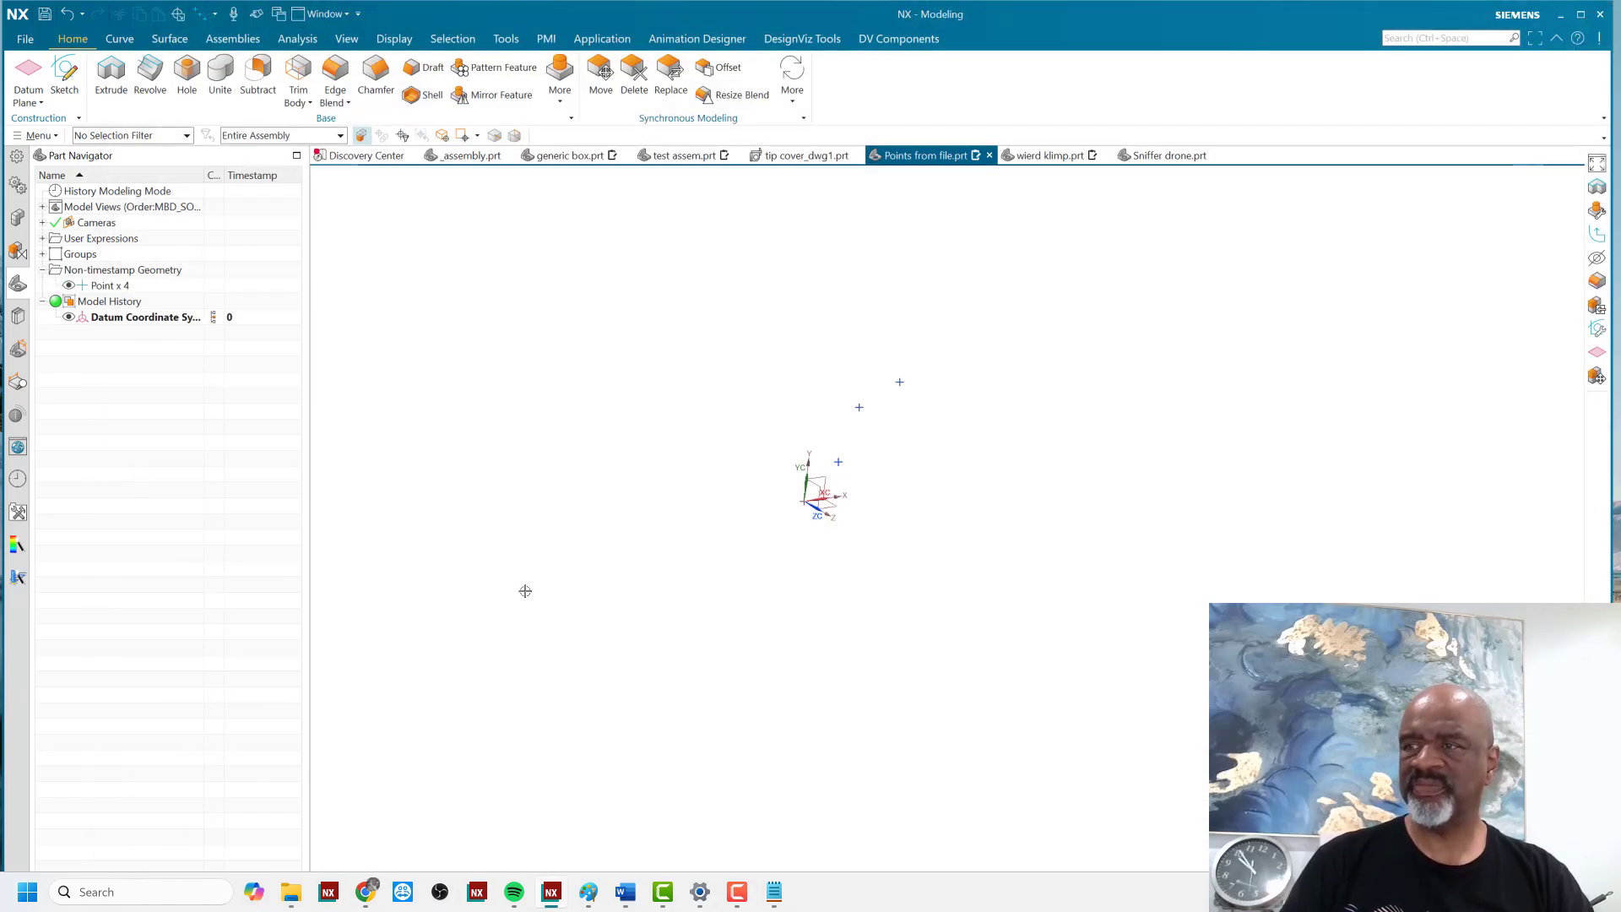
pyautogui.scroll(4, 906, 437)
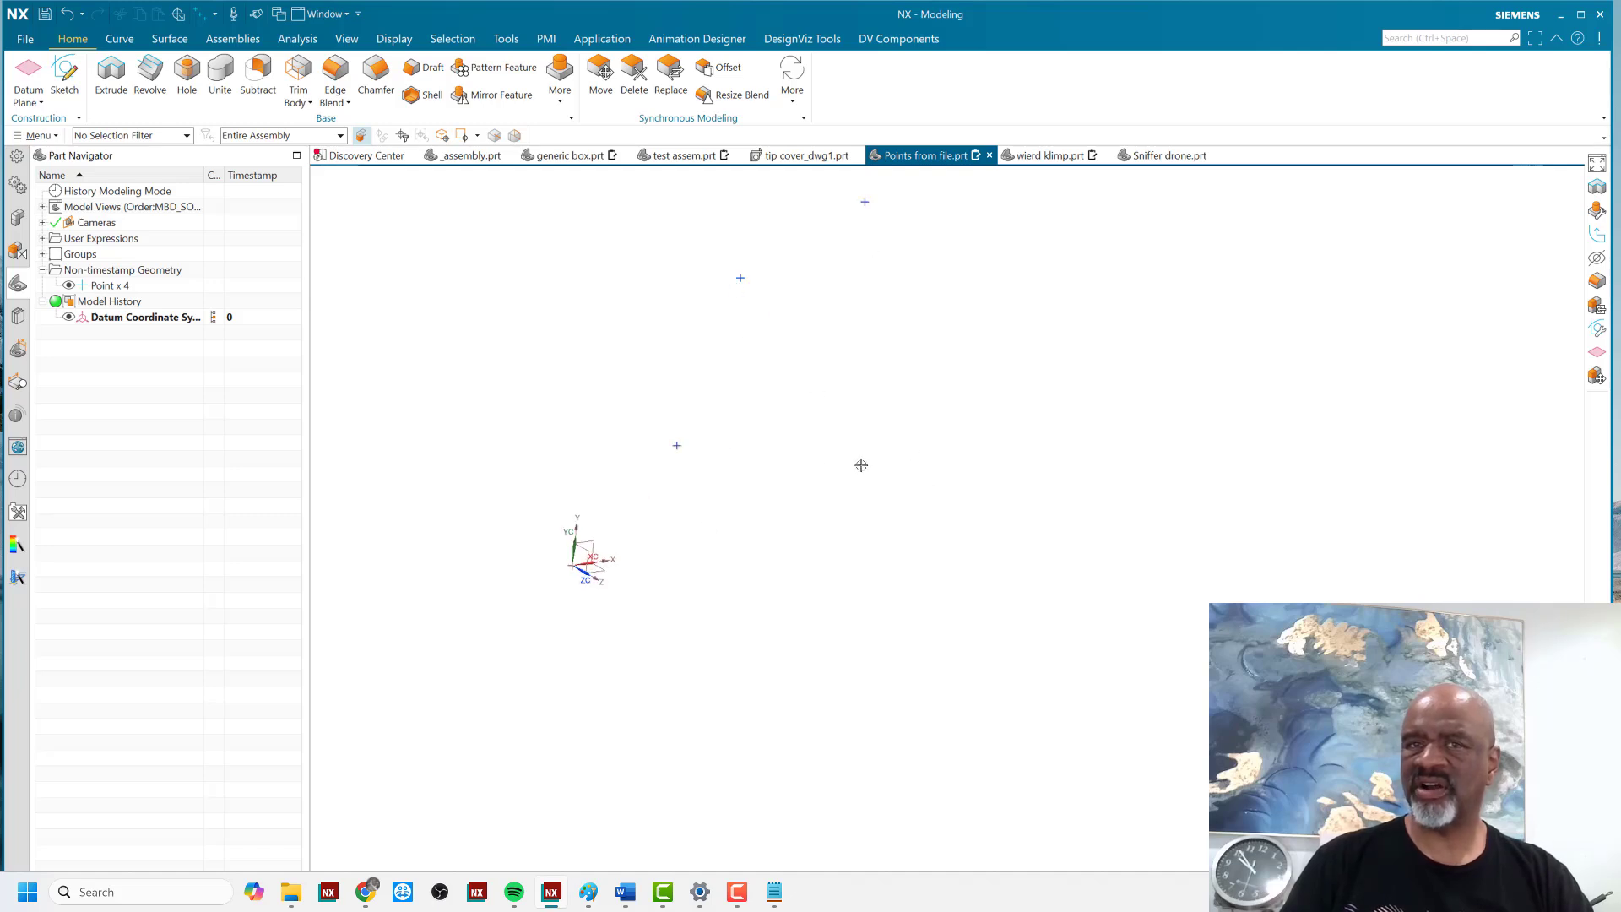
# - Unpack the Point x 4 group into individual points
pyautogui.moveTo(861, 463)
pyautogui.keyDown('shift'); pyautogui.mouseDown(button='middle')
pyautogui.moveTo(843, 551)
pyautogui.moveTo(798, 605)
pyautogui.moveTo(694, 616)
pyautogui.moveTo(821, 598)
pyautogui.moveTo(865, 491)
pyautogui.moveTo(736, 569)
pyautogui.mouseUp(button='middle'); pyautogui.keyUp('shift')
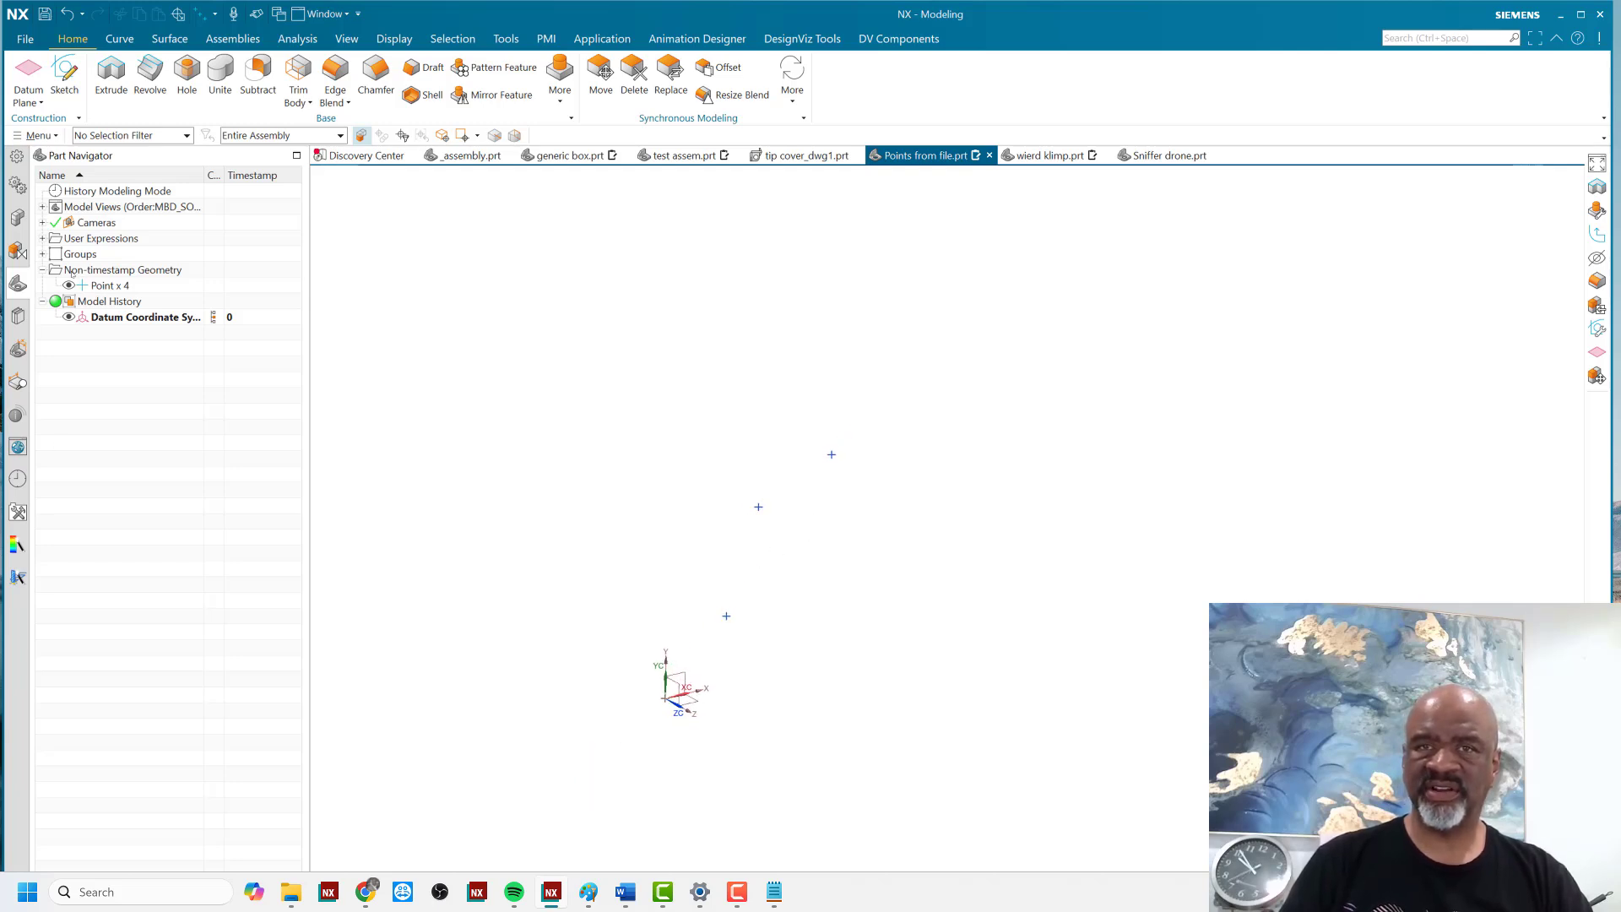
pyautogui.click(117, 287)
pyautogui.rightClick(116, 287)
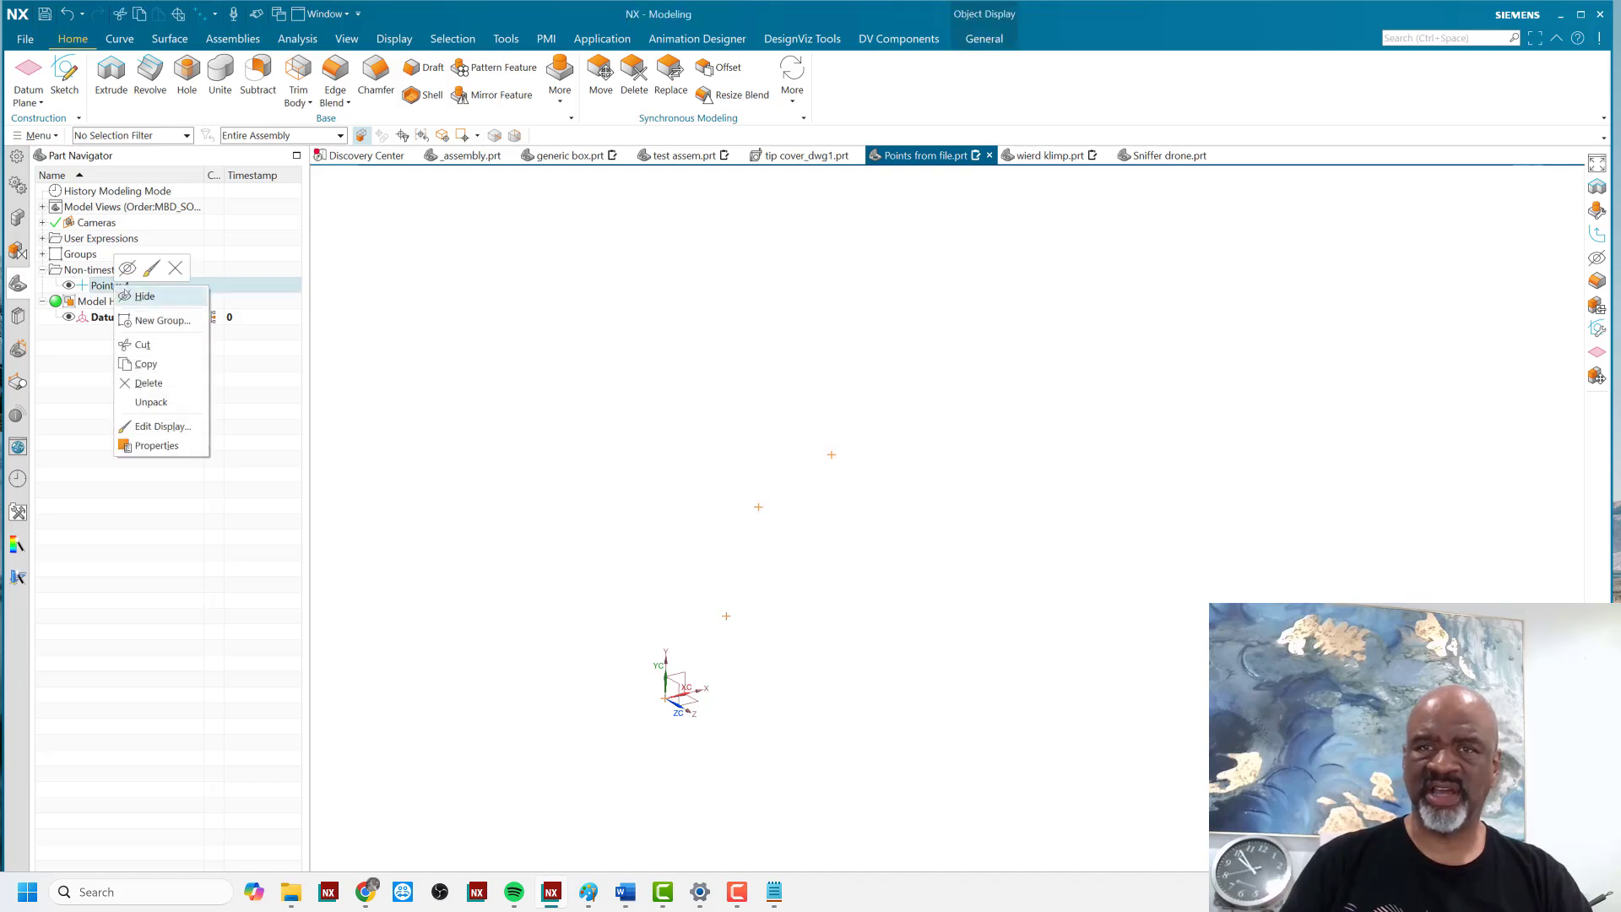
pyautogui.click(151, 402)
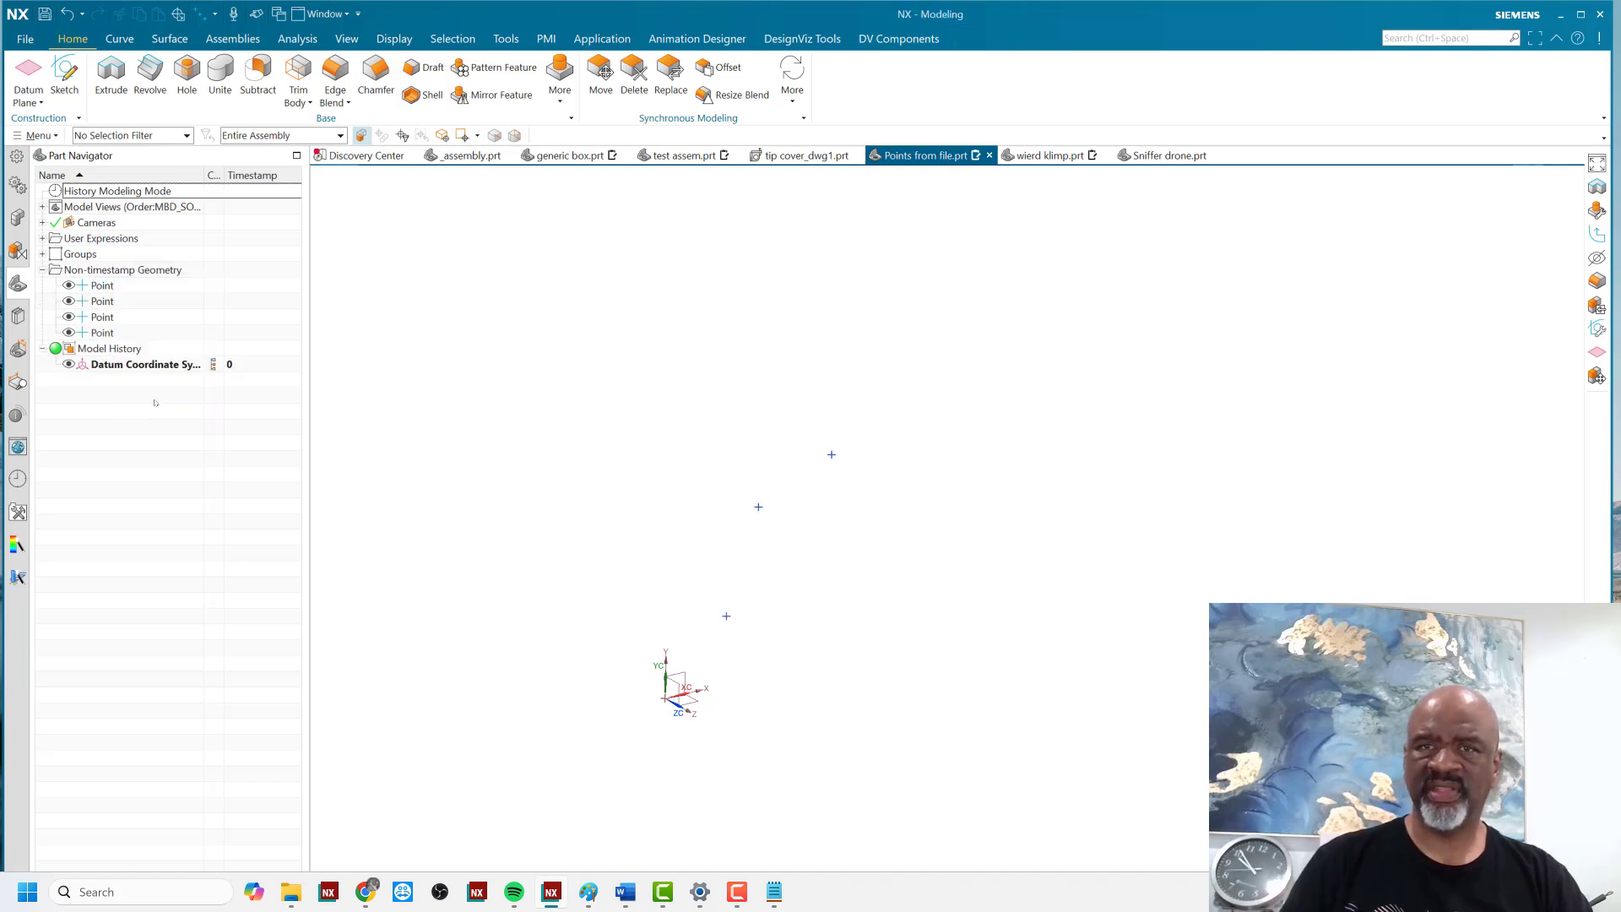
# - Change the fourth point's YC value to 8
pyautogui.doubleClick(103, 332)
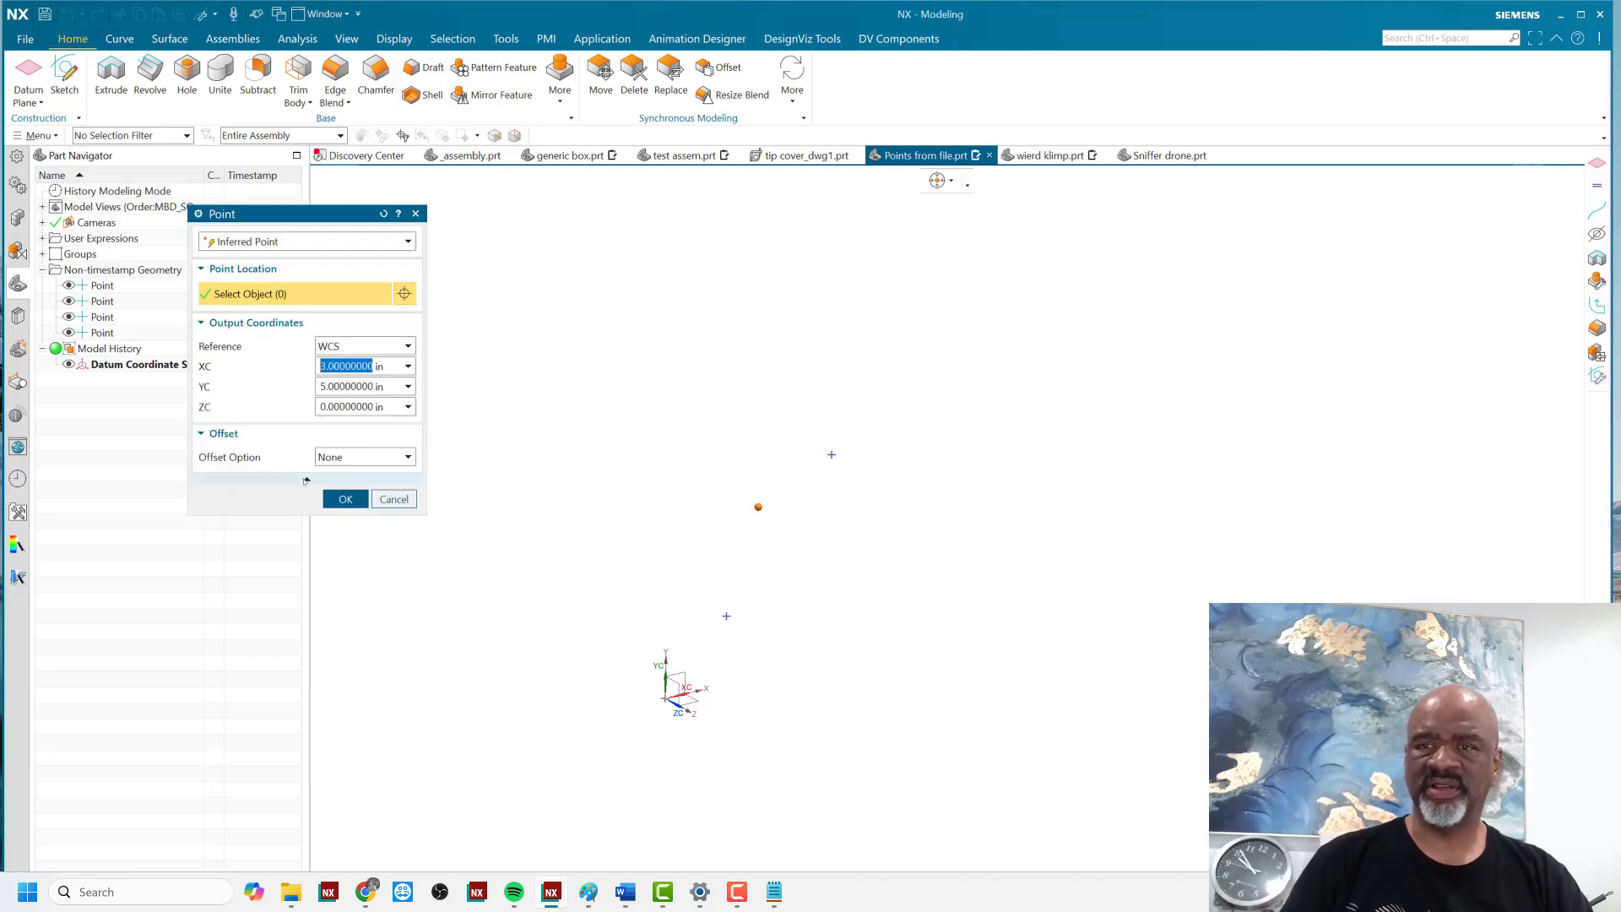
pyautogui.click(335, 386)
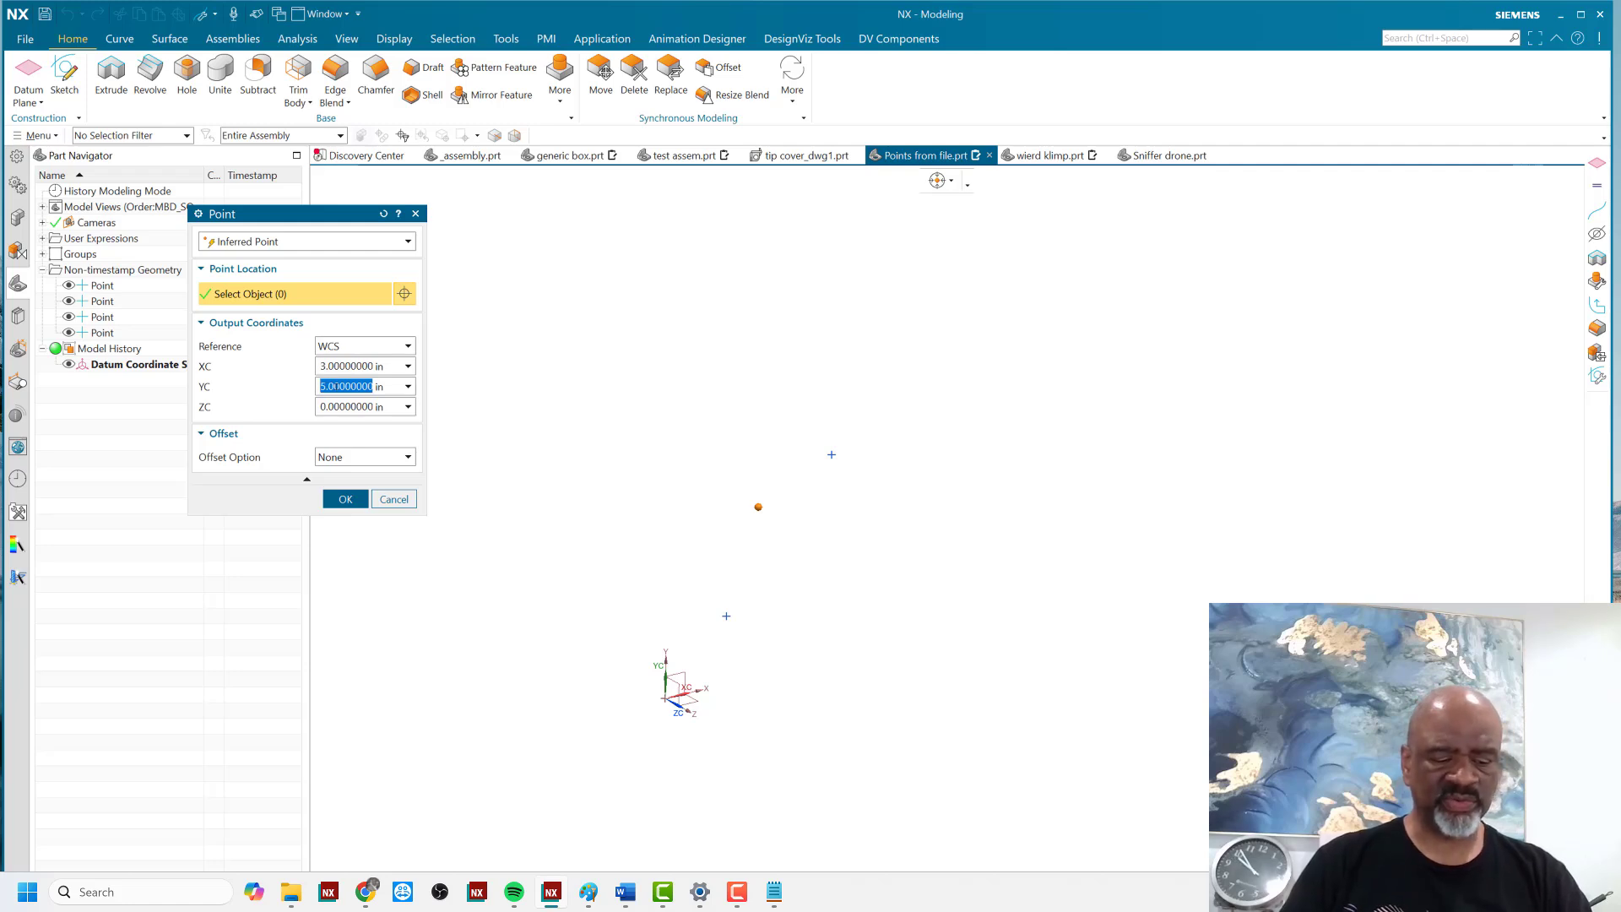
pyautogui.write('8')
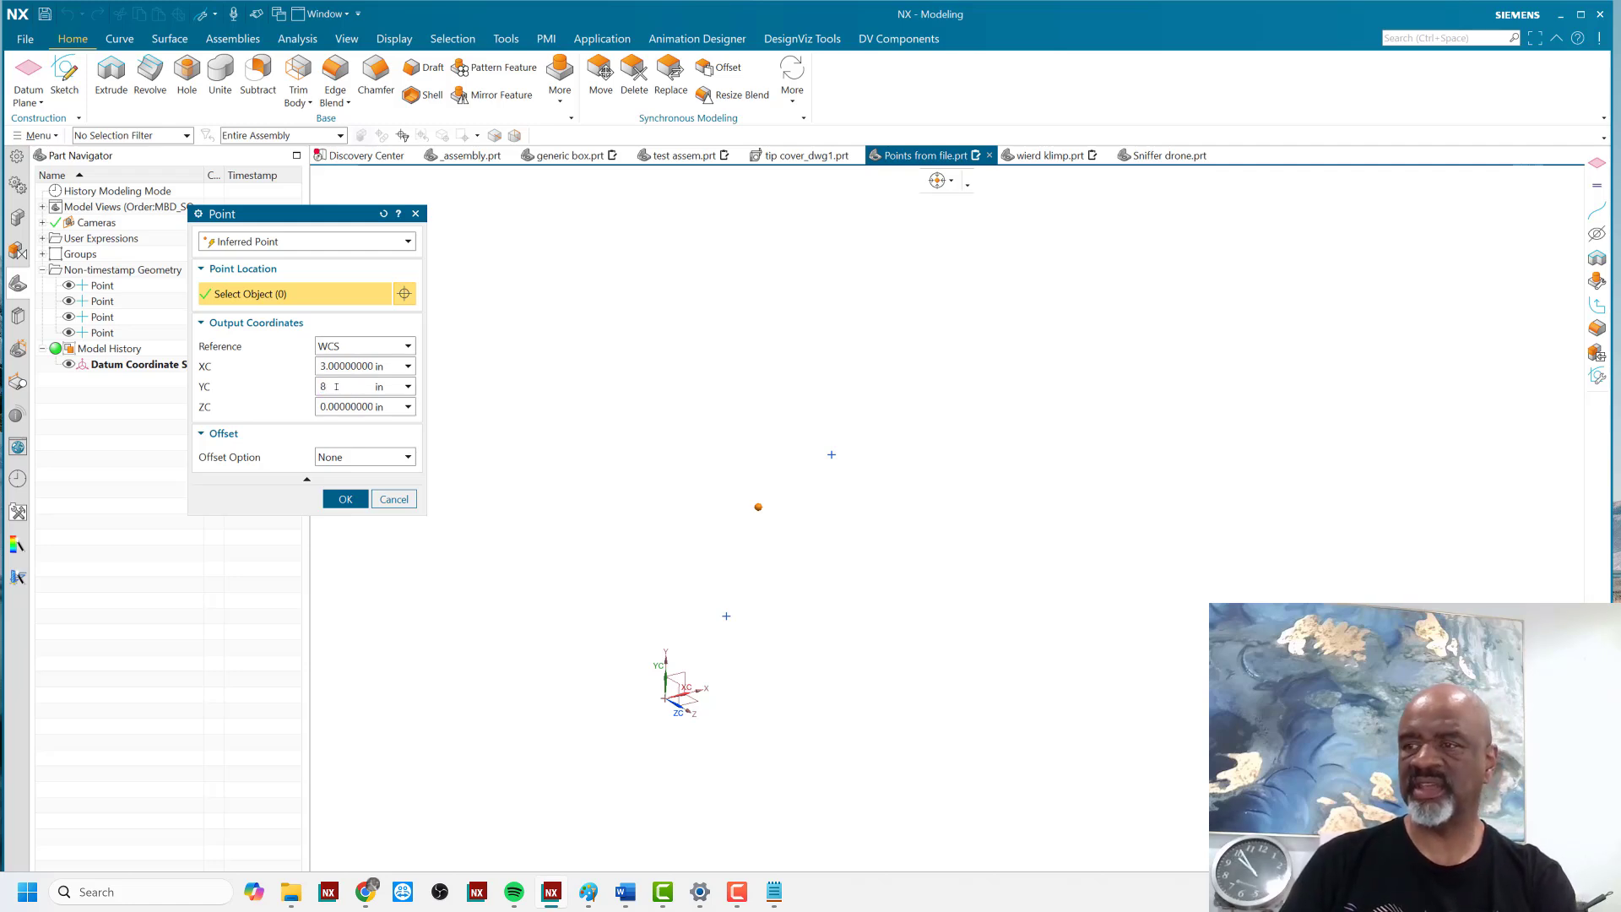
pyautogui.click(346, 499)
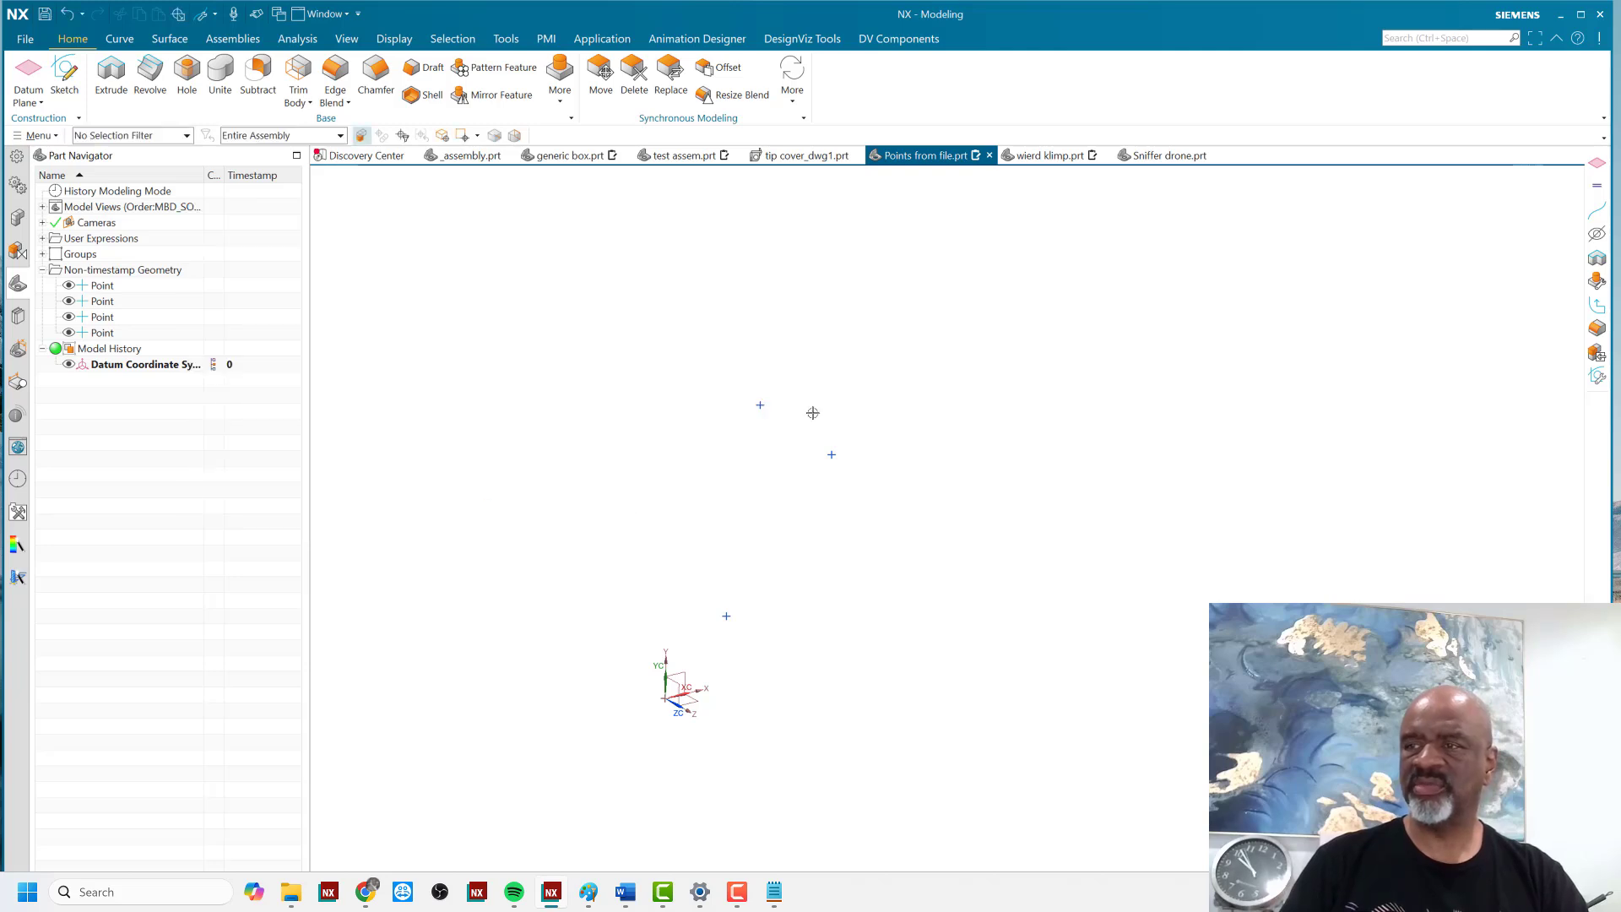
# - Create a datum plane through the moved point, parallel to the CSYS XY plane
pyautogui.click(28, 70)
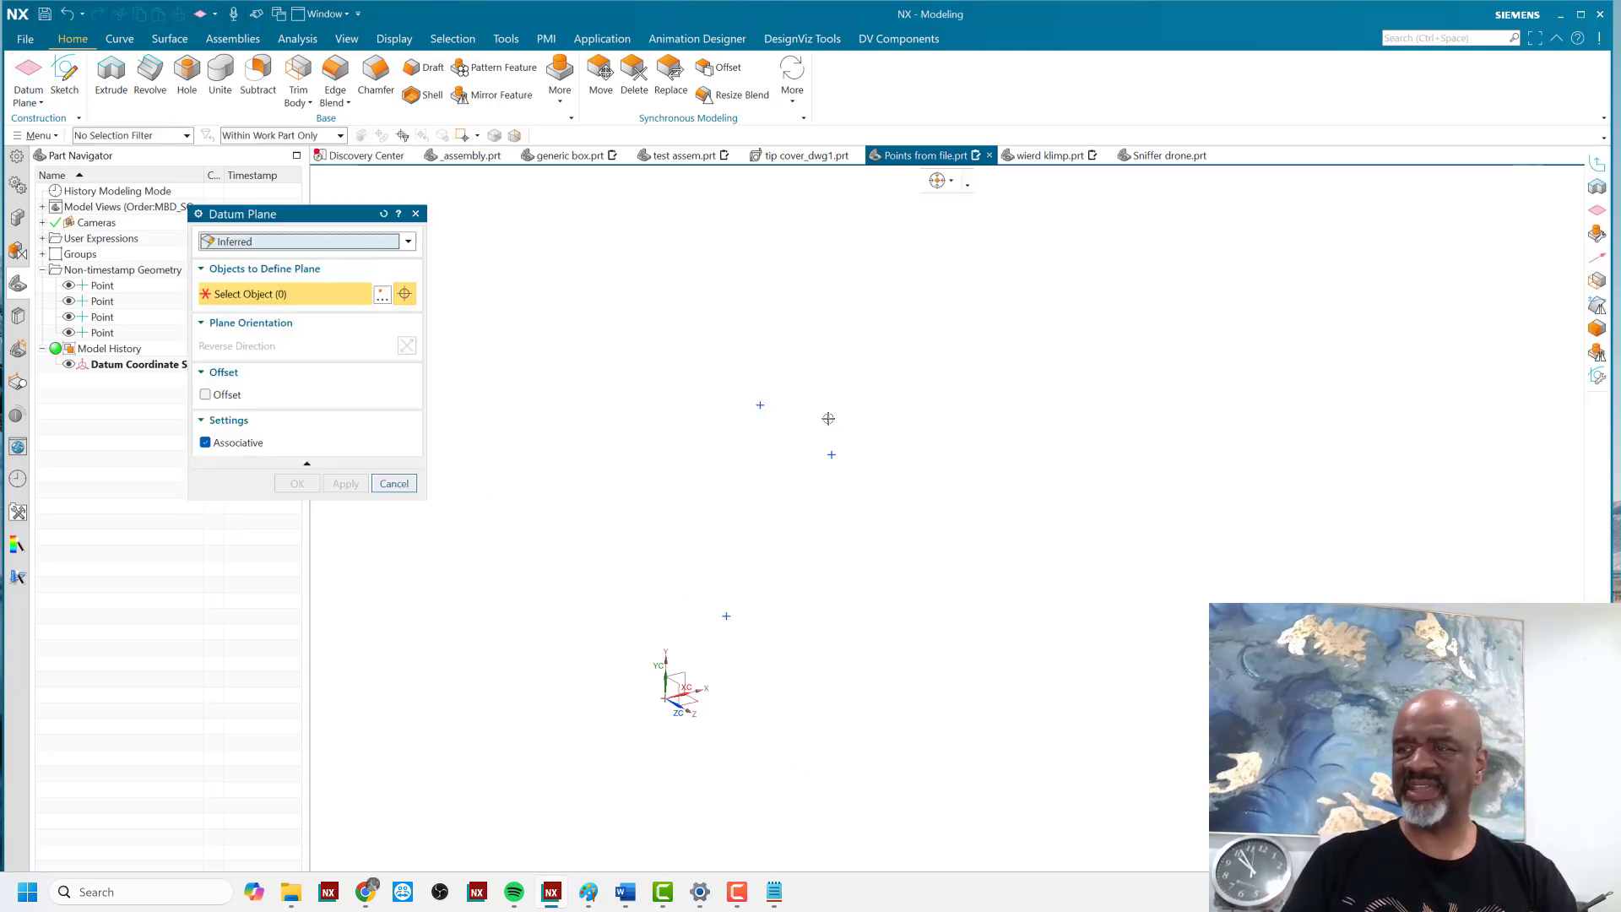
pyautogui.click(760, 404)
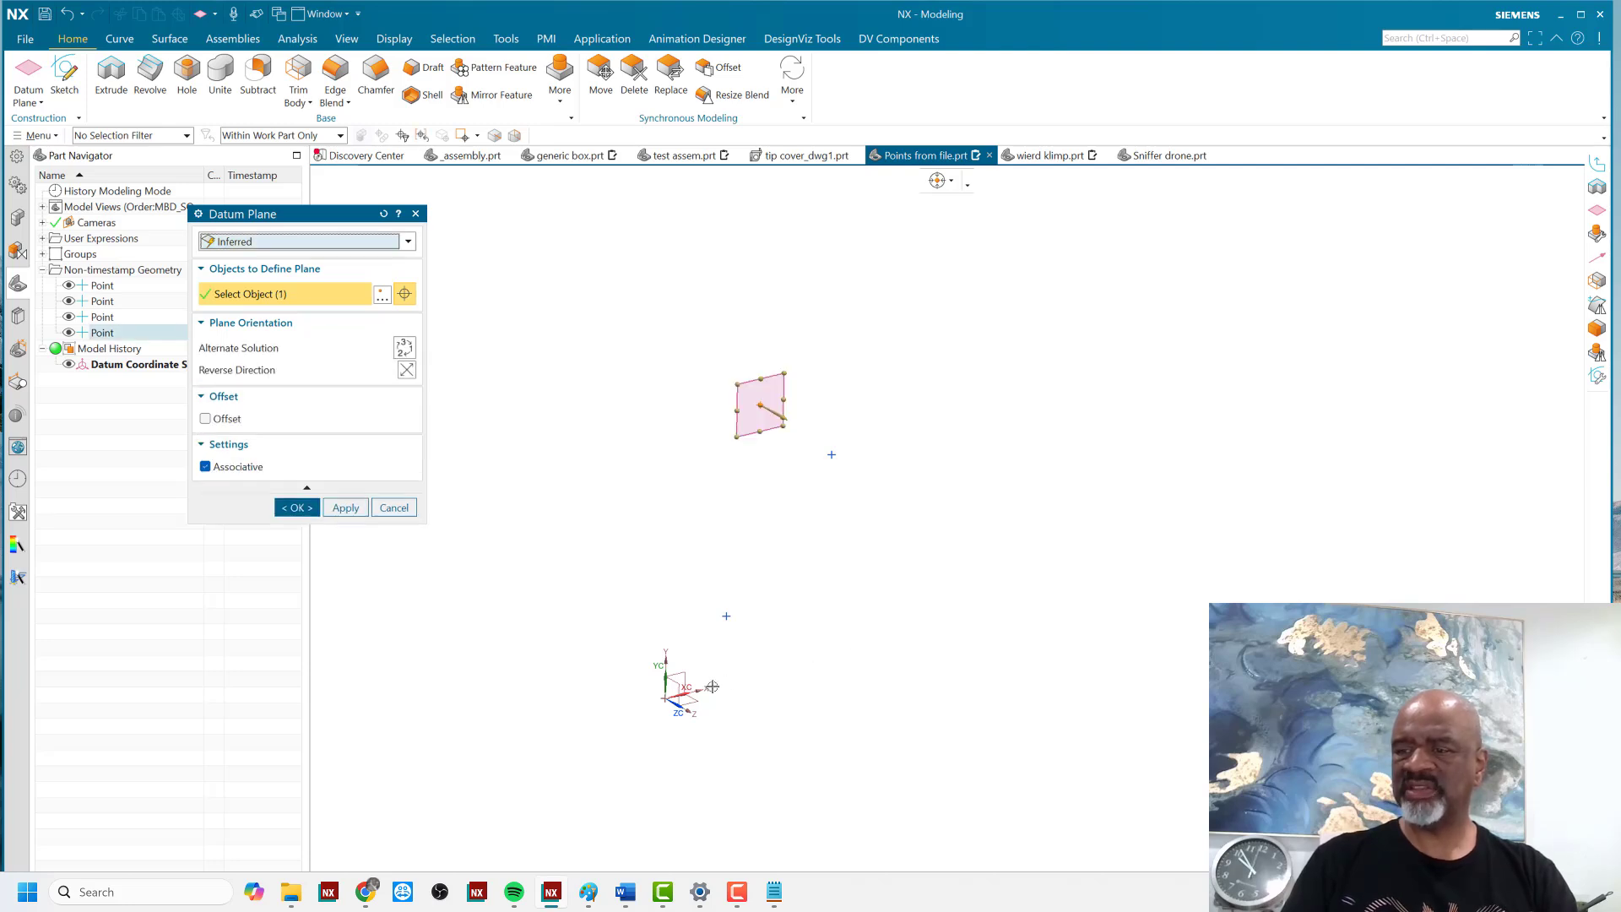
pyautogui.click(689, 704)
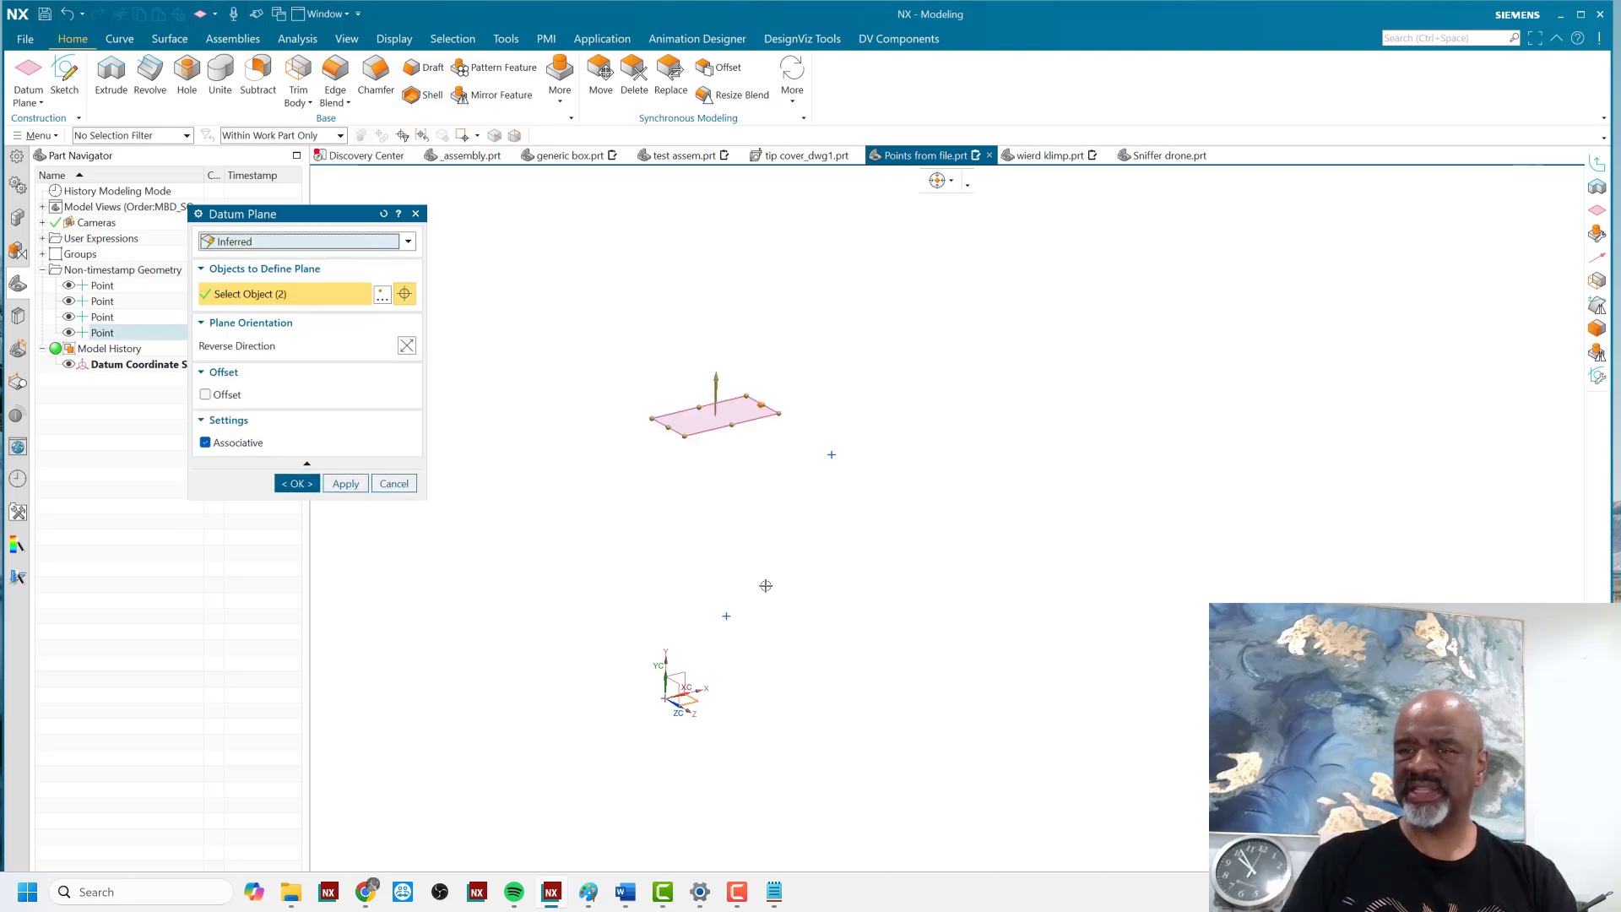
pyautogui.click(346, 483)
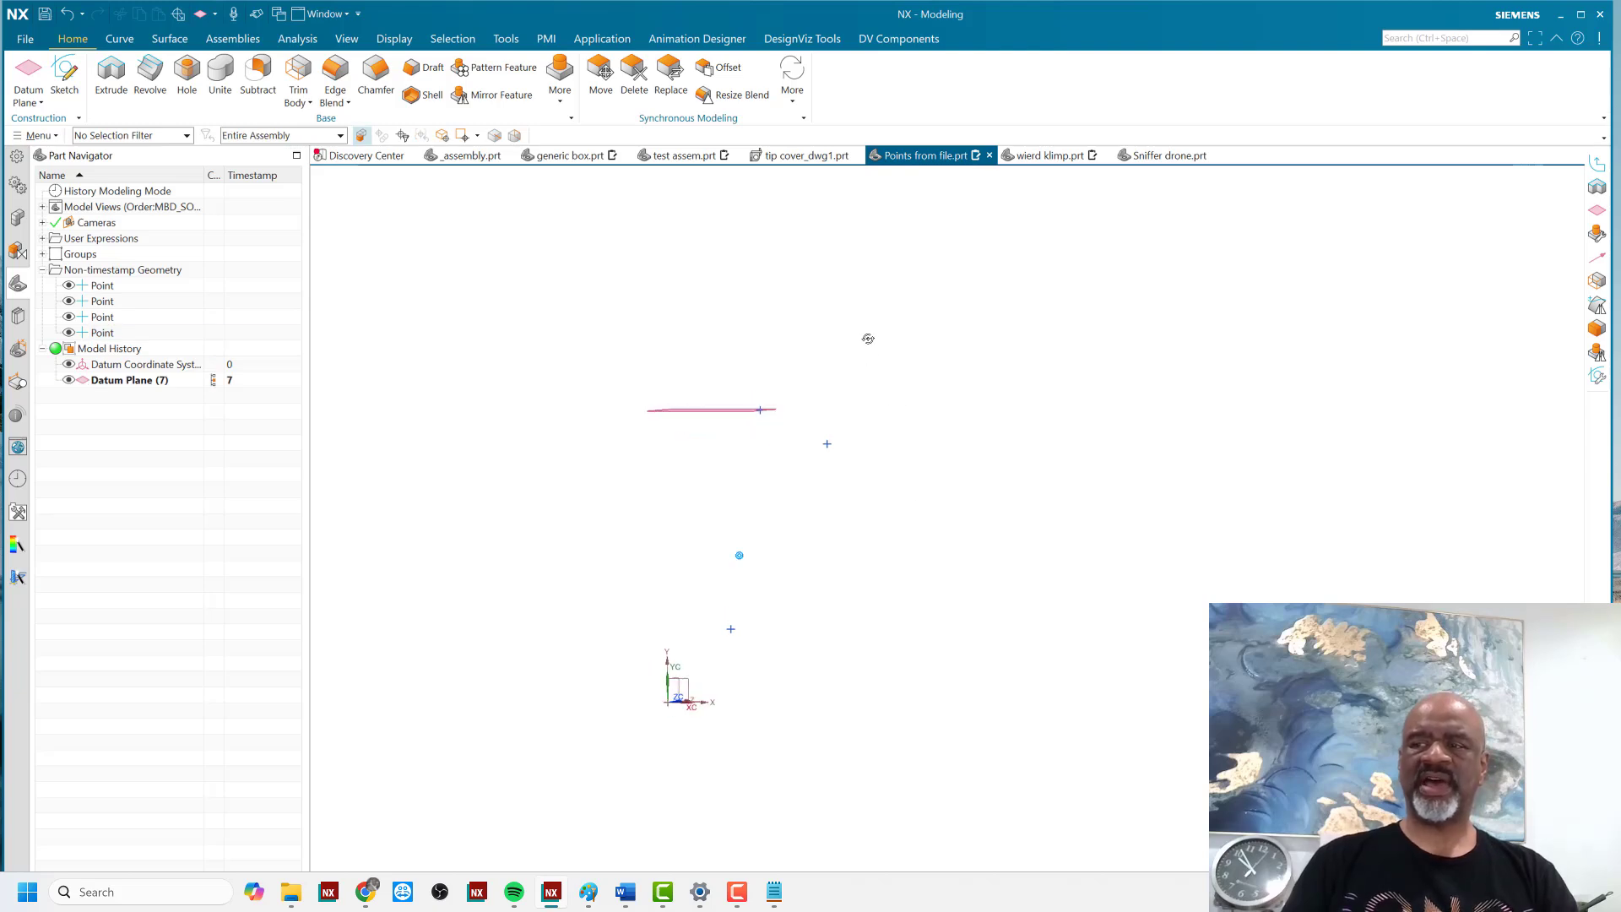
pyautogui.moveTo(868, 343); pyautogui.dragTo(872, 377, button='middle')
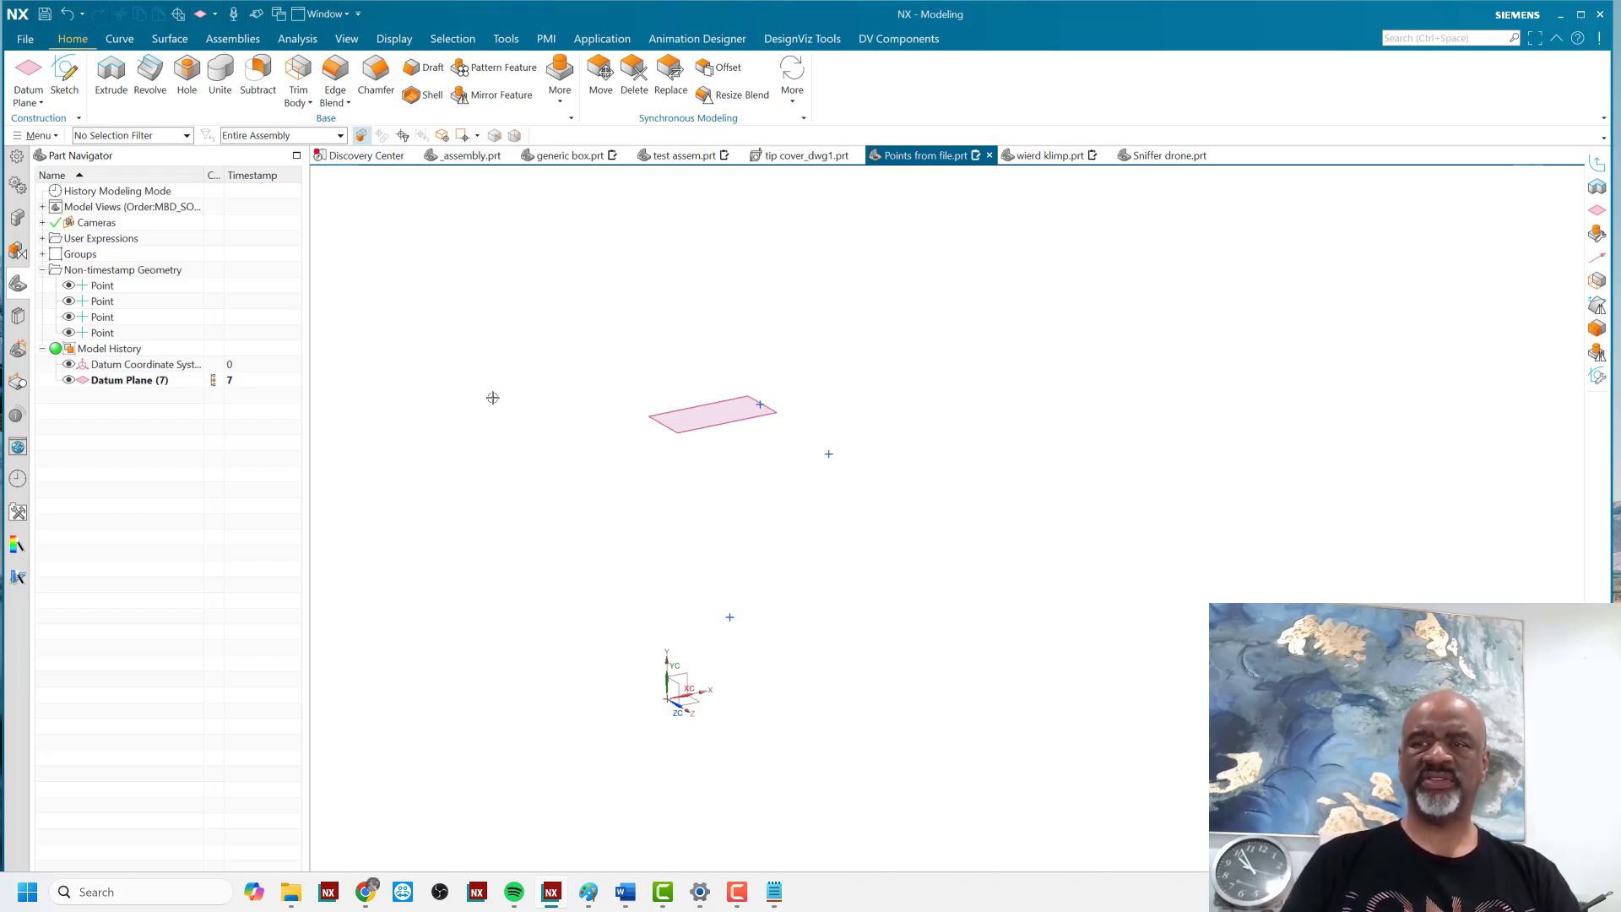
# - Place Point (8) and Point (9) at picked spots in the graphics area
pyautogui.click(119, 39)
pyautogui.click(117, 61)
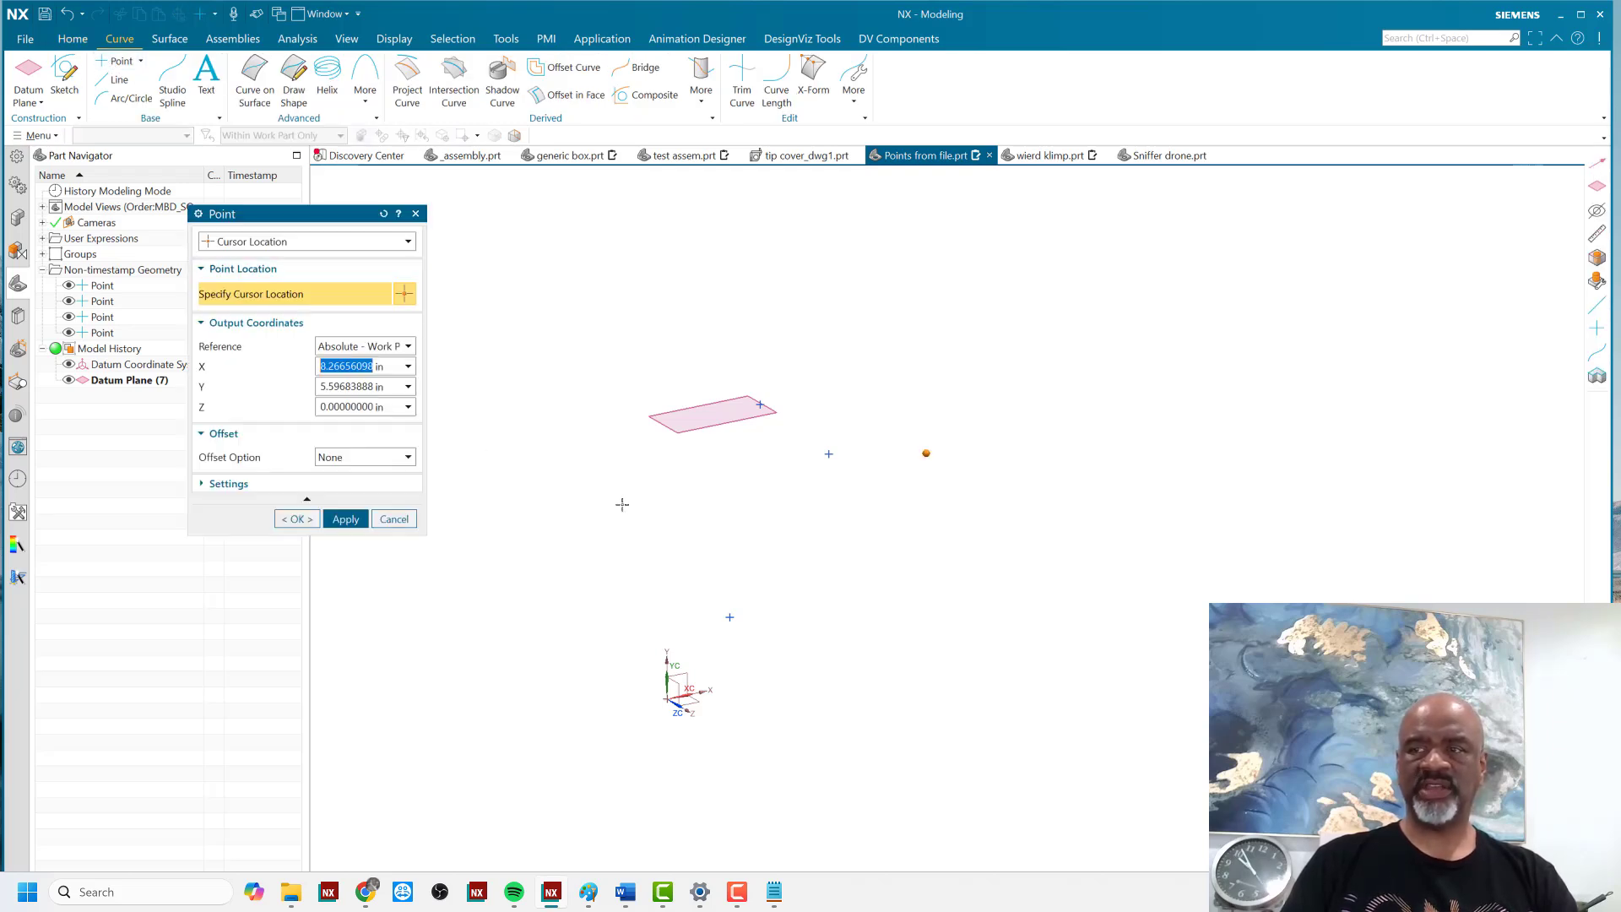
pyautogui.click(662, 498)
pyautogui.click(573, 365)
pyautogui.click(345, 518)
pyautogui.click(663, 289)
pyautogui.click(344, 520)
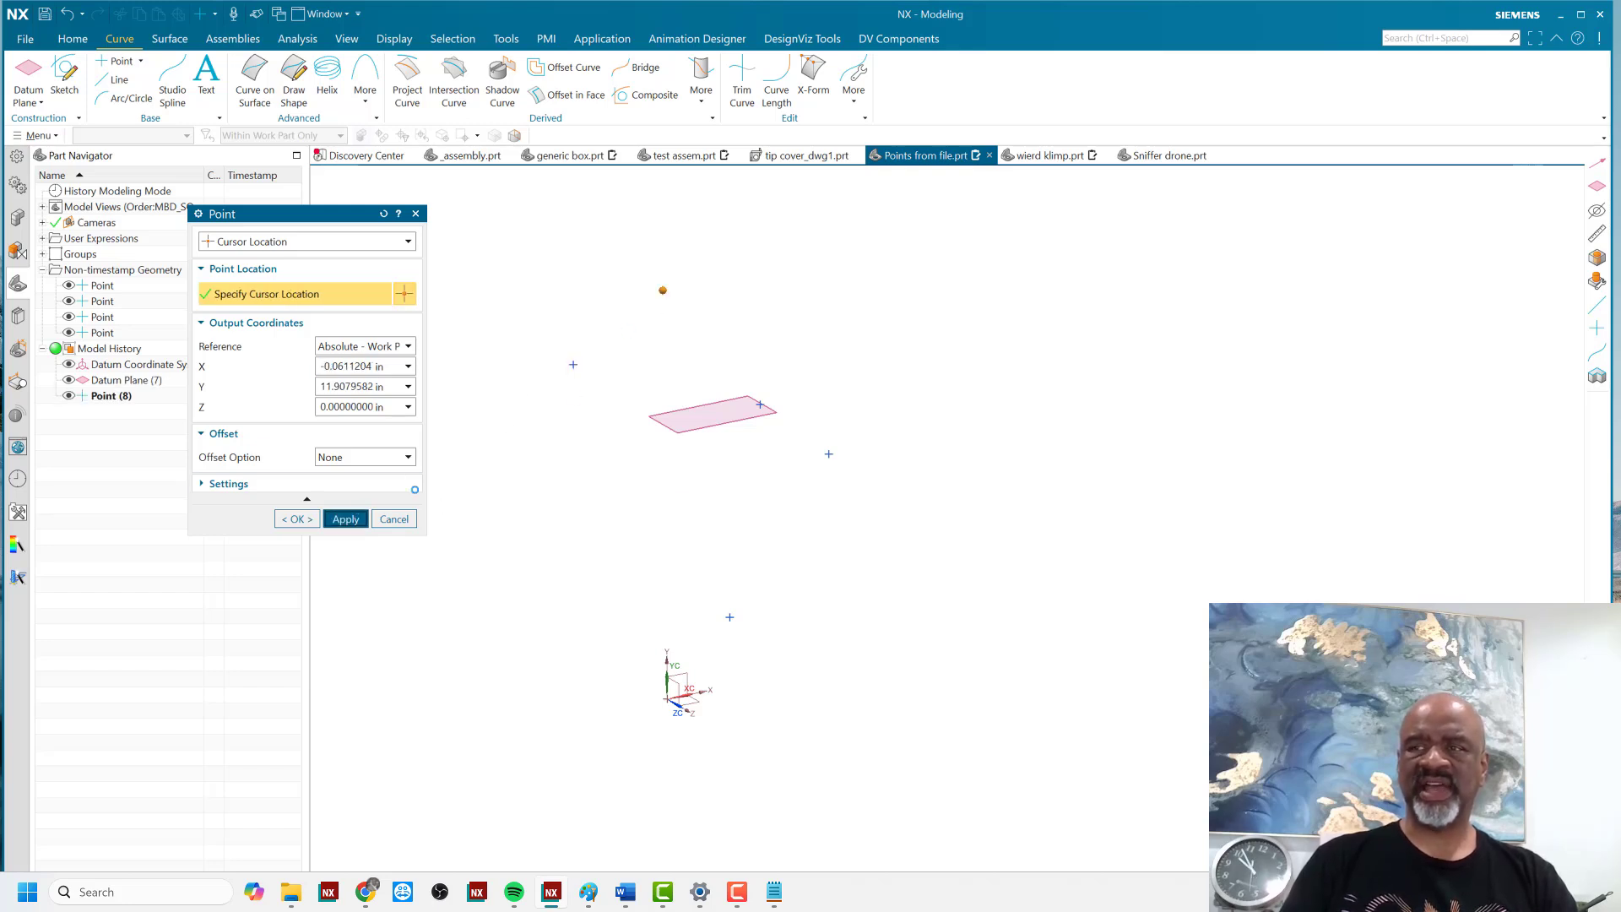
pyautogui.click(393, 518)
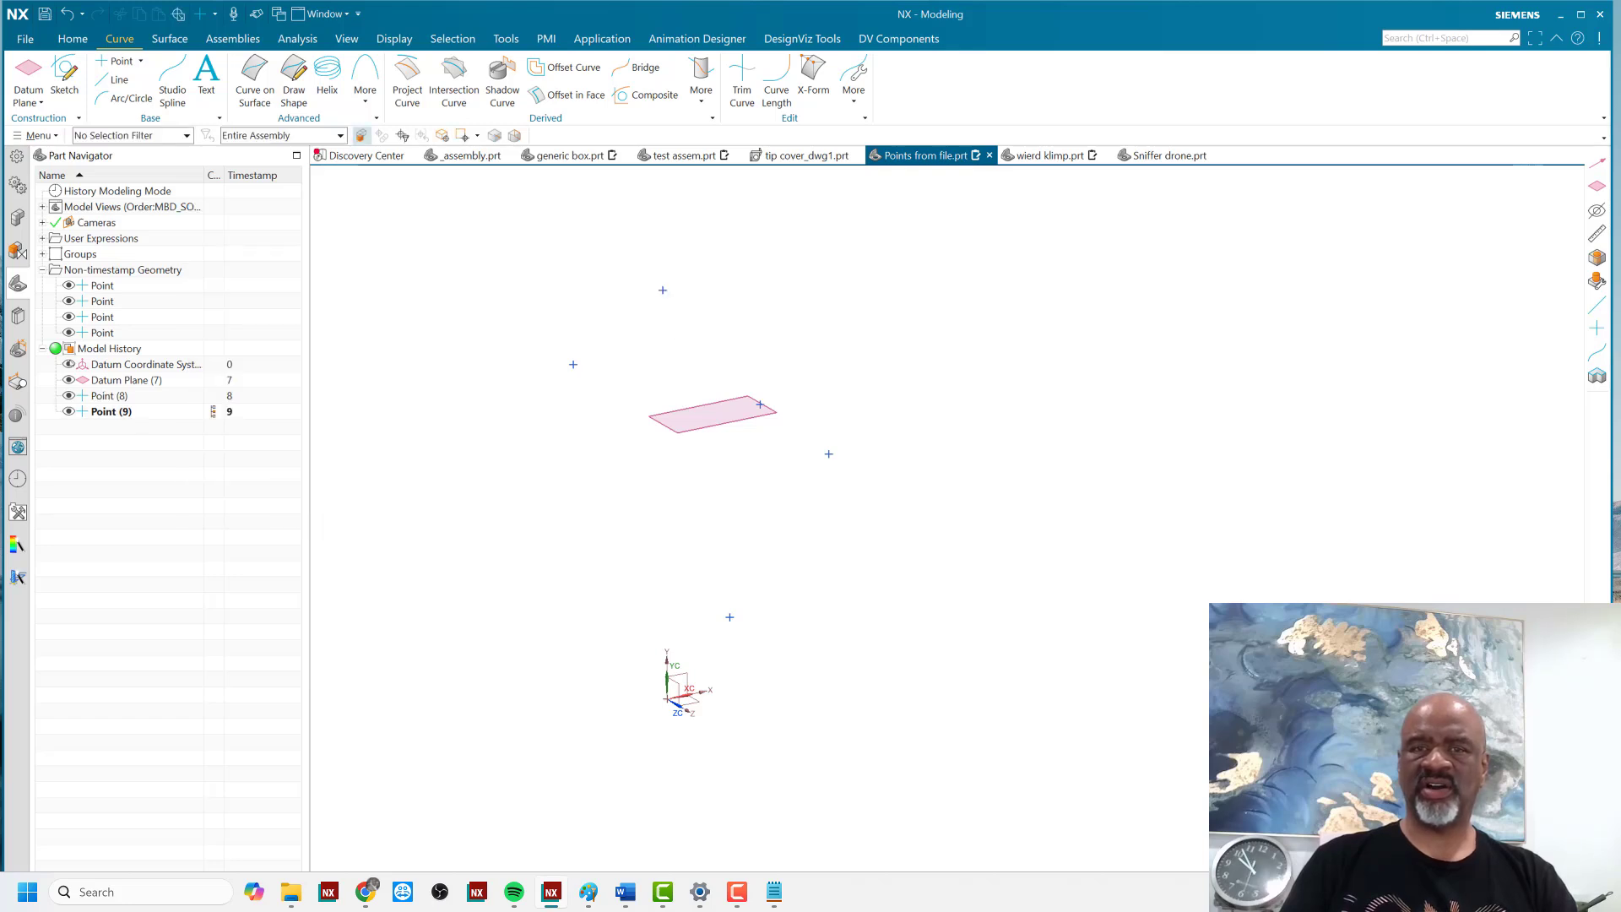
# - Select Point (8) and Point (9) to check their locations, then clear the selection
pyautogui.click(111, 396)
pyautogui.click(111, 412)
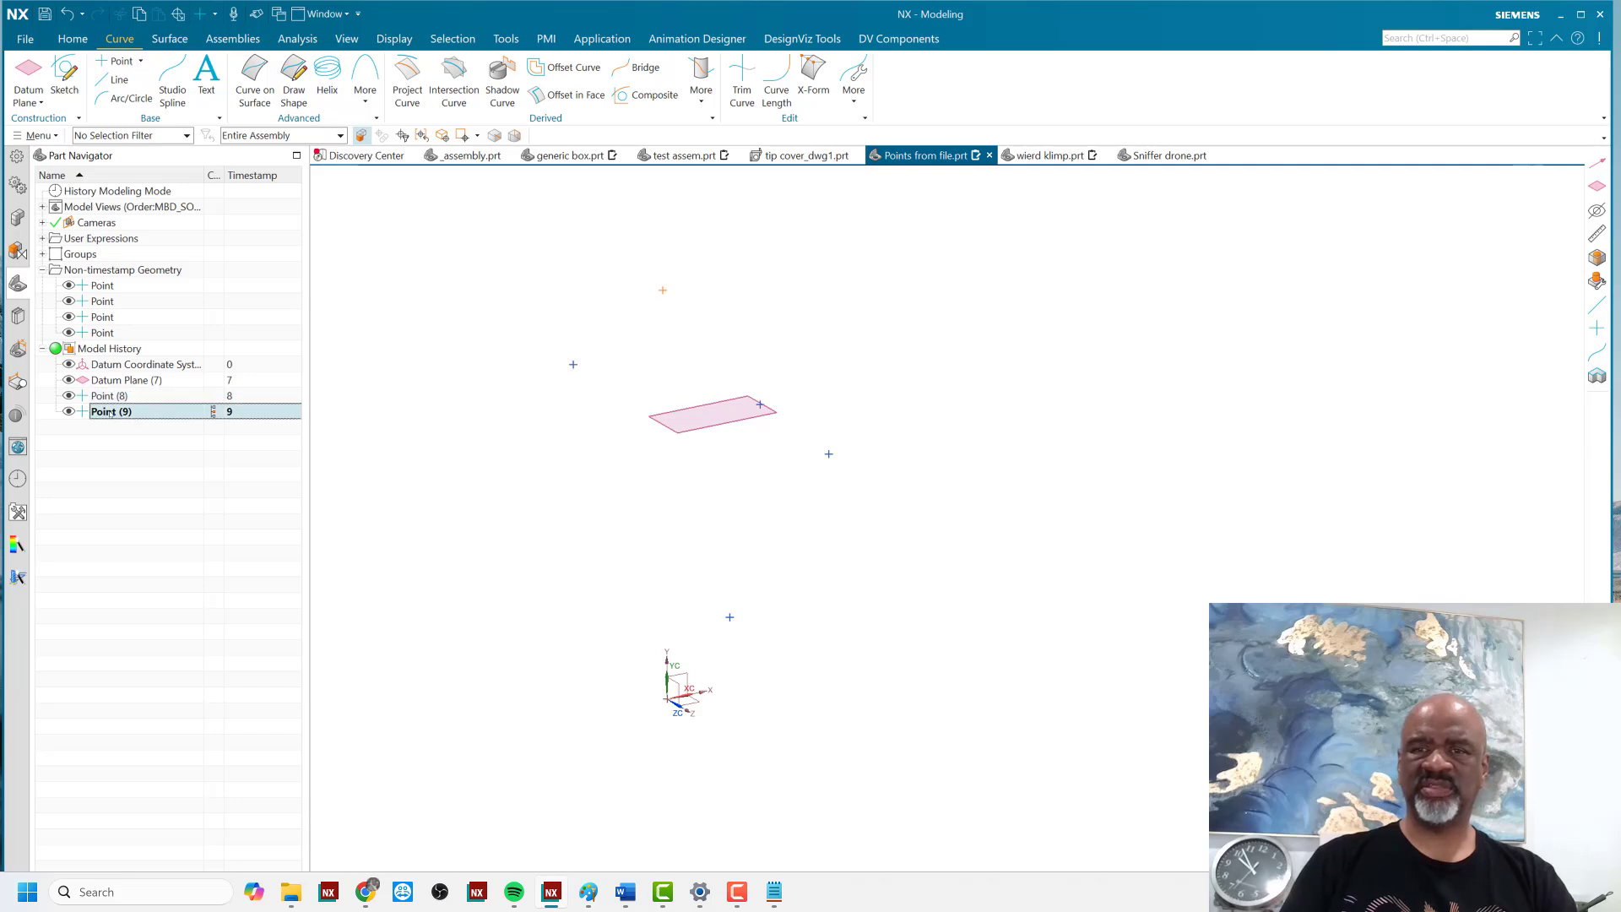
pyautogui.click(103, 435)
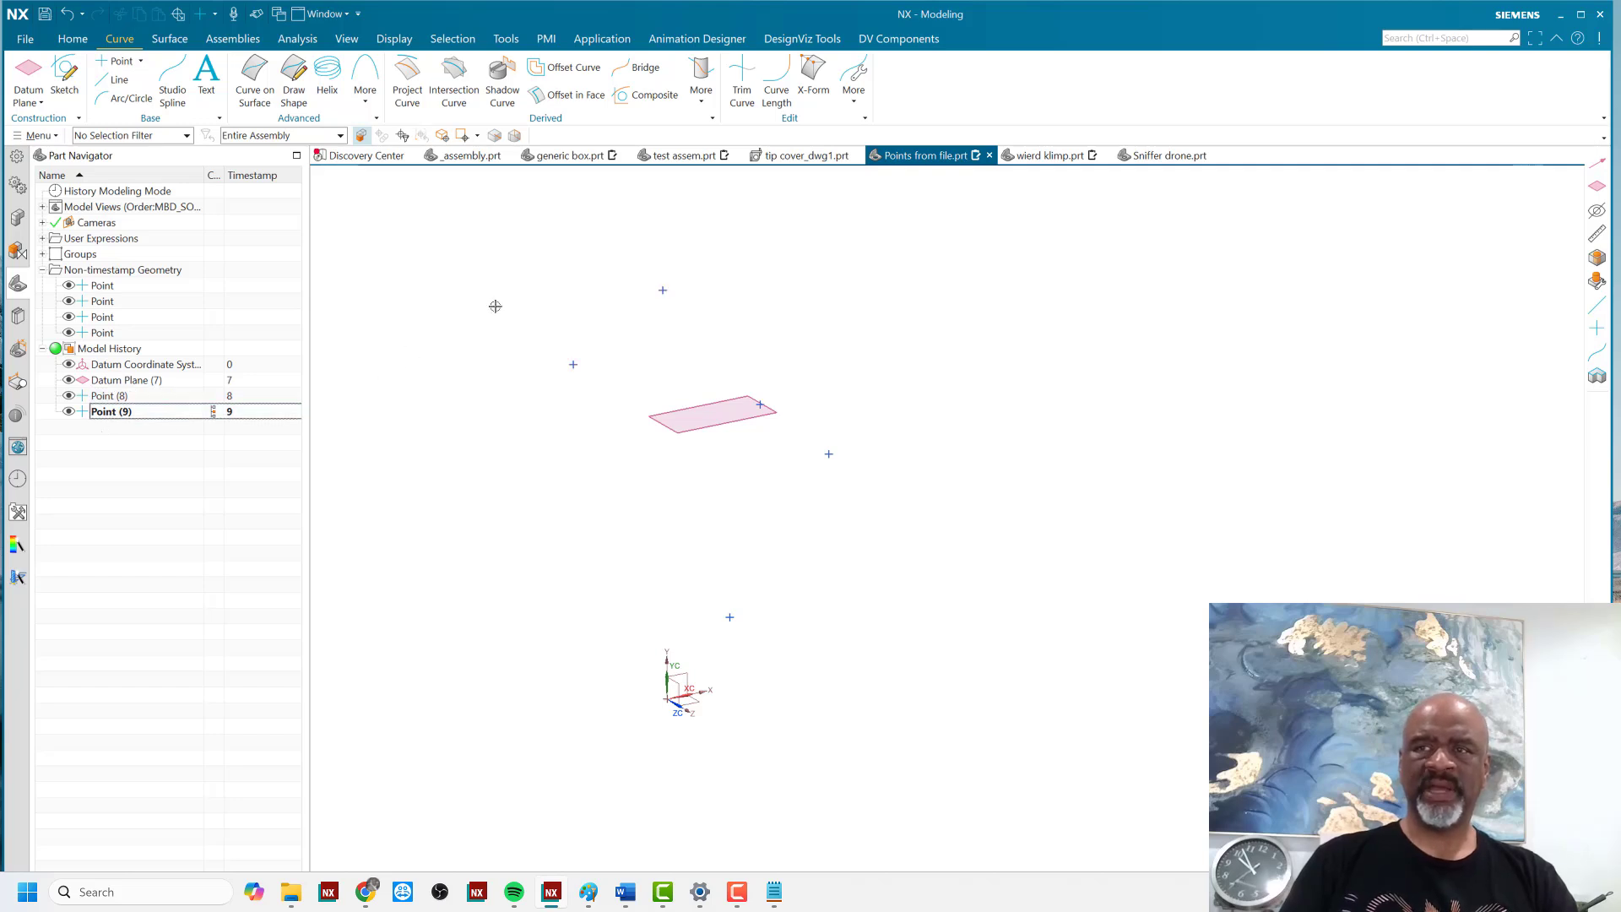
# - Add a Number-type expression named Point_1 in the Expressions list (Ctrl+E), then close it
pyautogui.hotkey('ctrl', 'e')
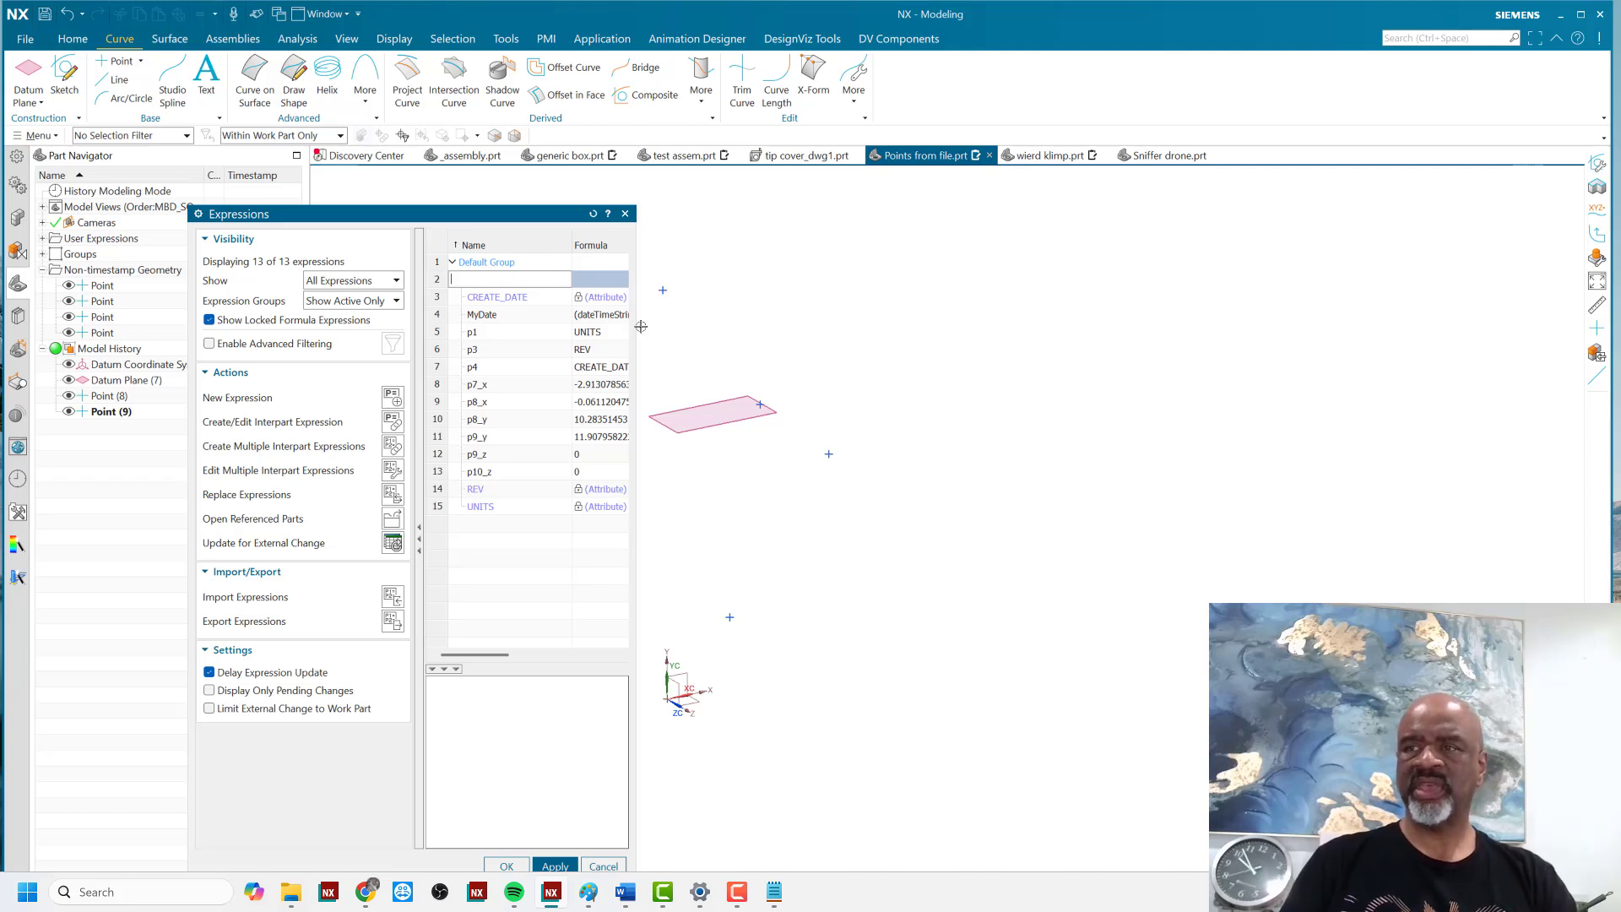
pyautogui.moveTo(636, 330); pyautogui.dragTo(1138, 330)
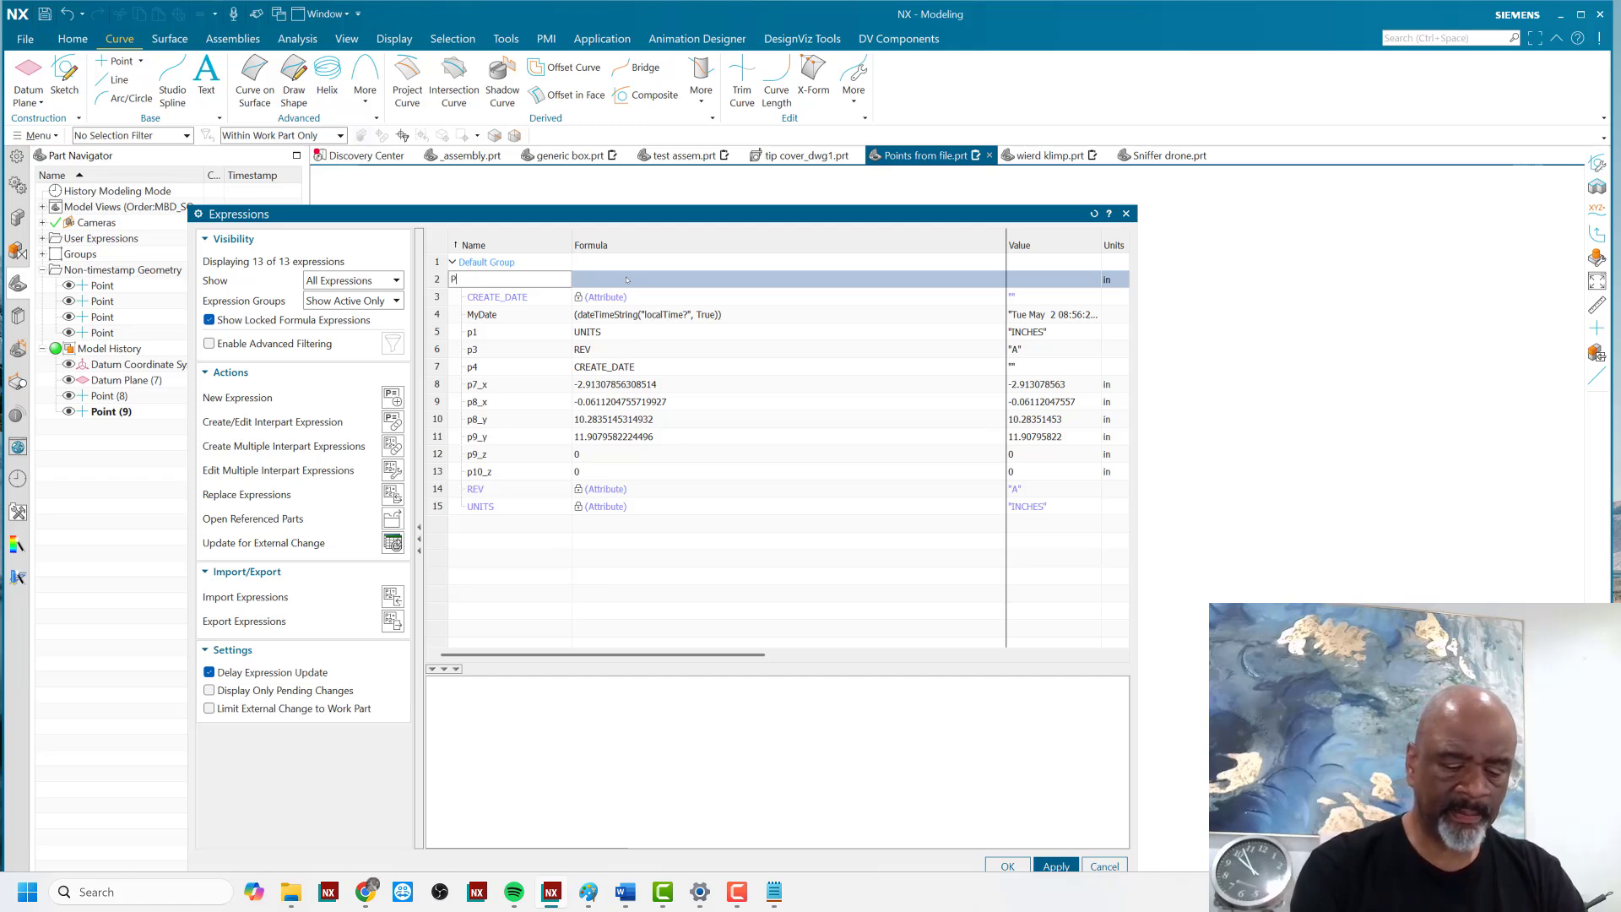
pyautogui.write('nt_1')
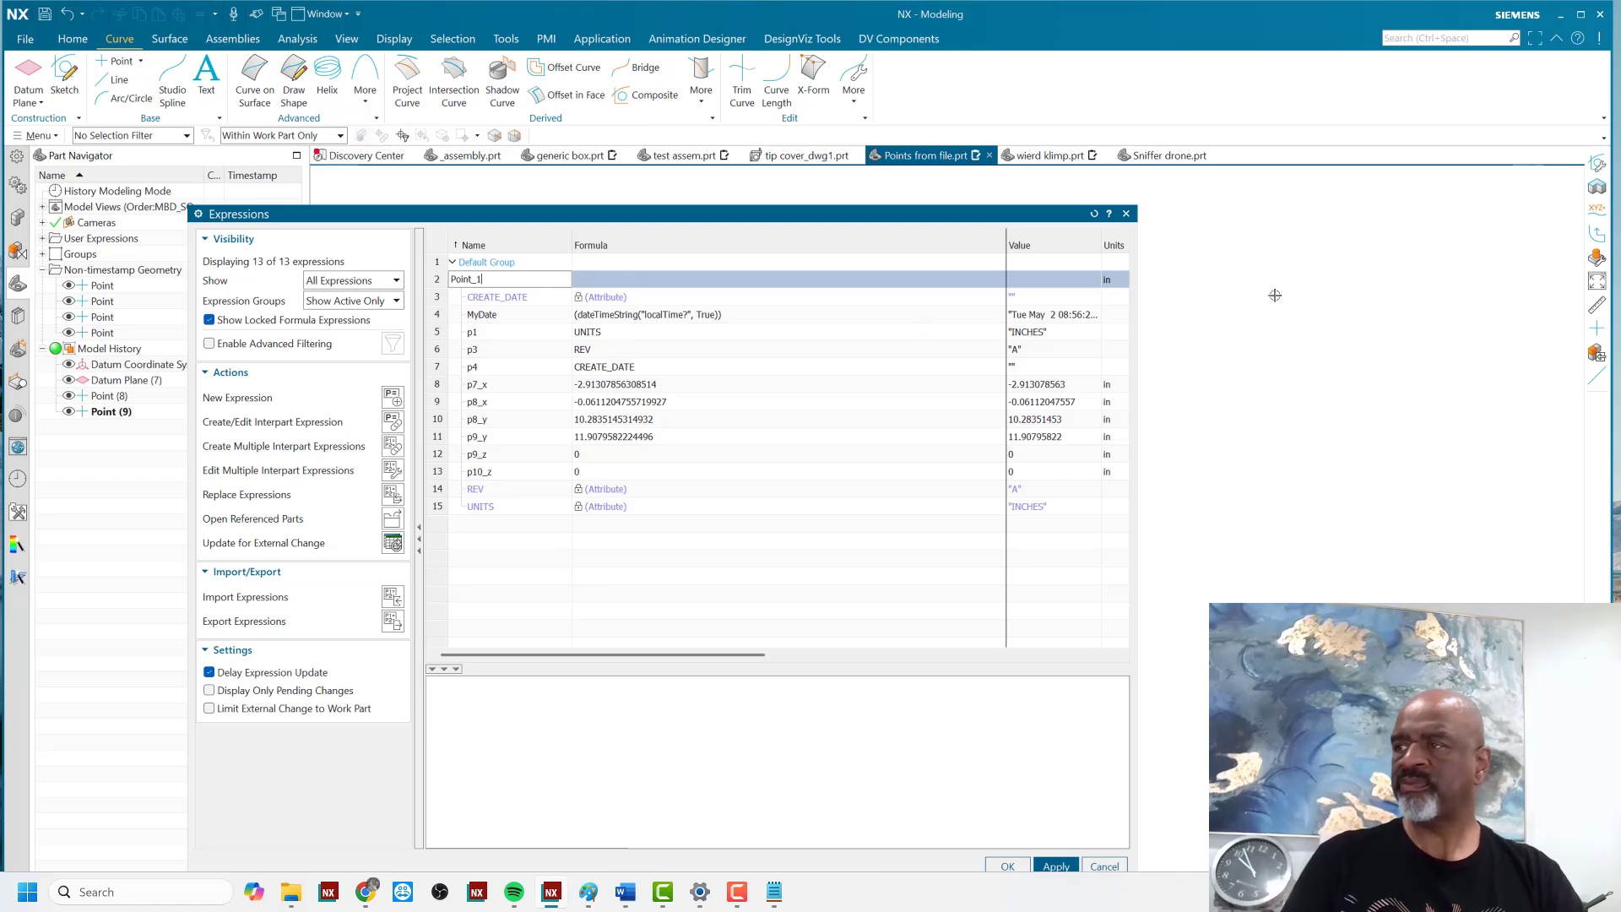
pyautogui.press('Return')
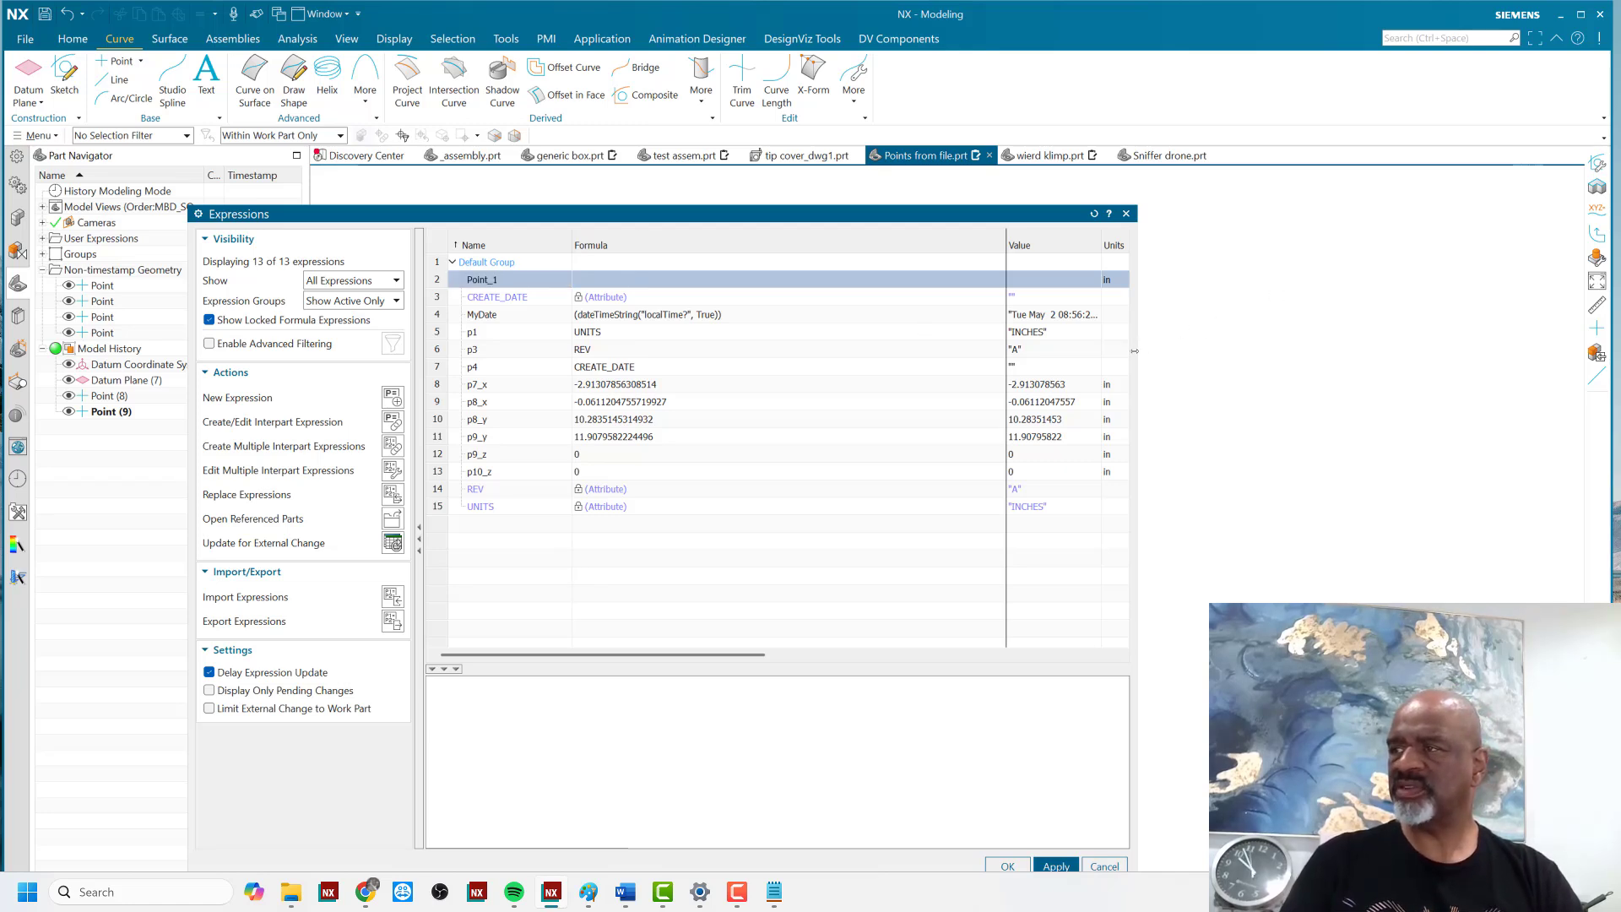
pyautogui.moveTo(1139, 352); pyautogui.dragTo(1397, 405)
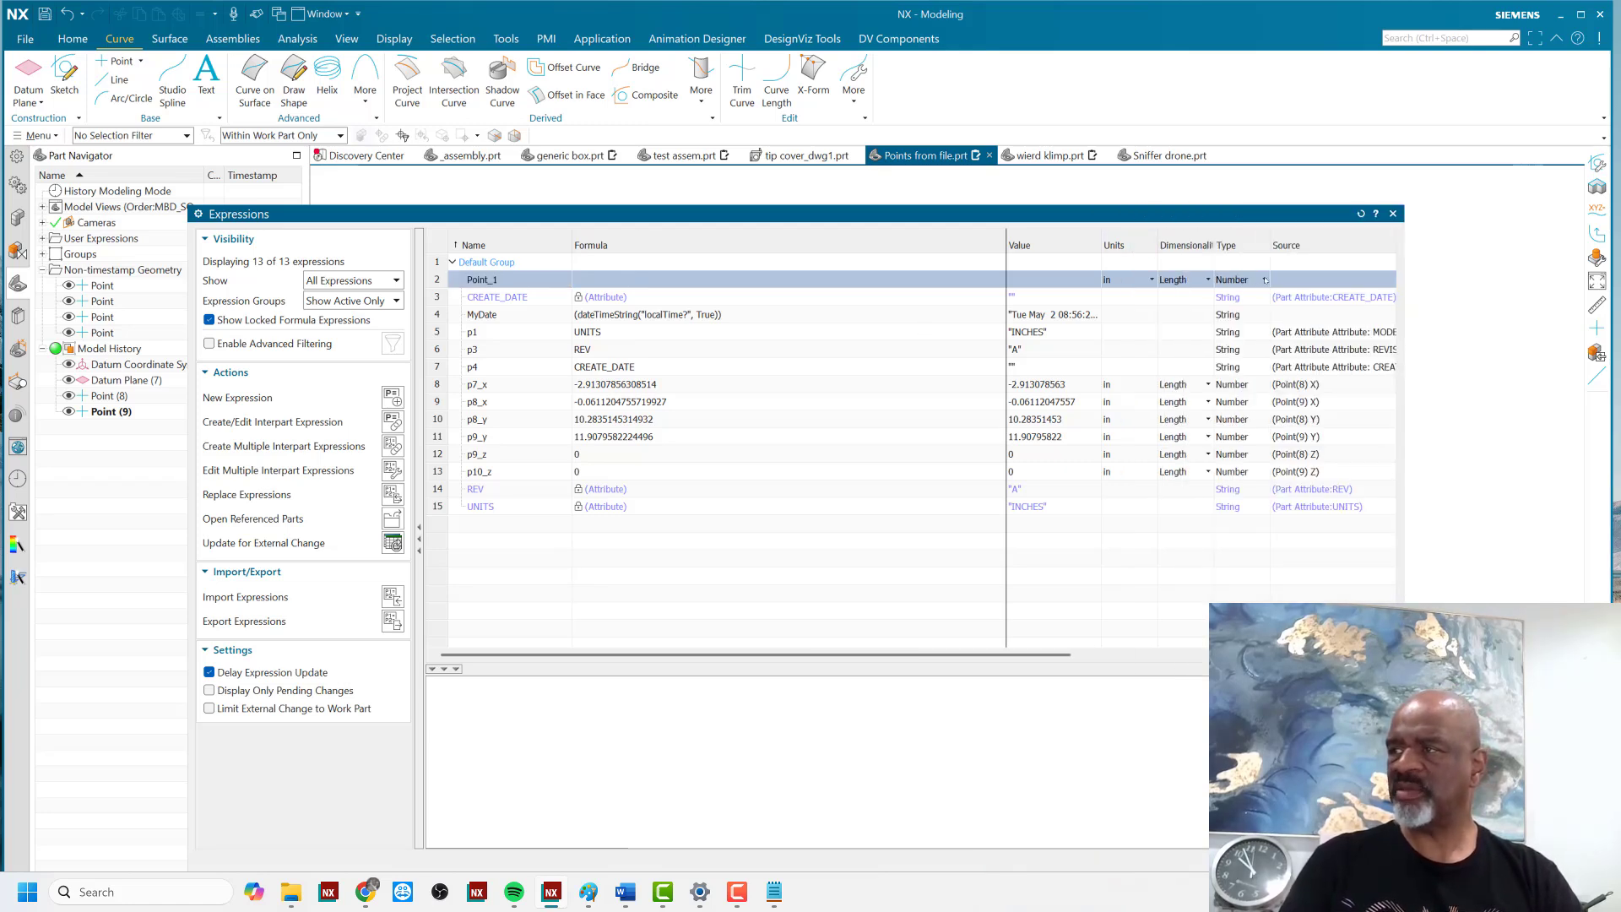
pyautogui.click(1264, 280)
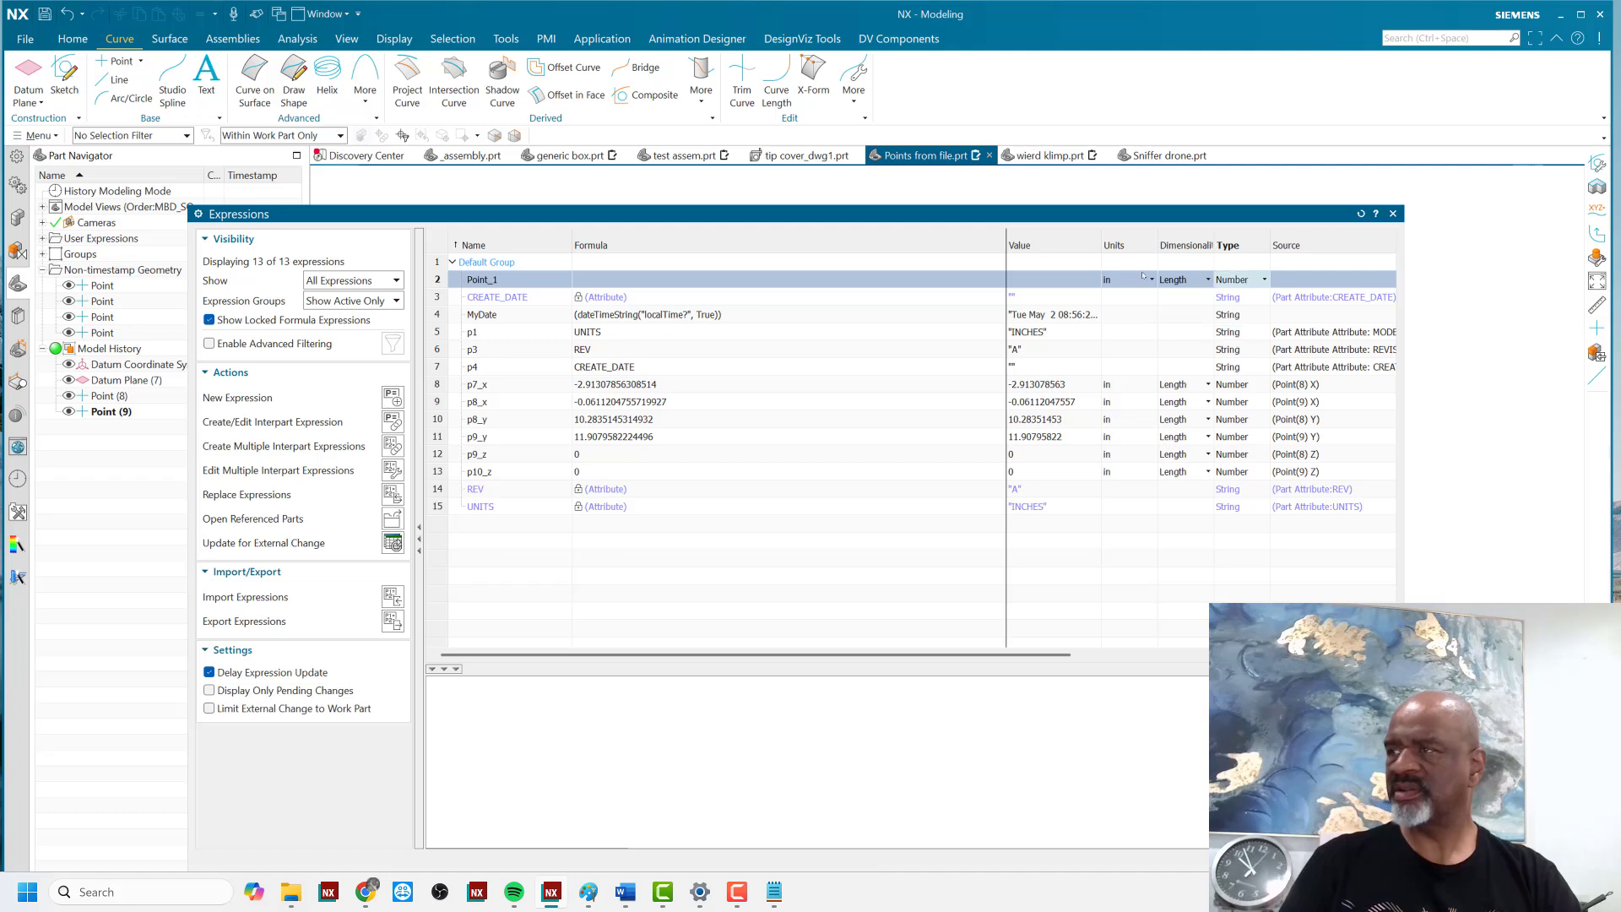
pyautogui.moveTo(1136, 215); pyautogui.dragTo(1029, 215)
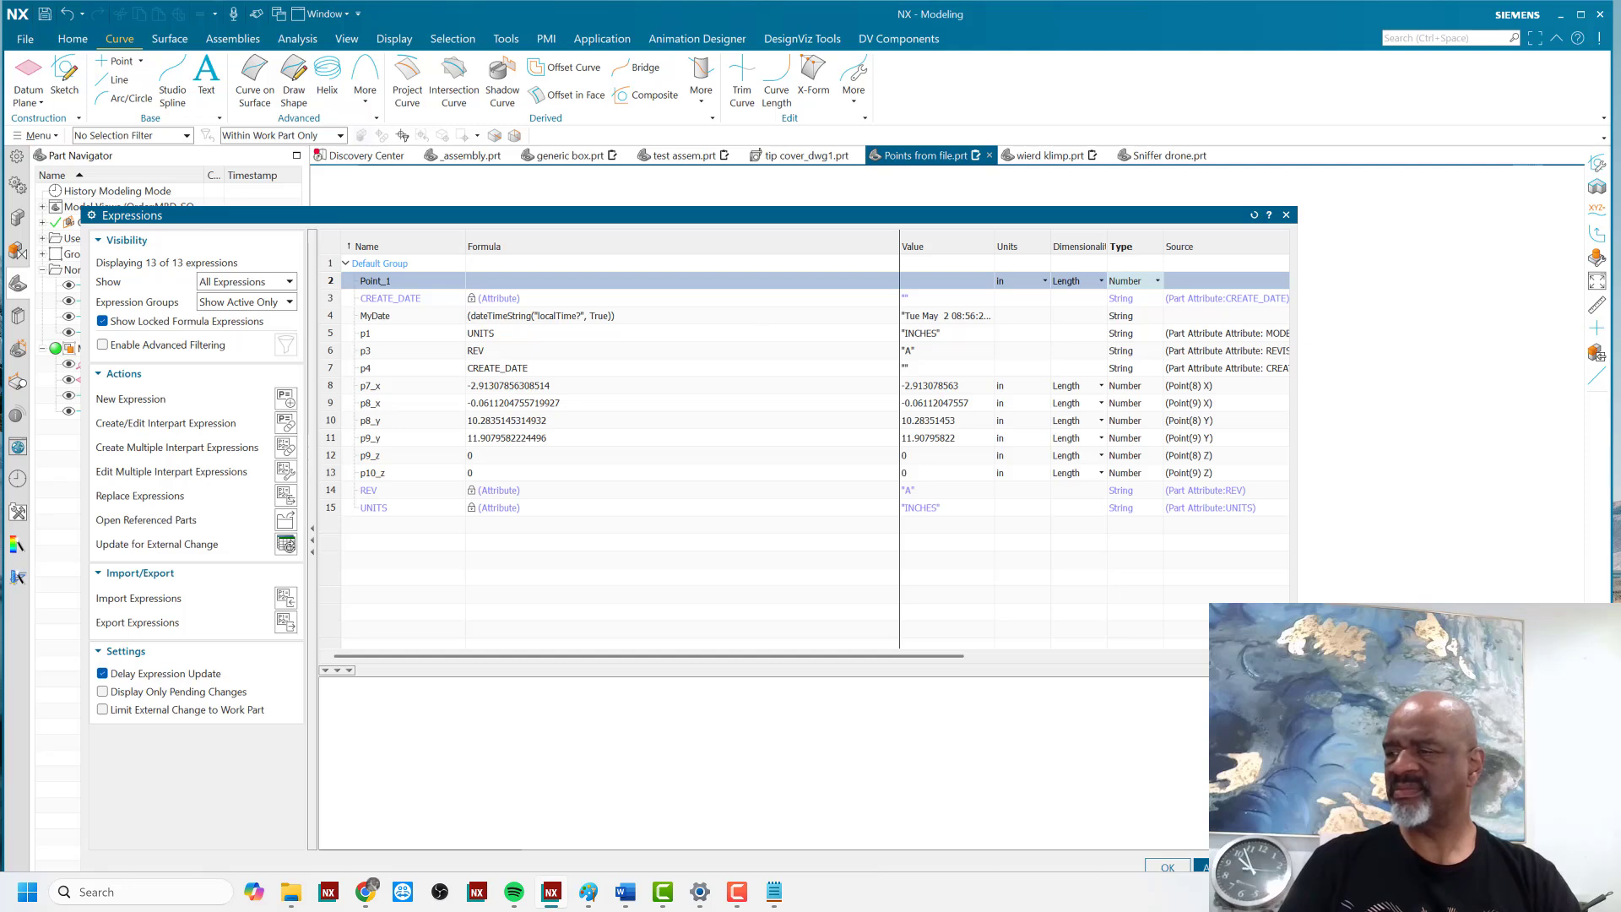
pyautogui.press('Escape')
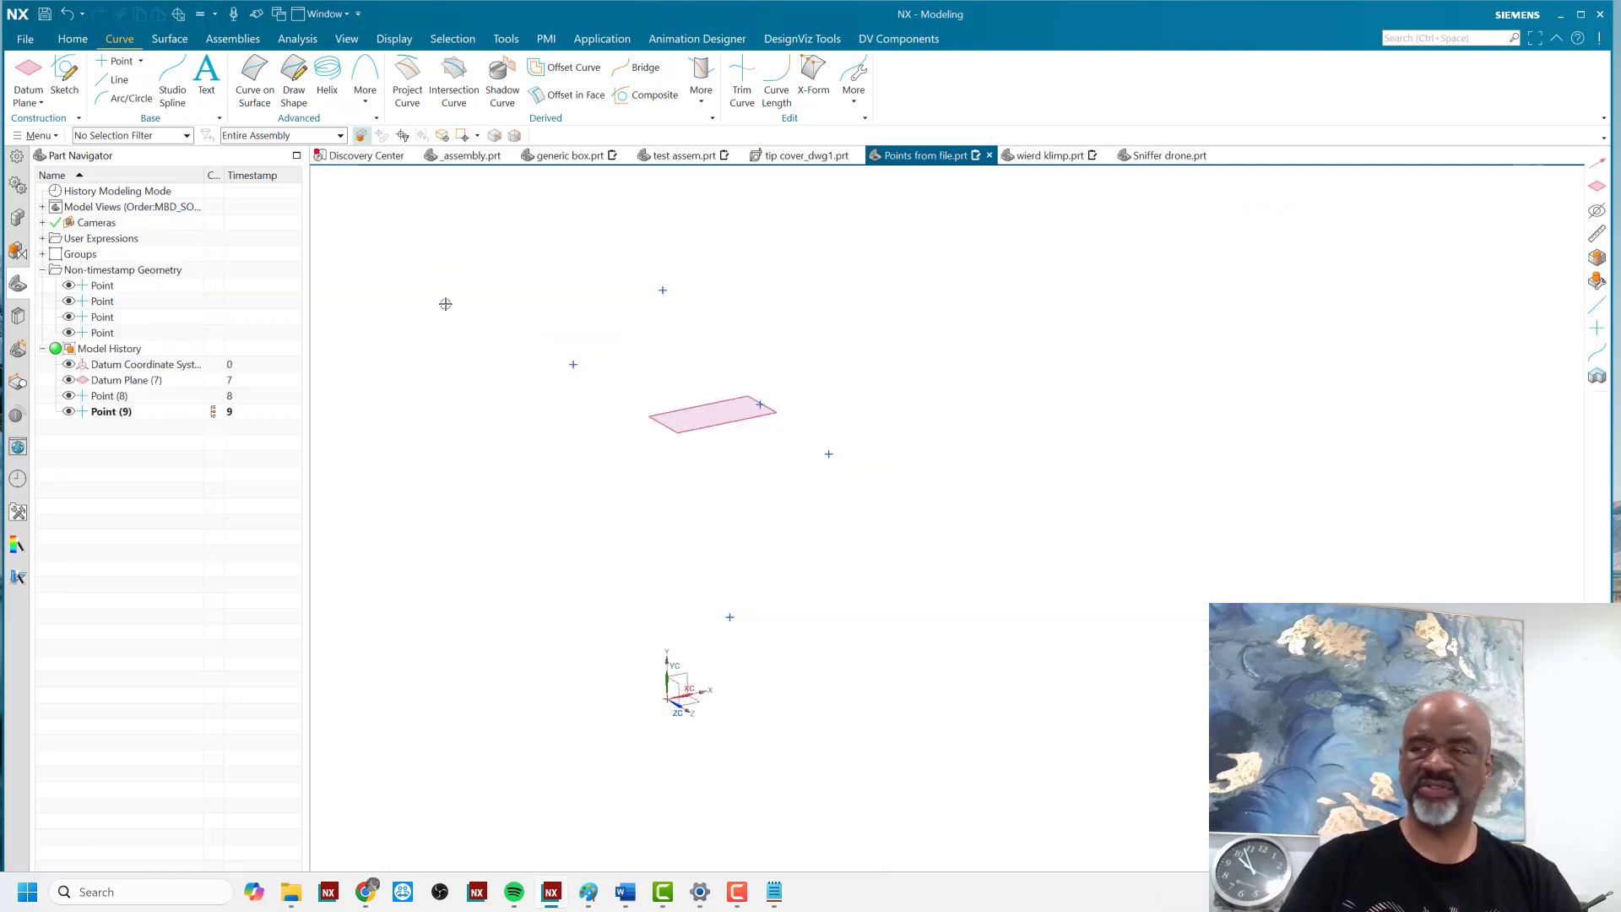
# - Widen the expressions table and add a new Point-type expression named xx
pyautogui.hotkey('ctrl', 'e')
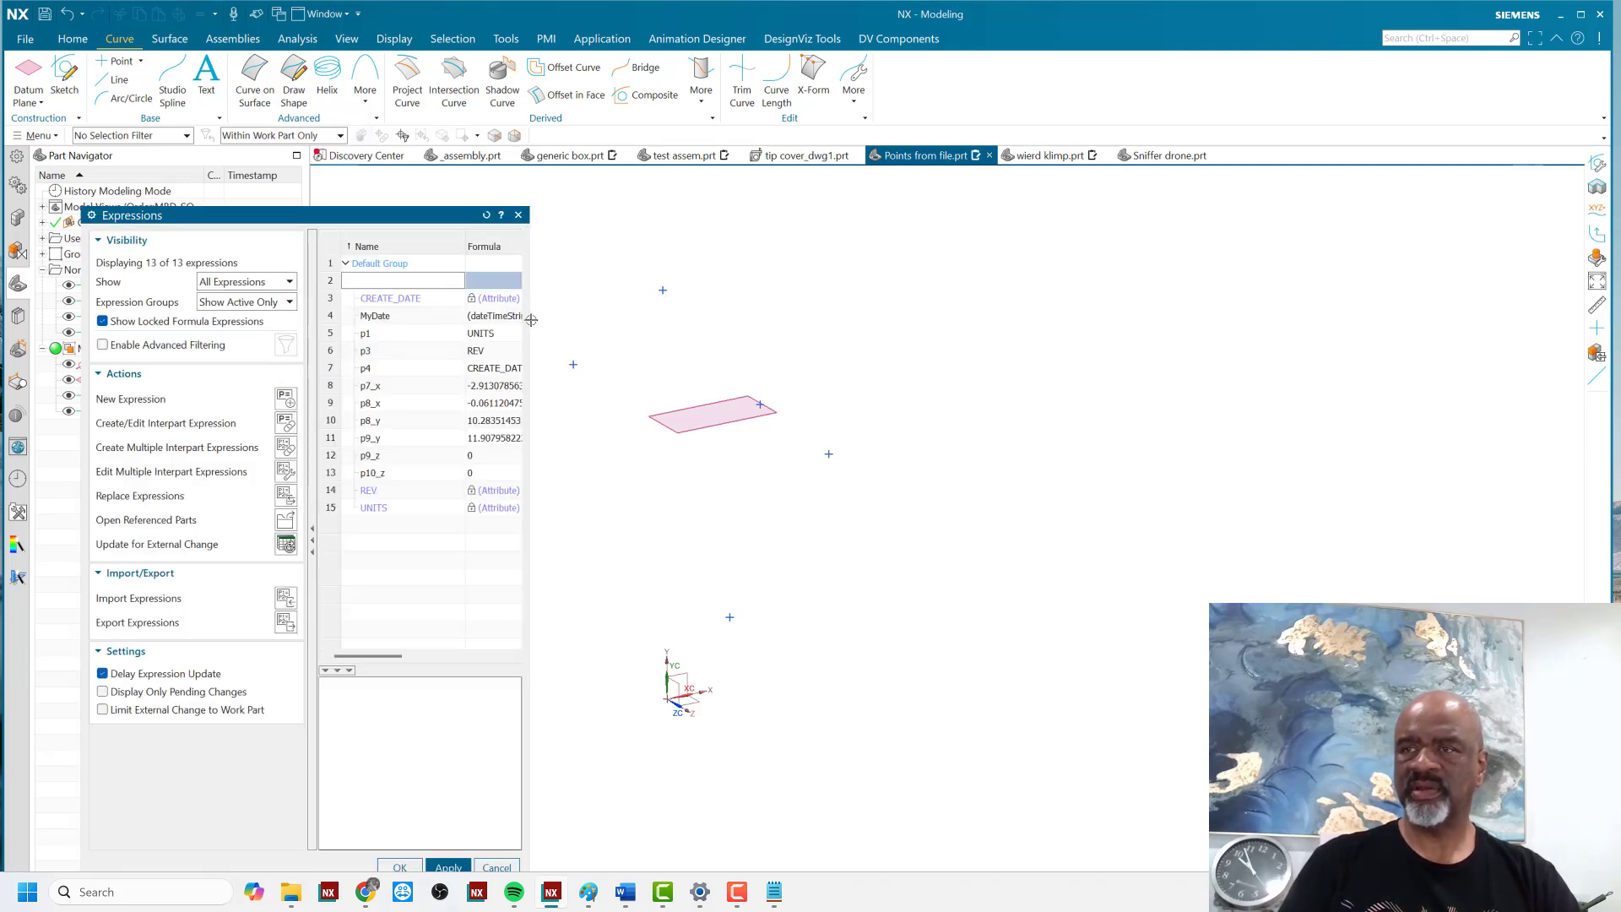
pyautogui.moveTo(530, 321); pyautogui.dragTo(1295, 397)
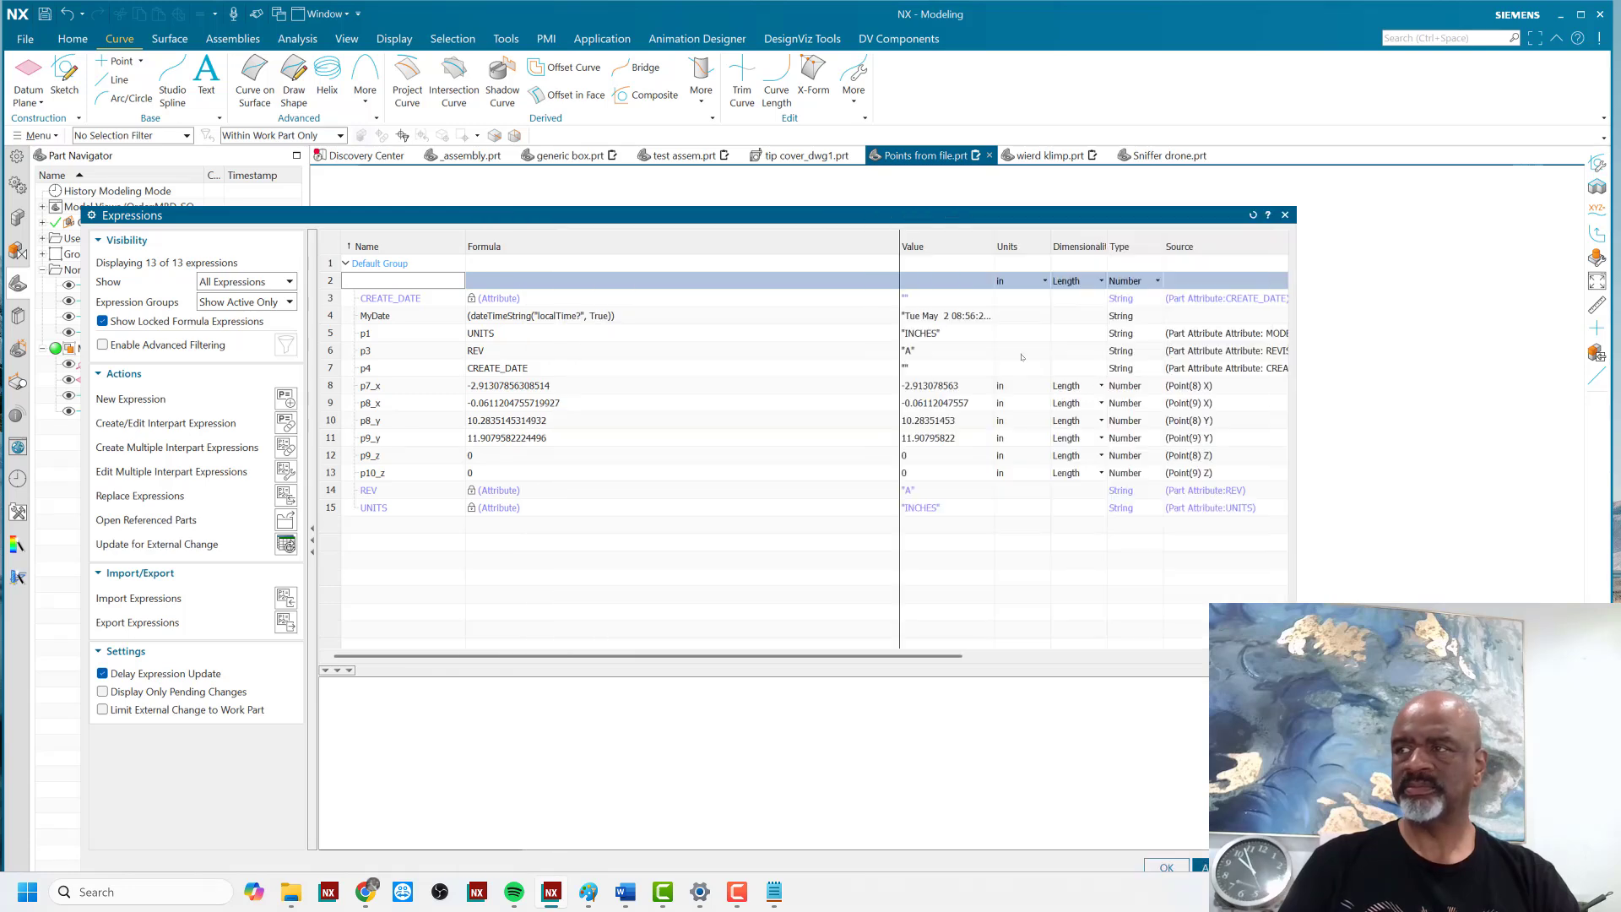
pyautogui.moveTo(900, 245); pyautogui.dragTo(652, 249)
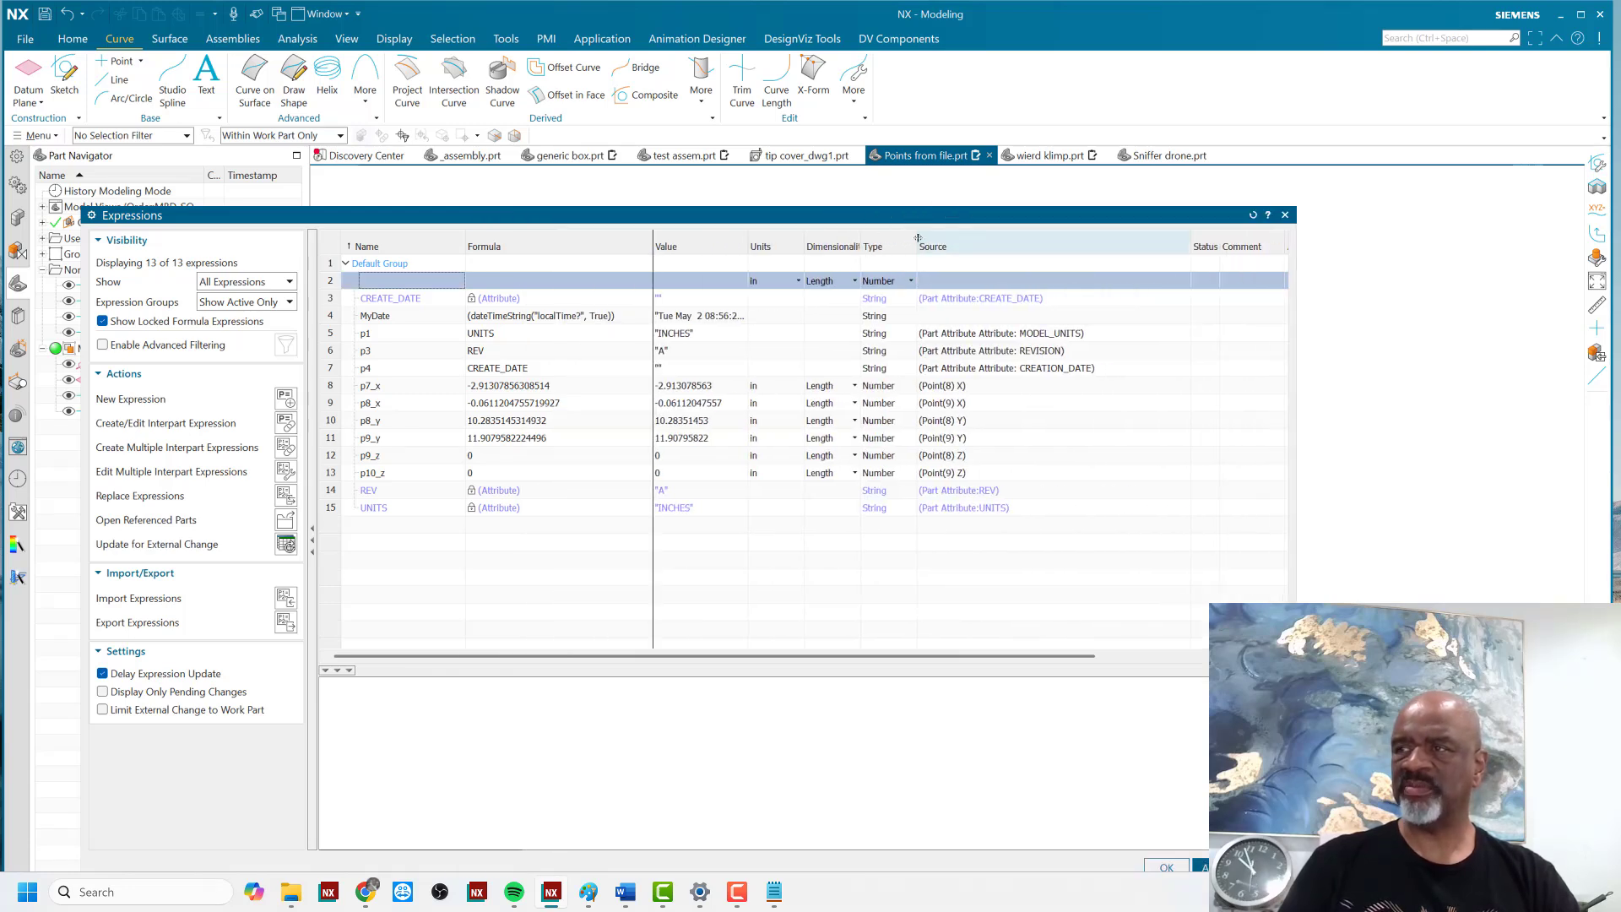
pyautogui.moveTo(916, 238); pyautogui.dragTo(974, 241)
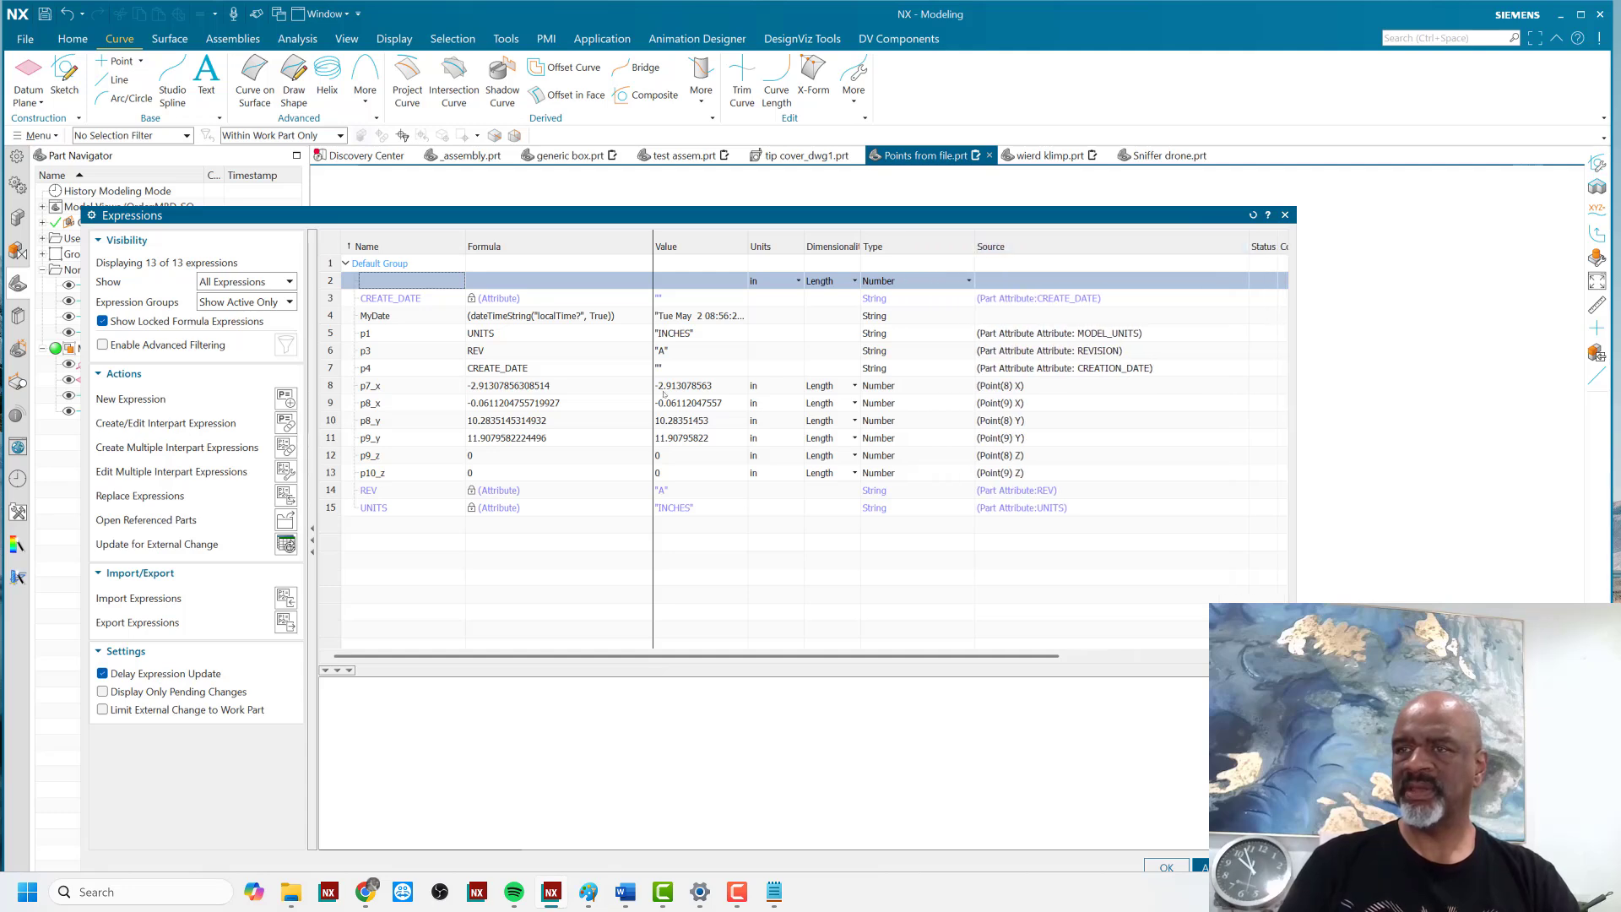
pyautogui.click(404, 281)
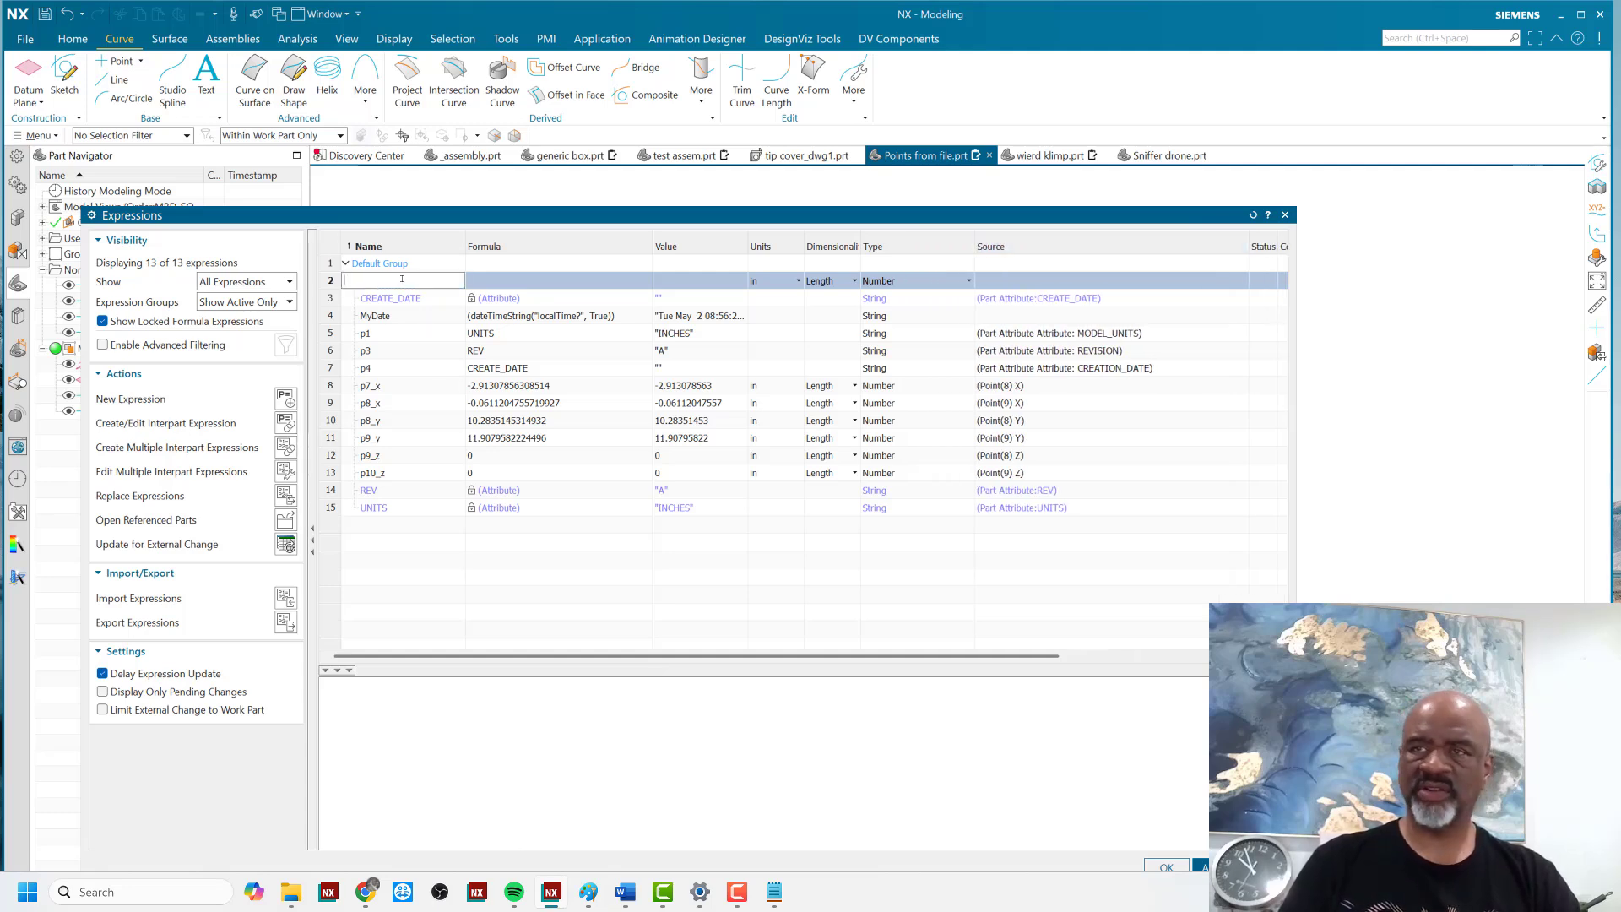
pyautogui.write('xx')
pyautogui.press('Return')
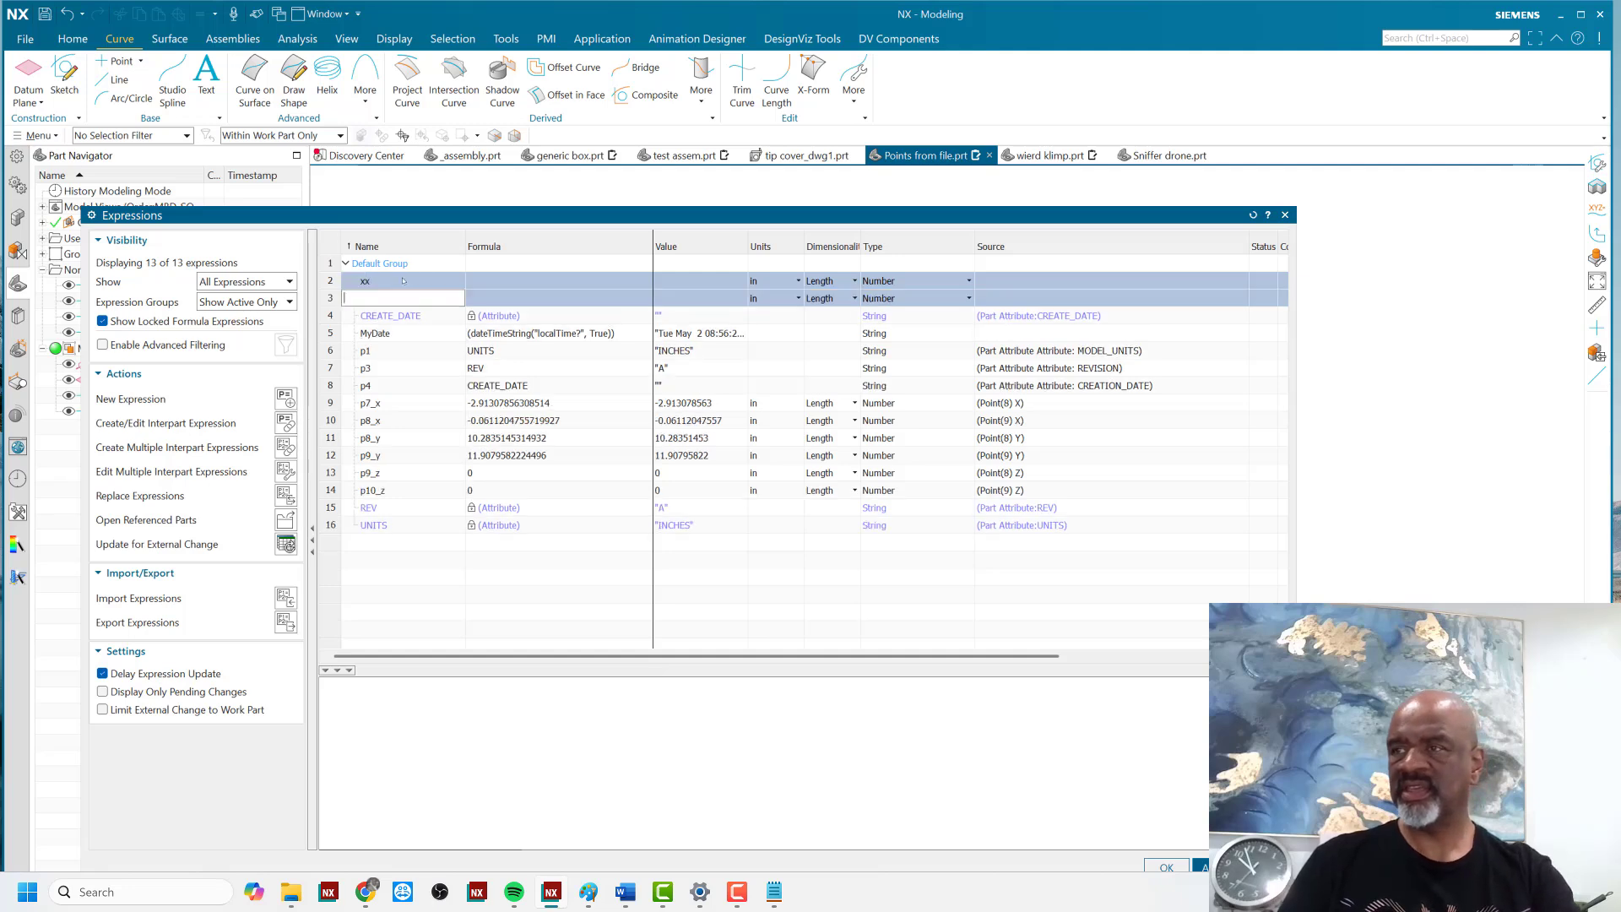
pyautogui.click(969, 281)
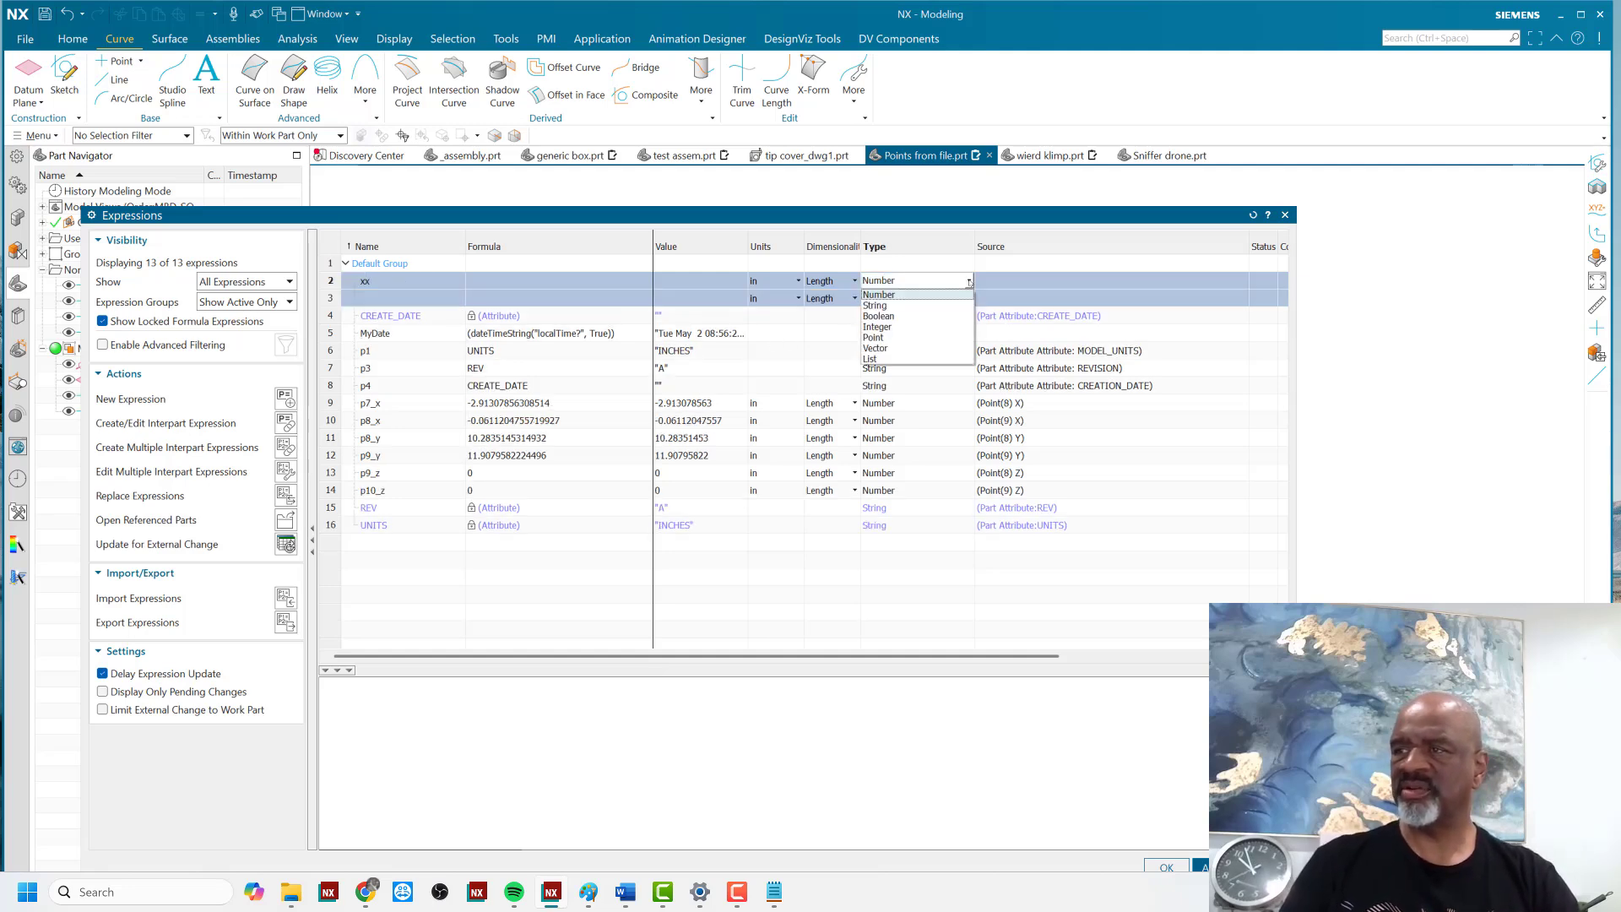
pyautogui.click(902, 339)
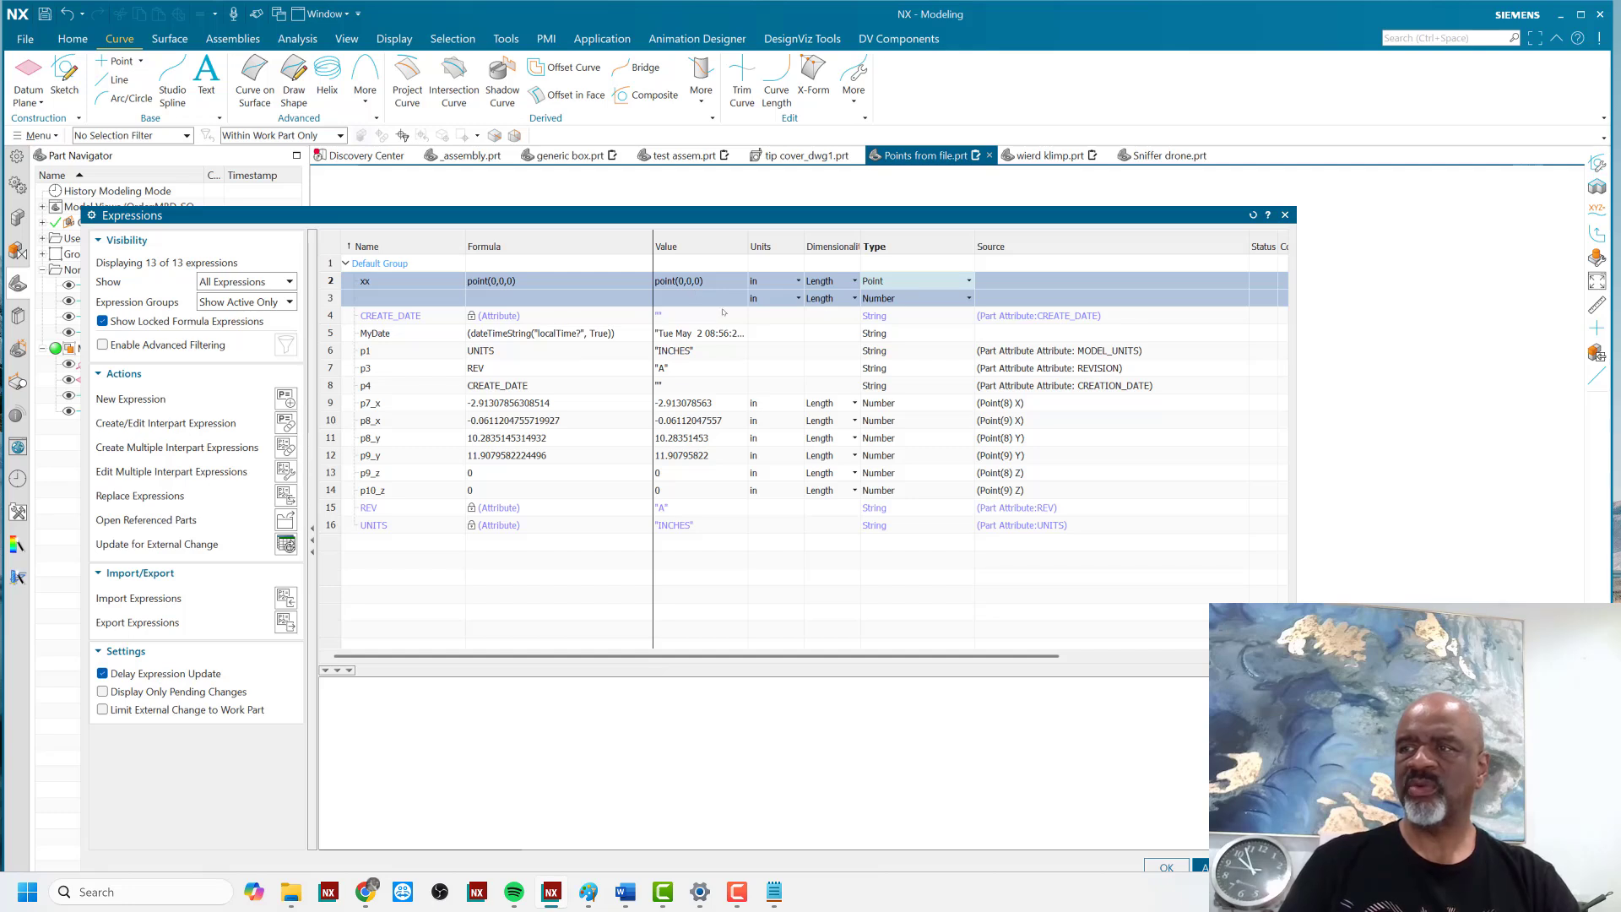
# - Change the xx formula's Z value so it reads point(0,0,2), then close the expressions
pyautogui.click(494, 281)
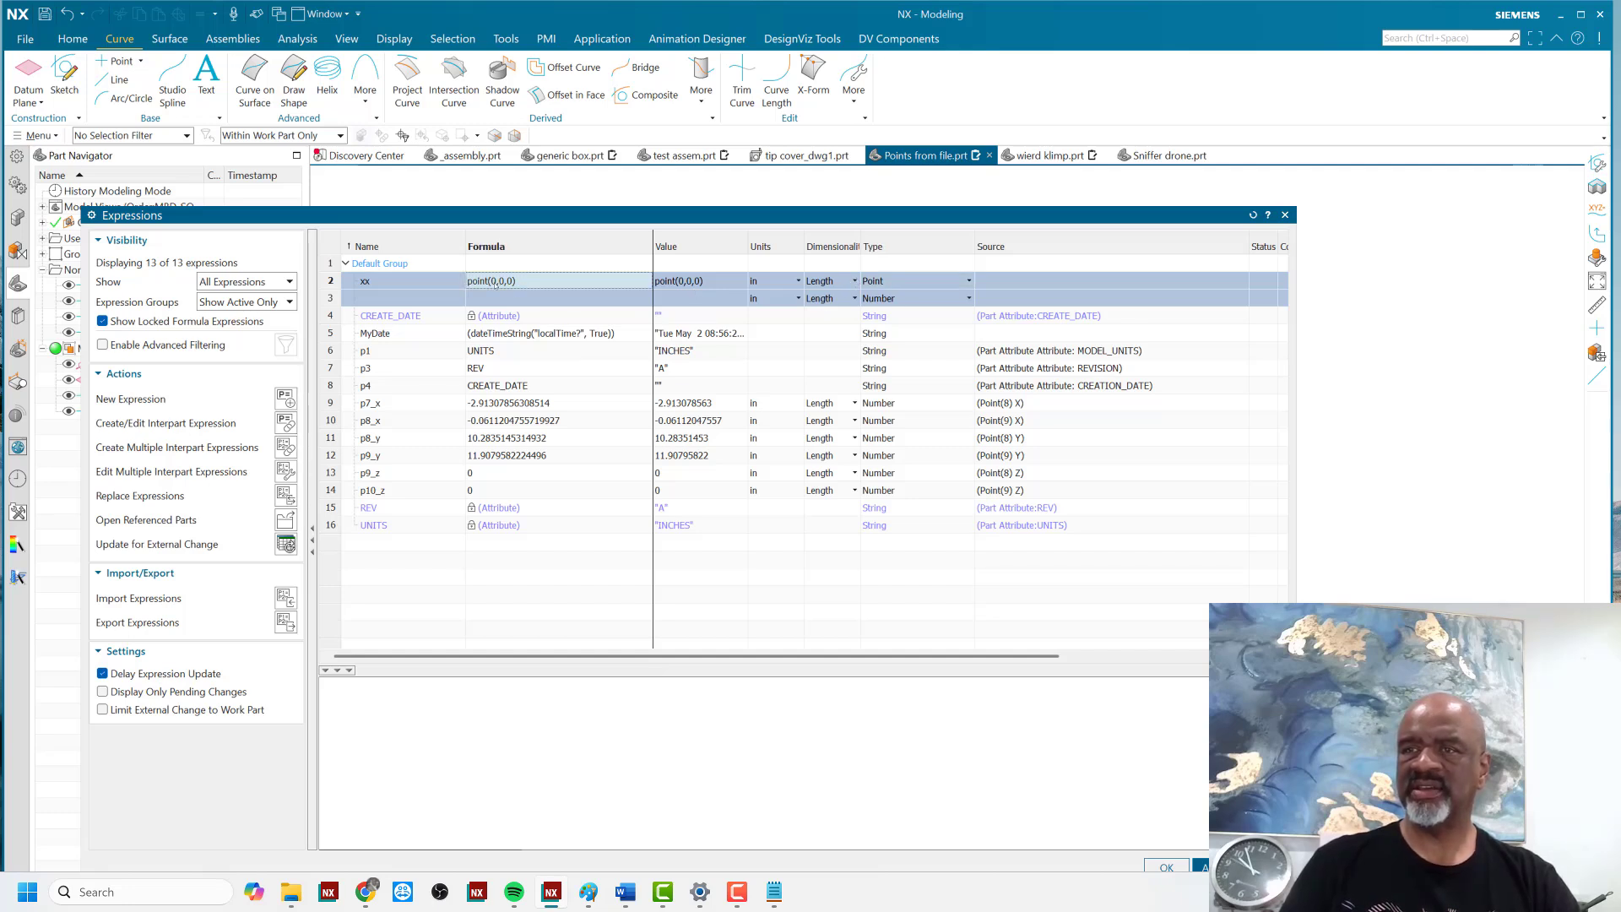
pyautogui.click(496, 282)
pyautogui.click(497, 280)
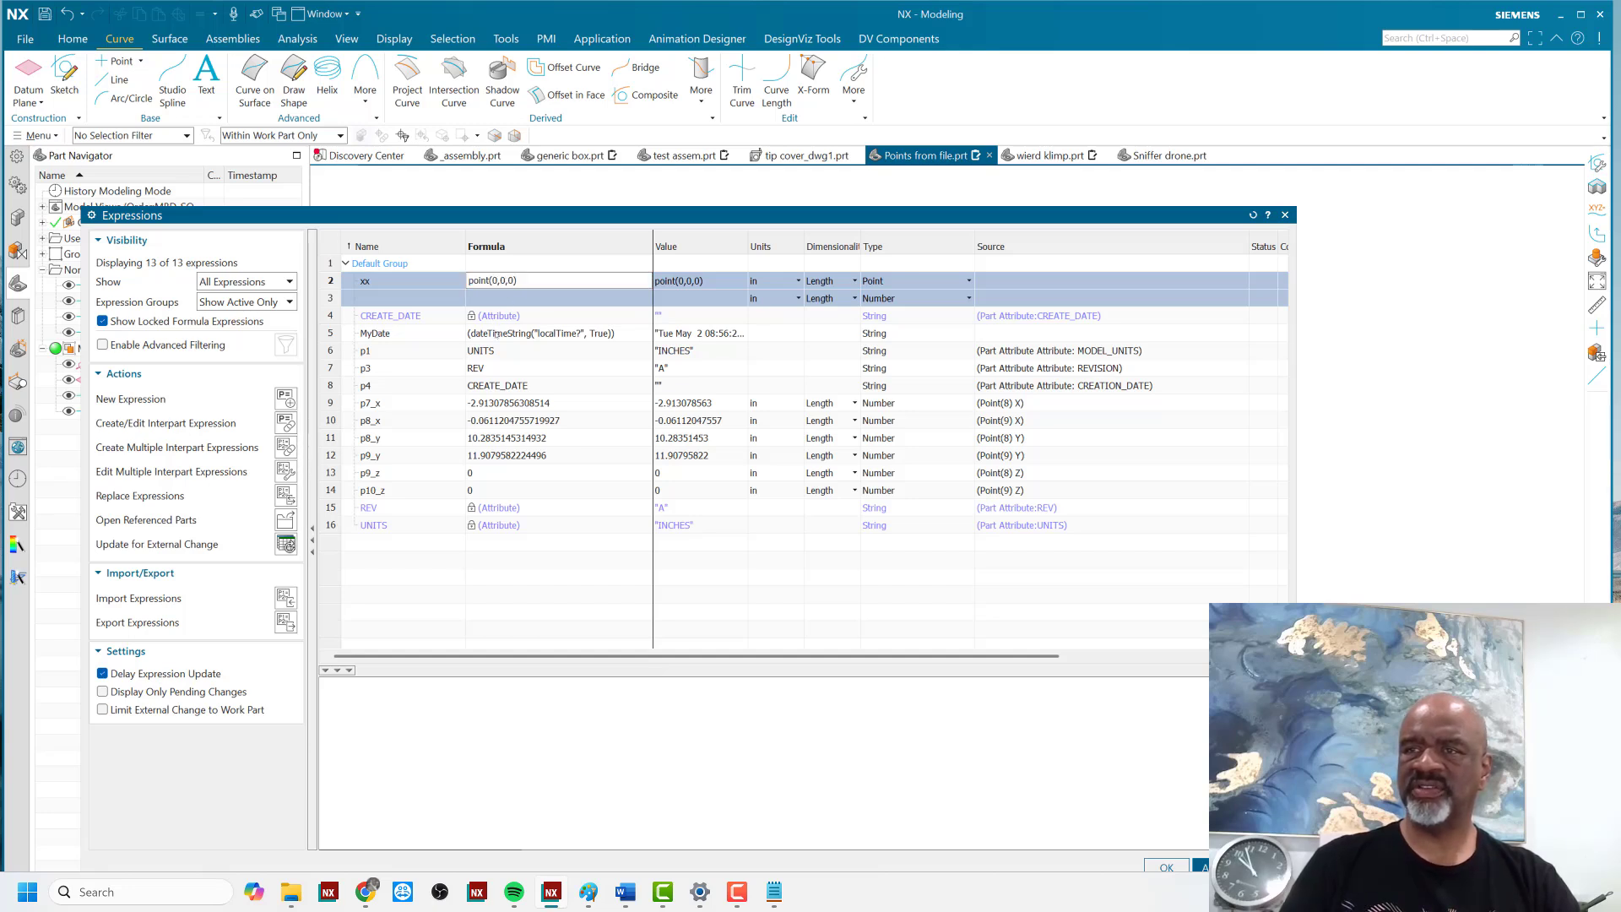
pyautogui.doubleClick(512, 279)
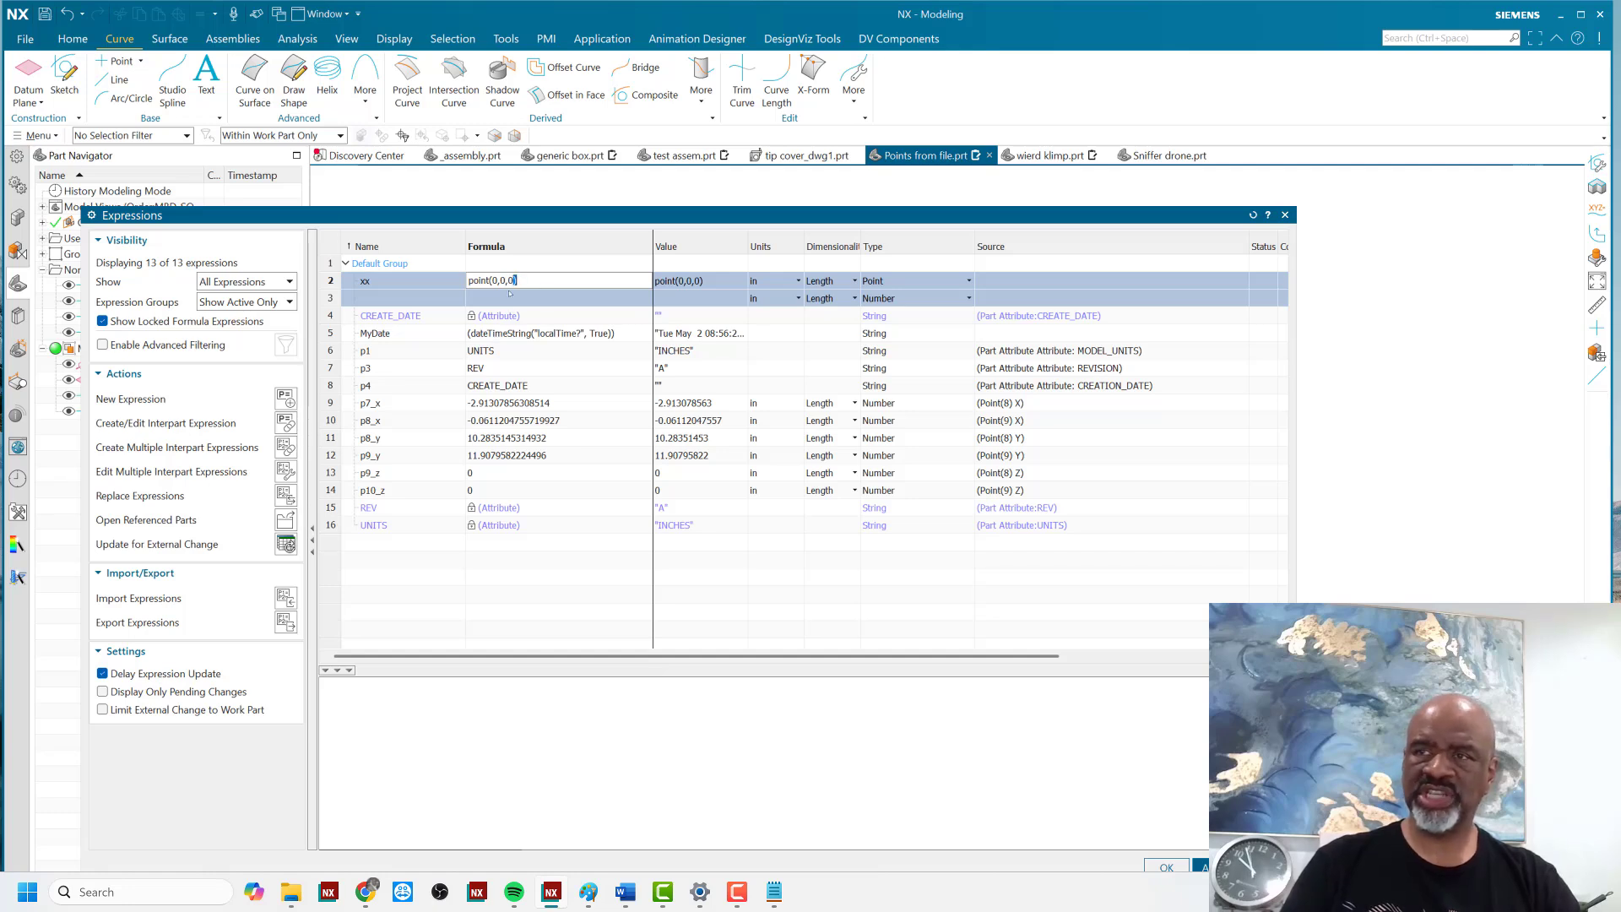
pyautogui.click(514, 280)
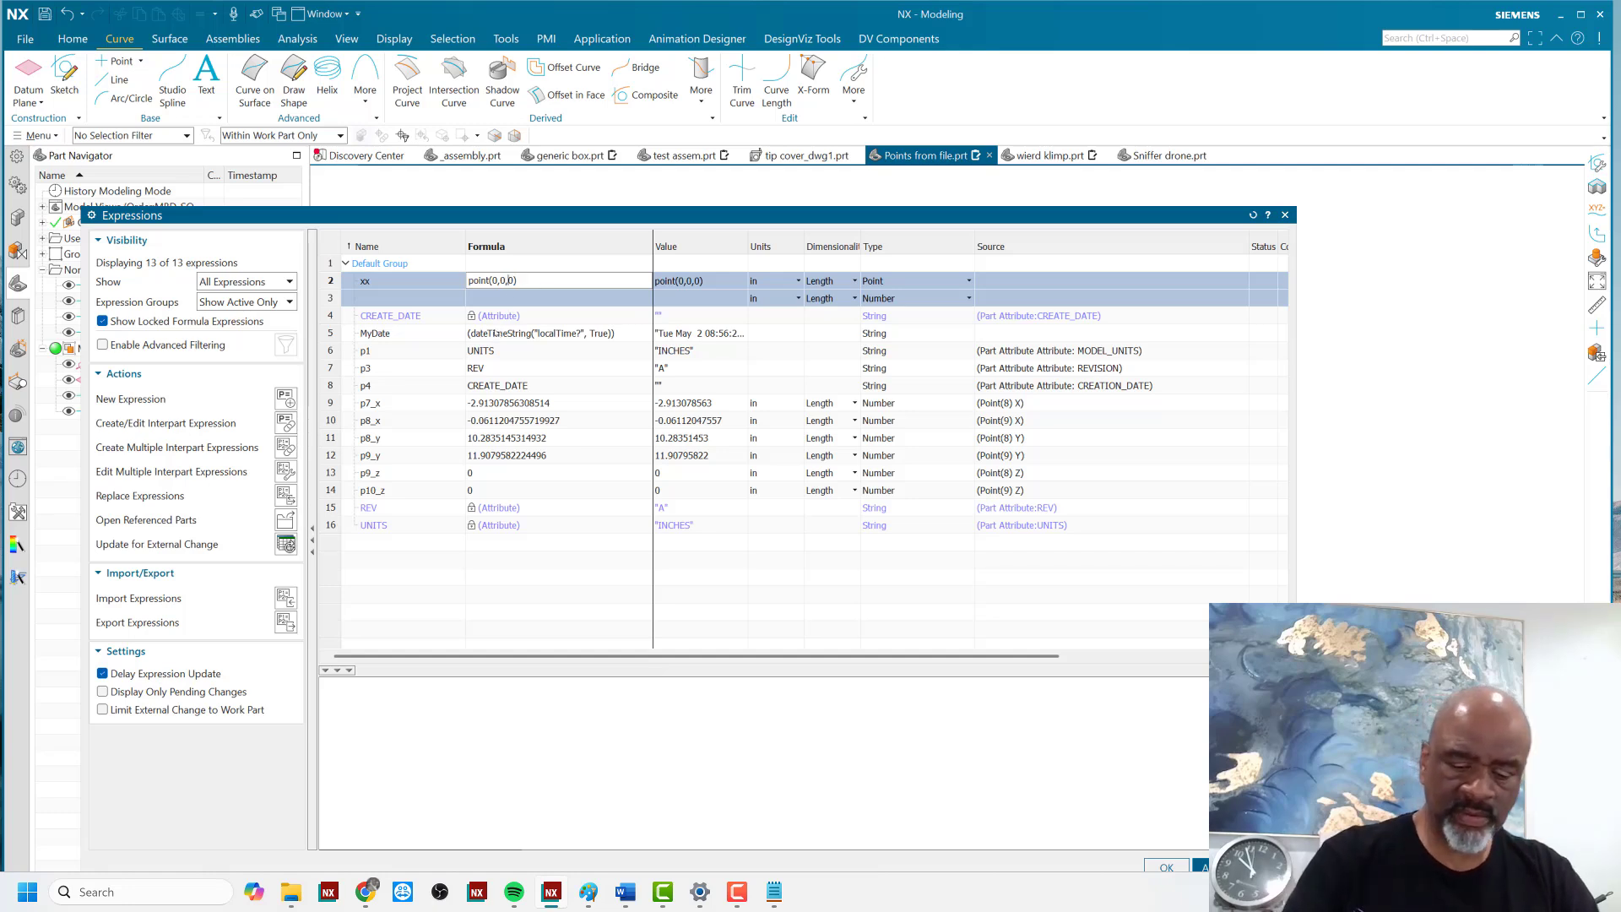
pyautogui.press('BackSpace')
pyautogui.write('2')
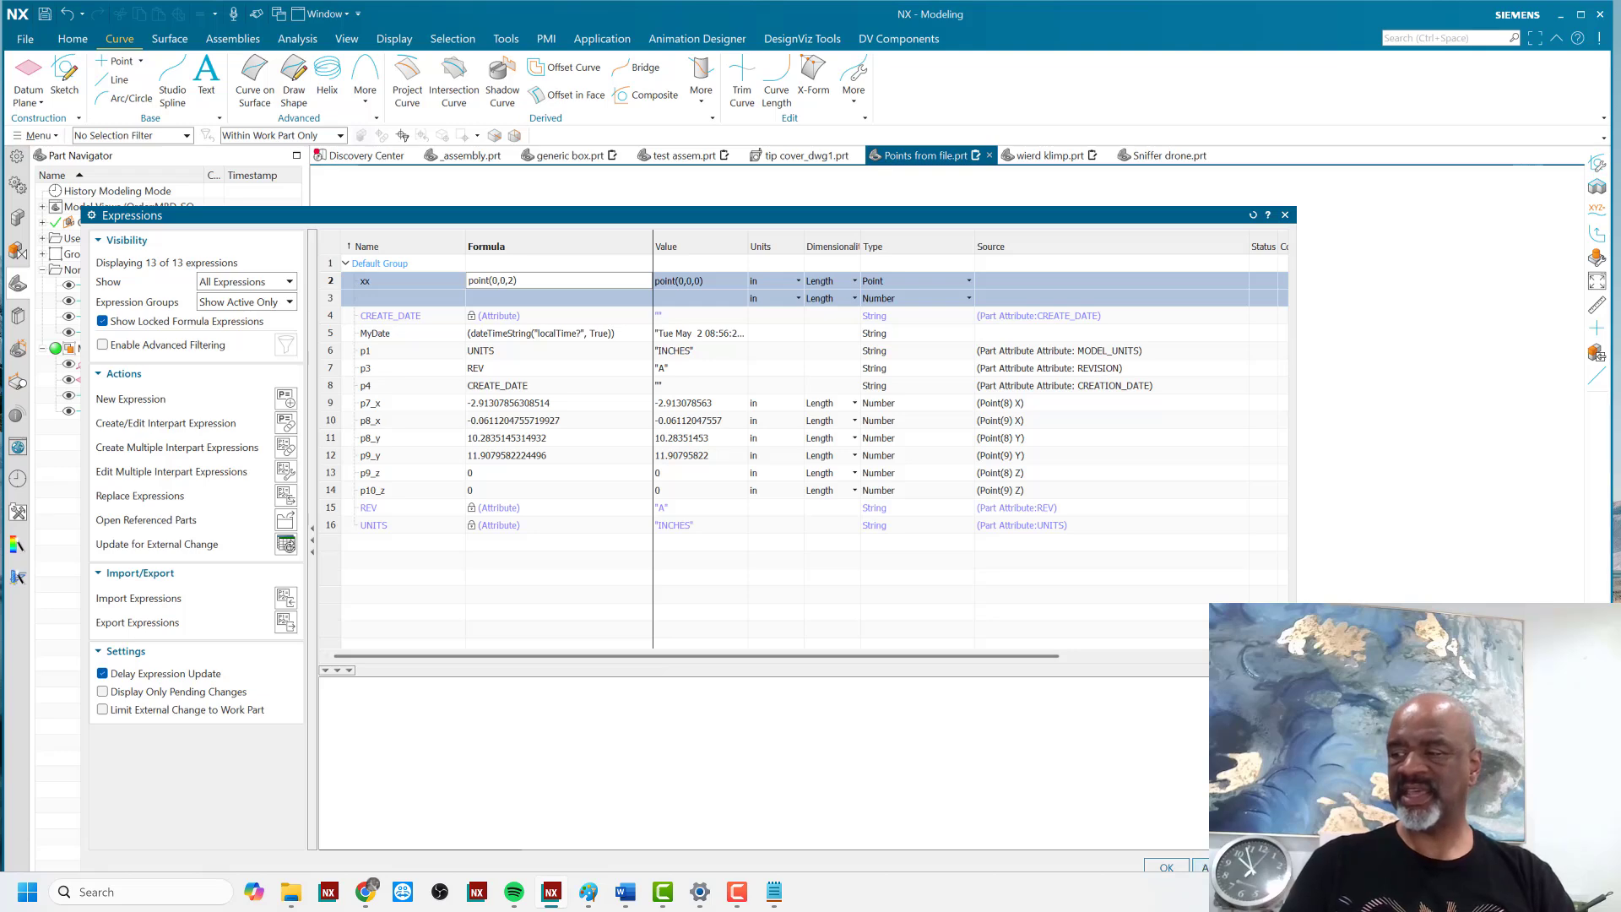
pyautogui.press('Return')
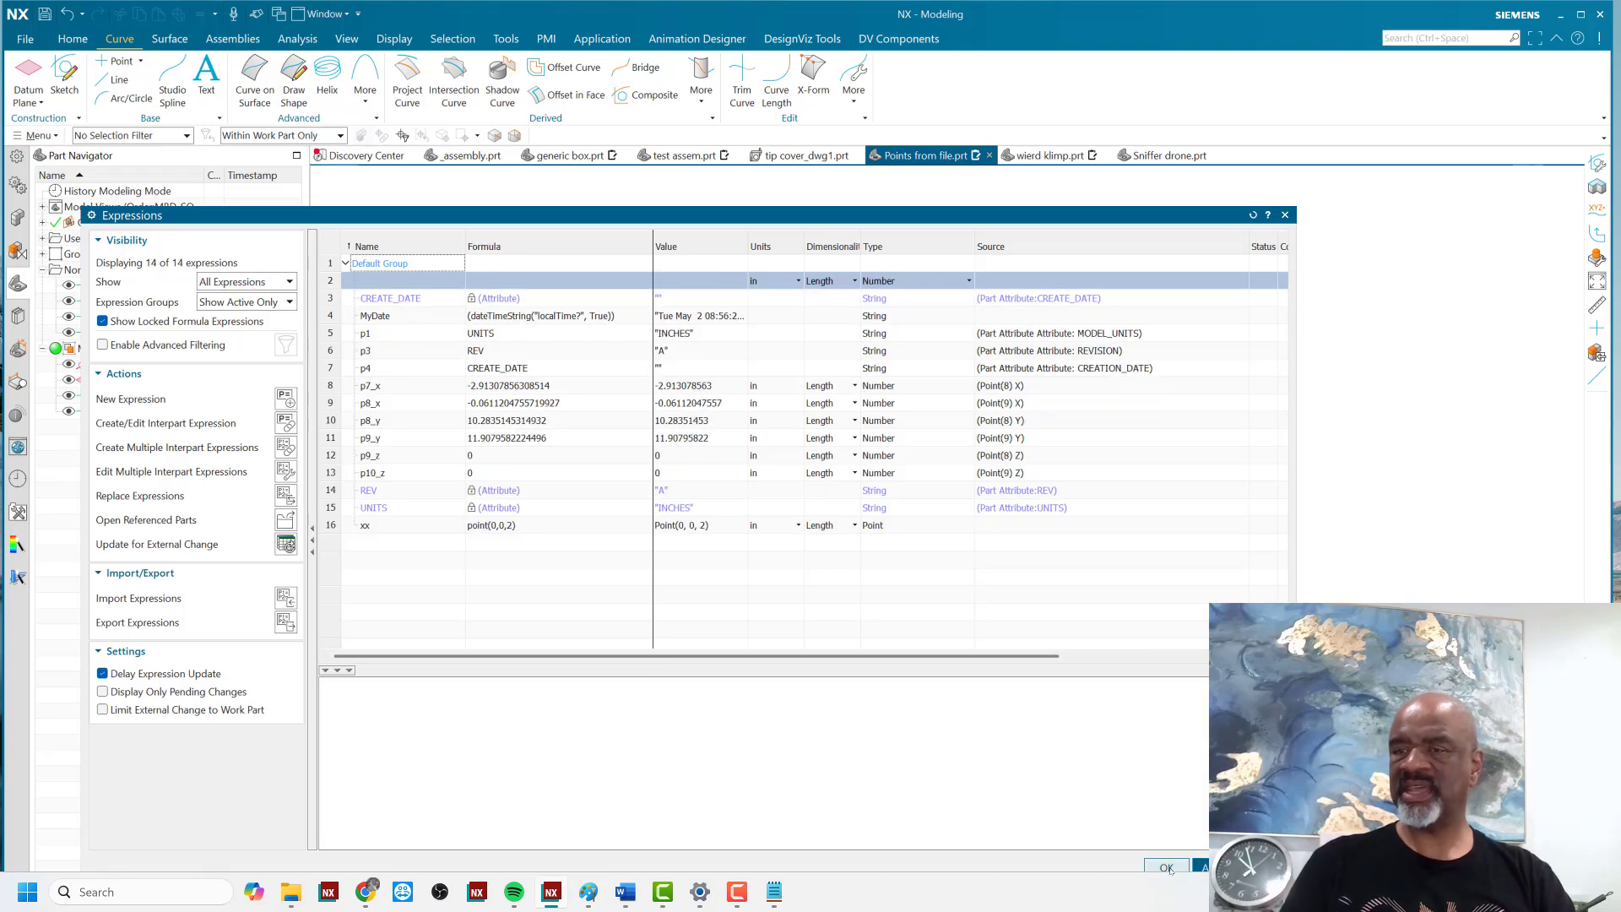
pyautogui.middleClick(357, 266)
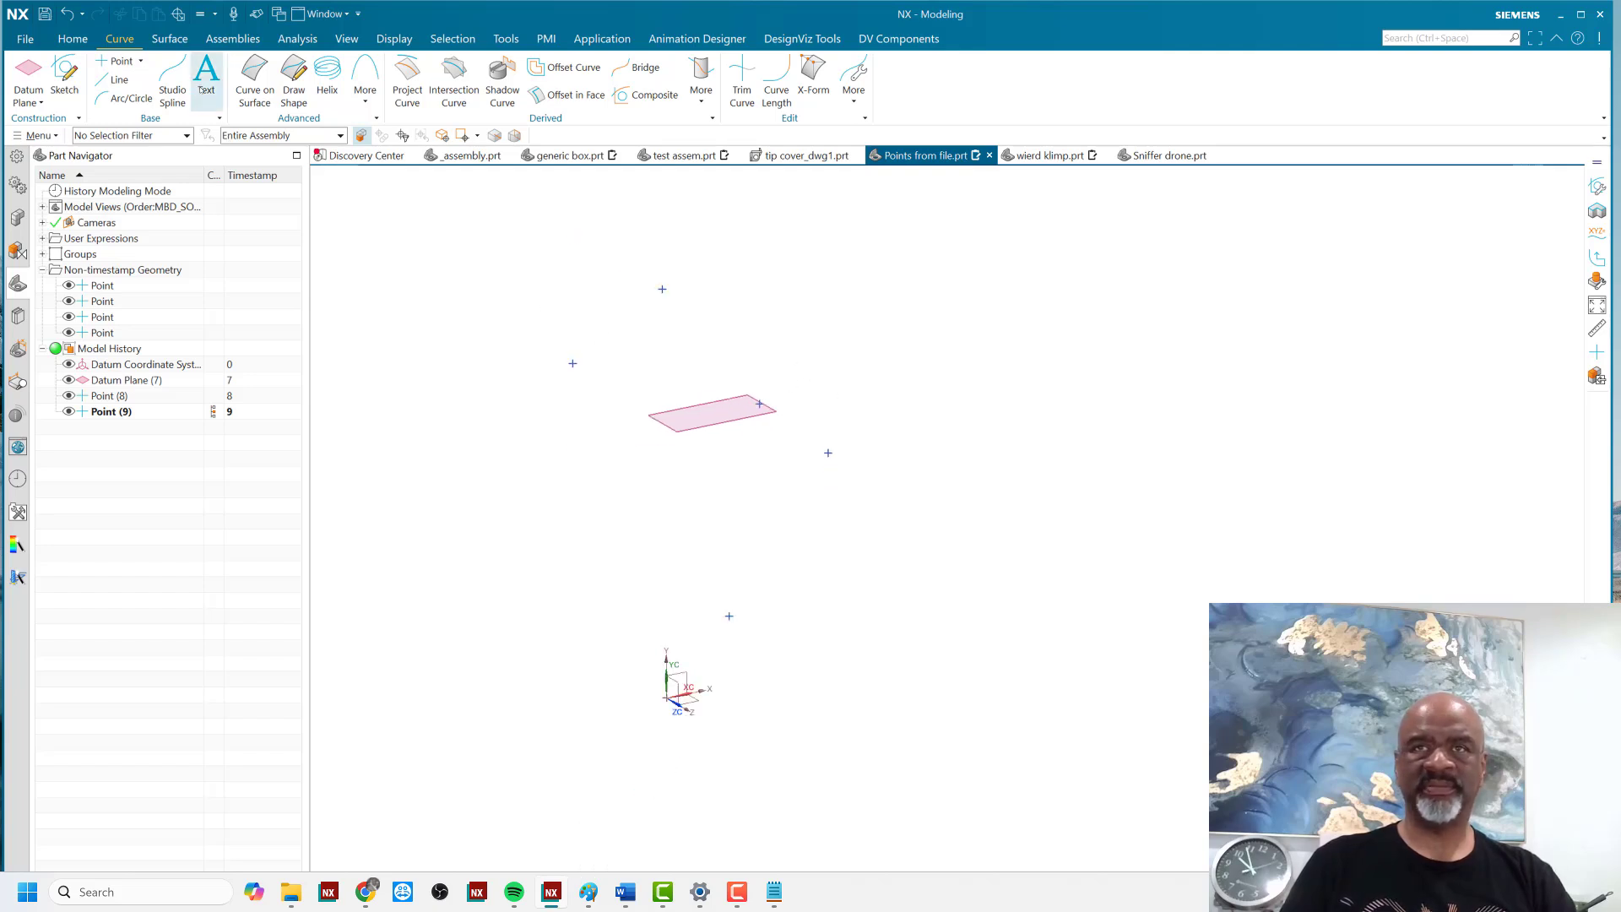
# - Create a point By Expression from xx Point(0,0,2)
pyautogui.click(117, 63)
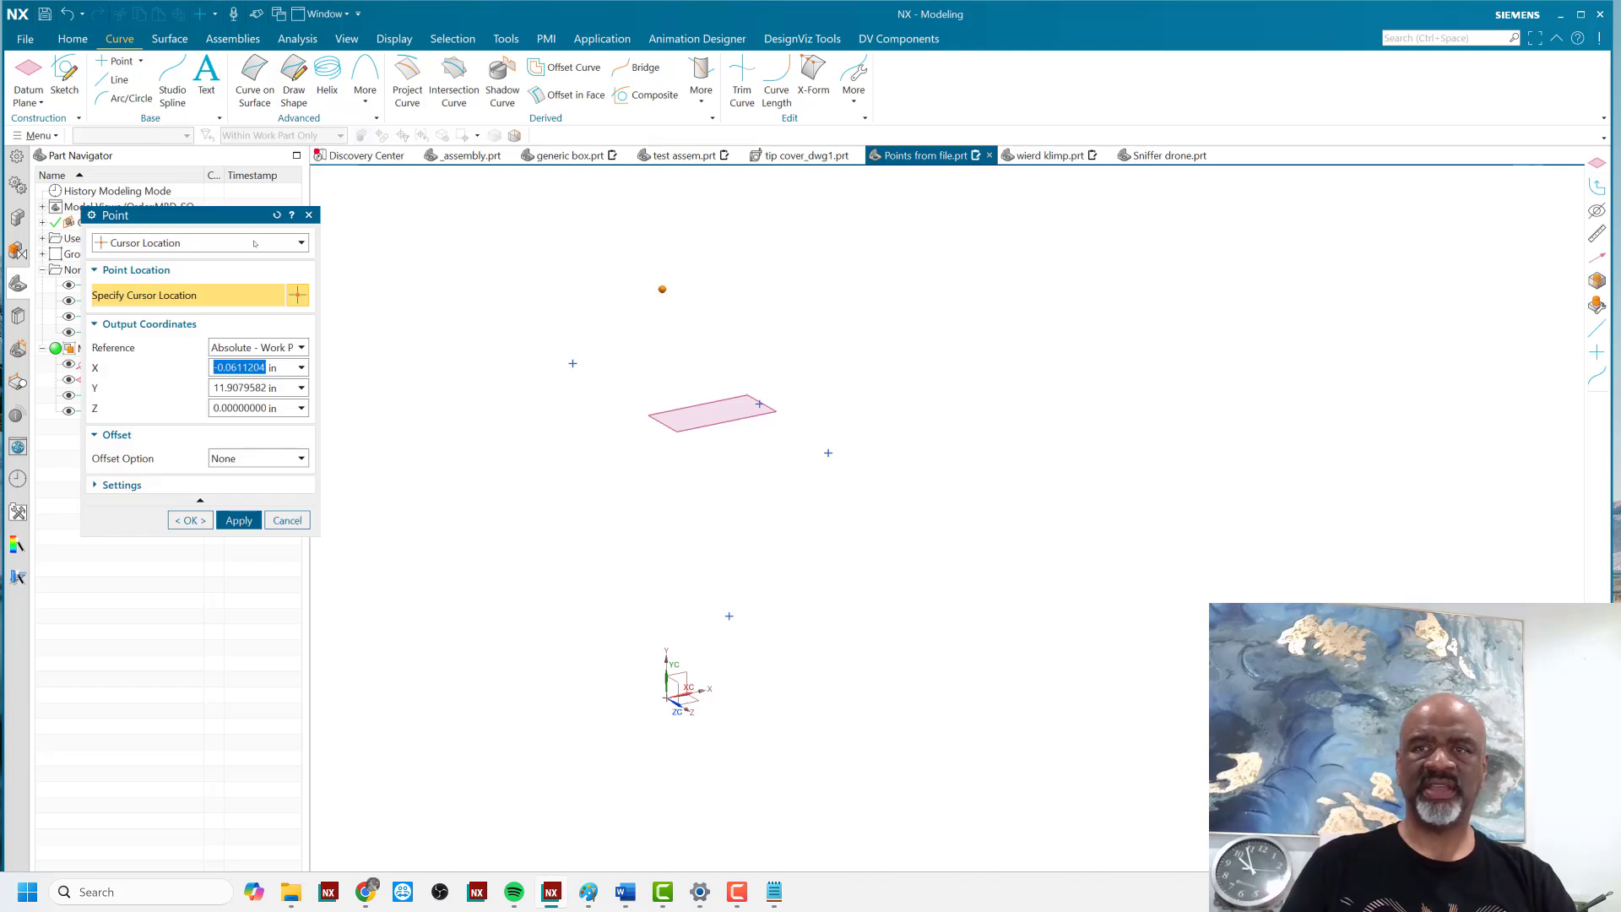
pyautogui.click(254, 244)
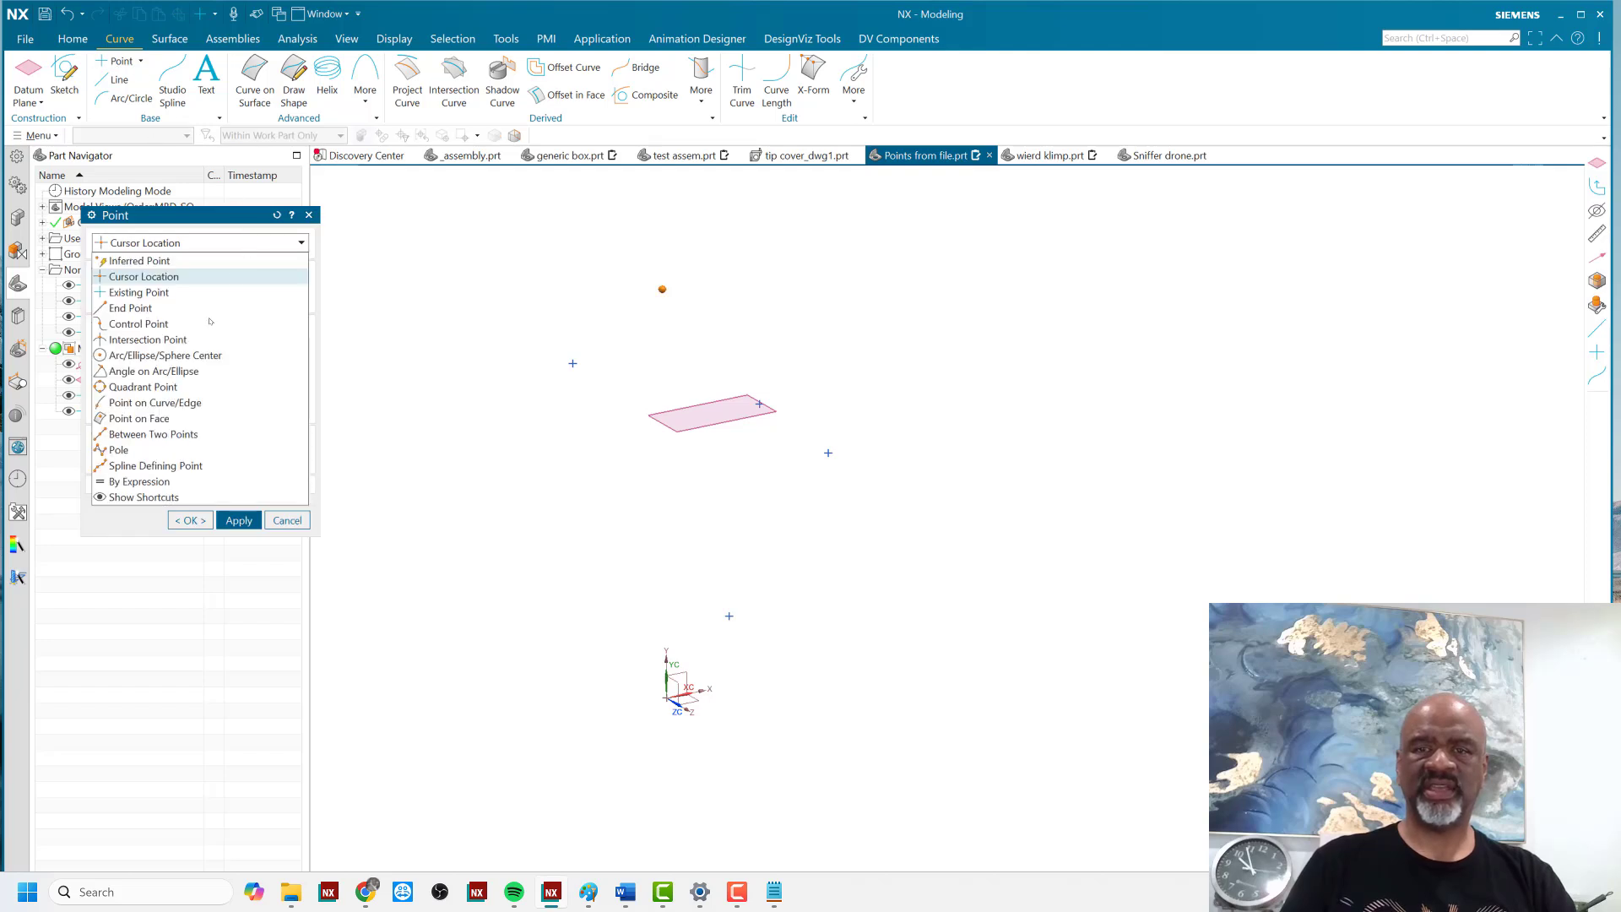
pyautogui.click(140, 483)
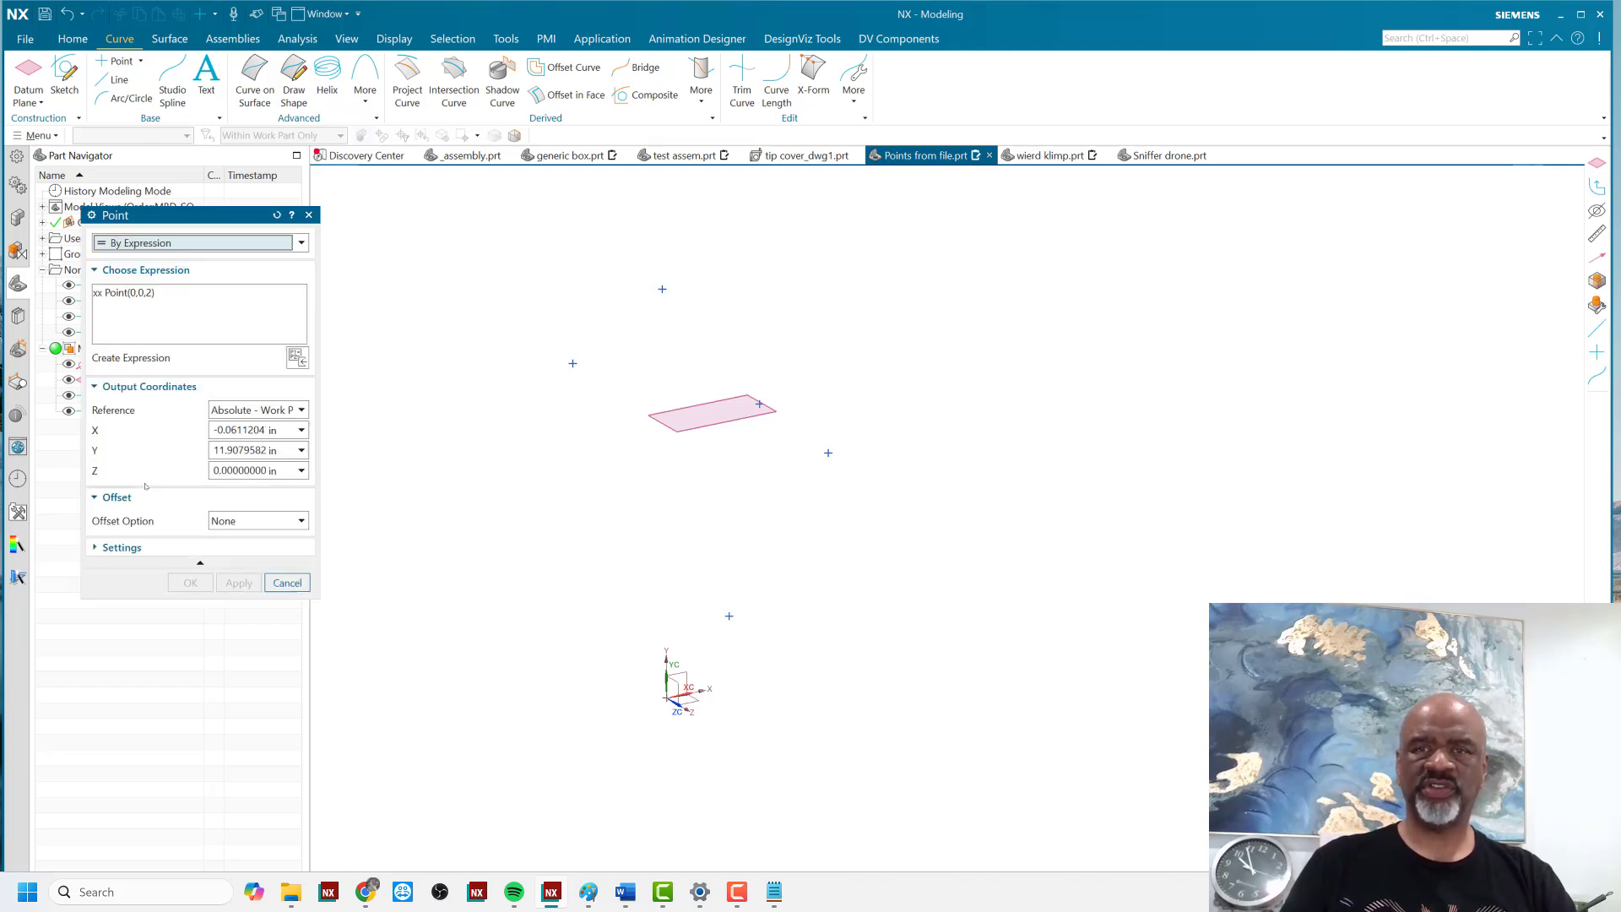
pyautogui.click(137, 294)
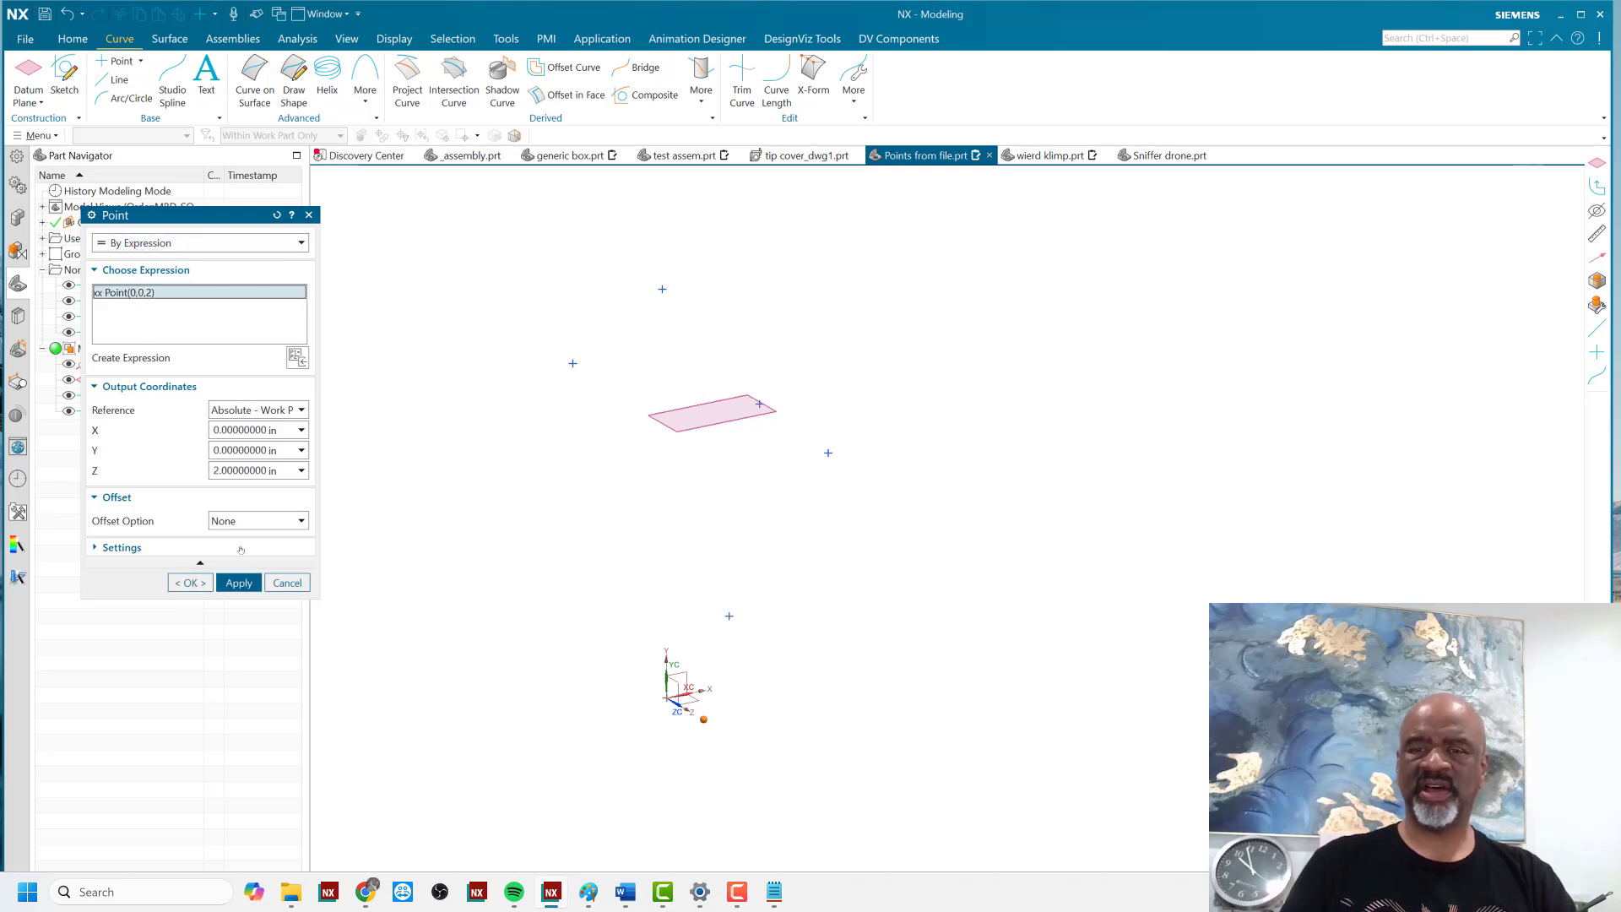
pyautogui.click(190, 583)
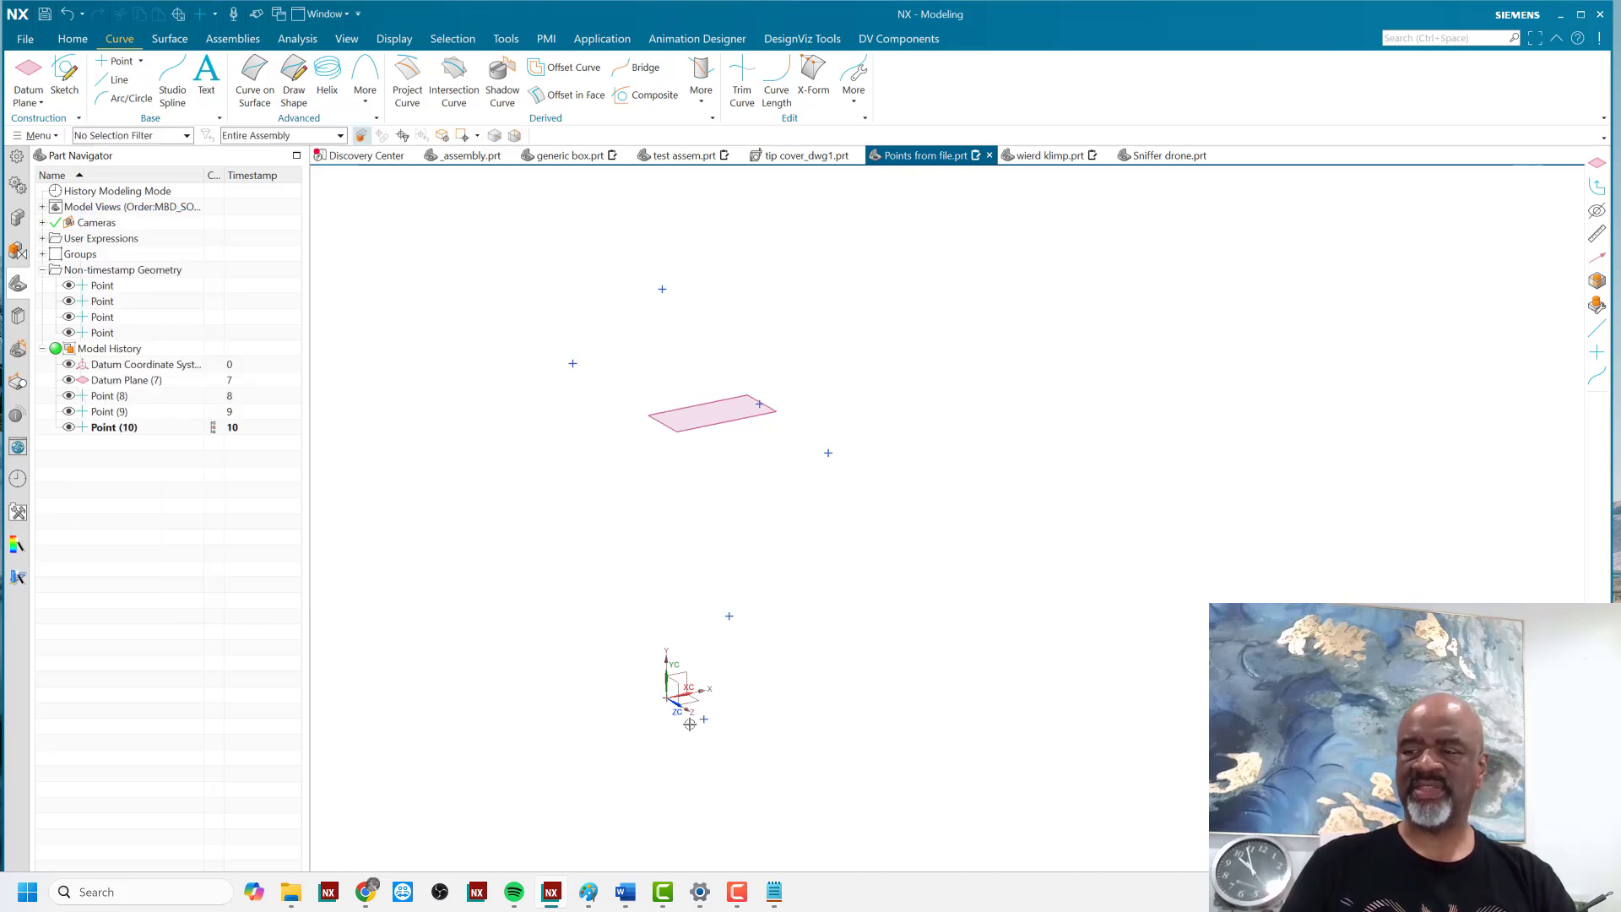
# - Reopen the new point's definition to check it, then cancel without changes
pyautogui.scroll(4, 688, 731)
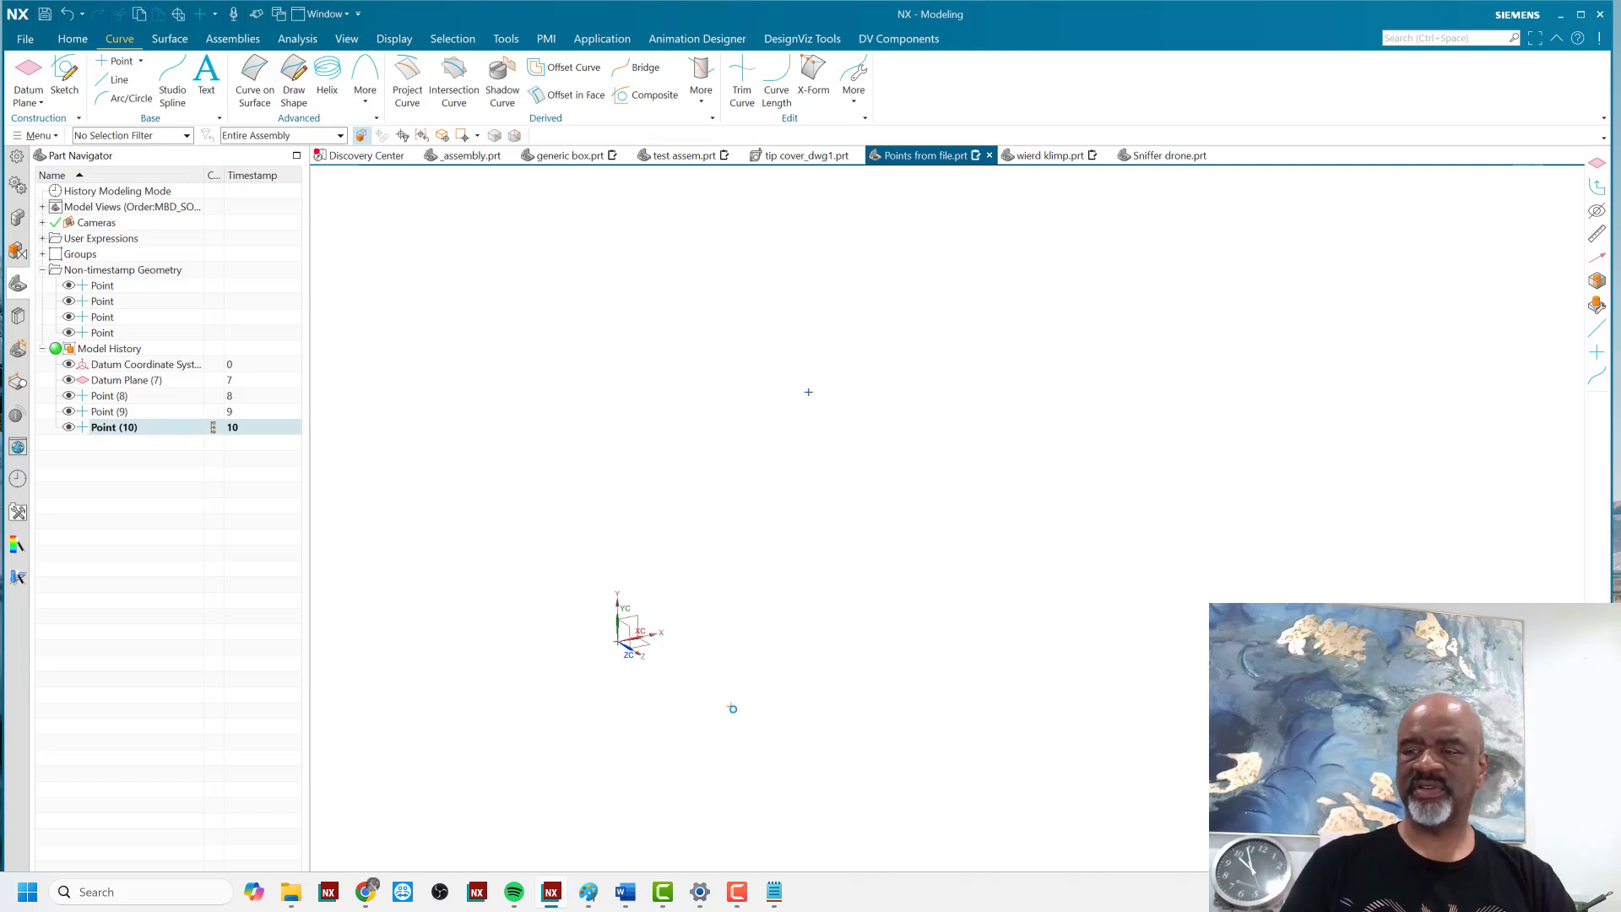
pyautogui.doubleClick(732, 708)
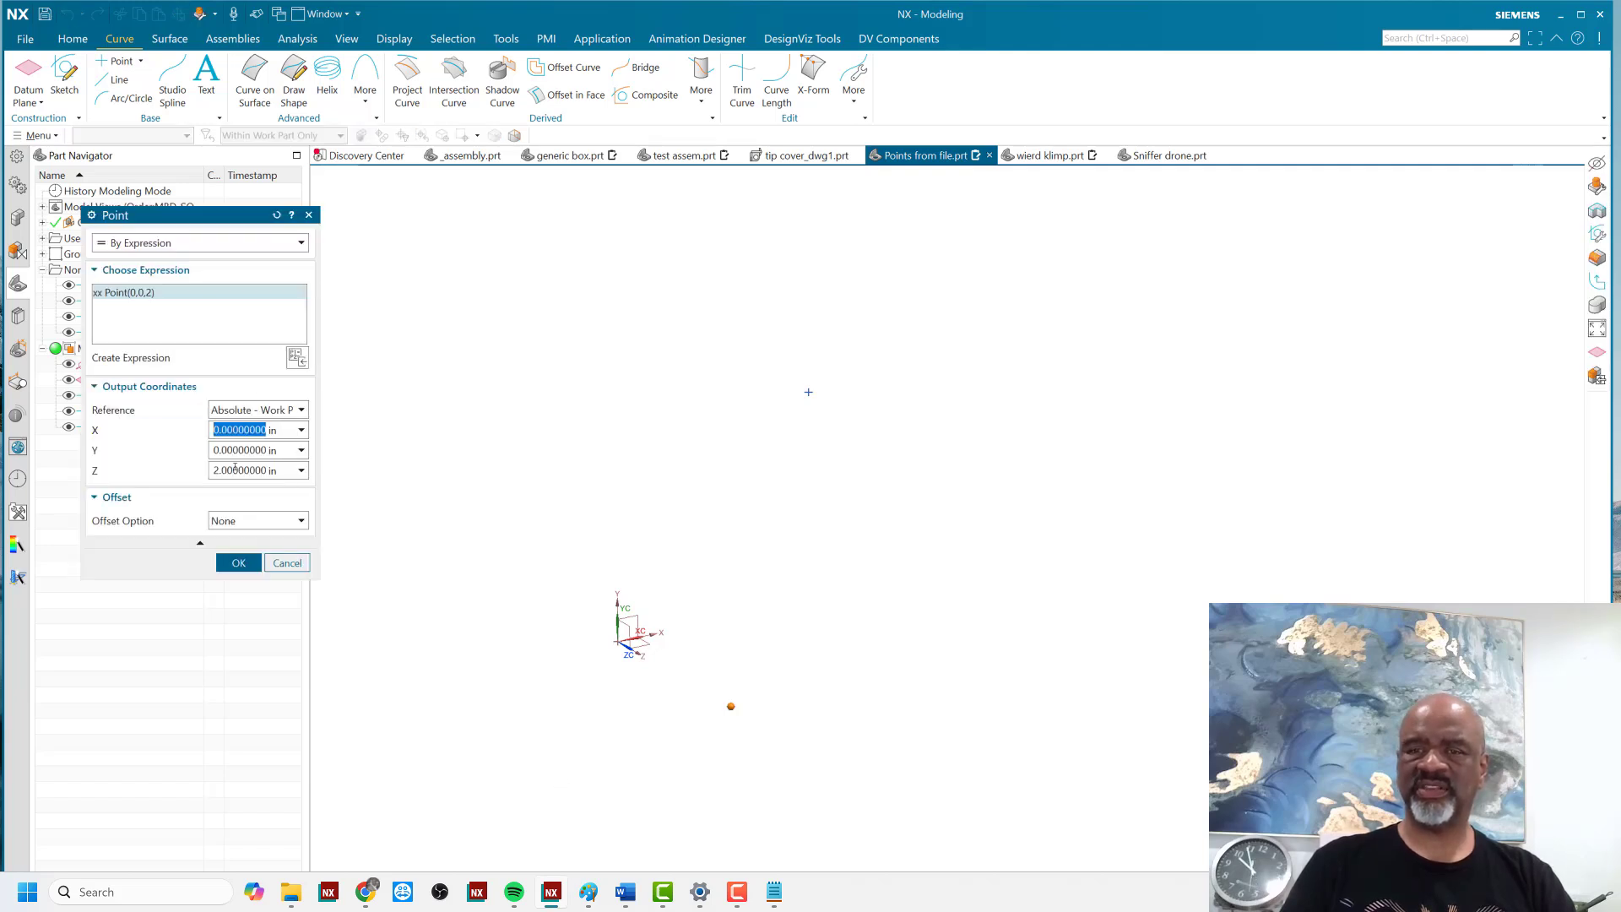
pyautogui.click(287, 564)
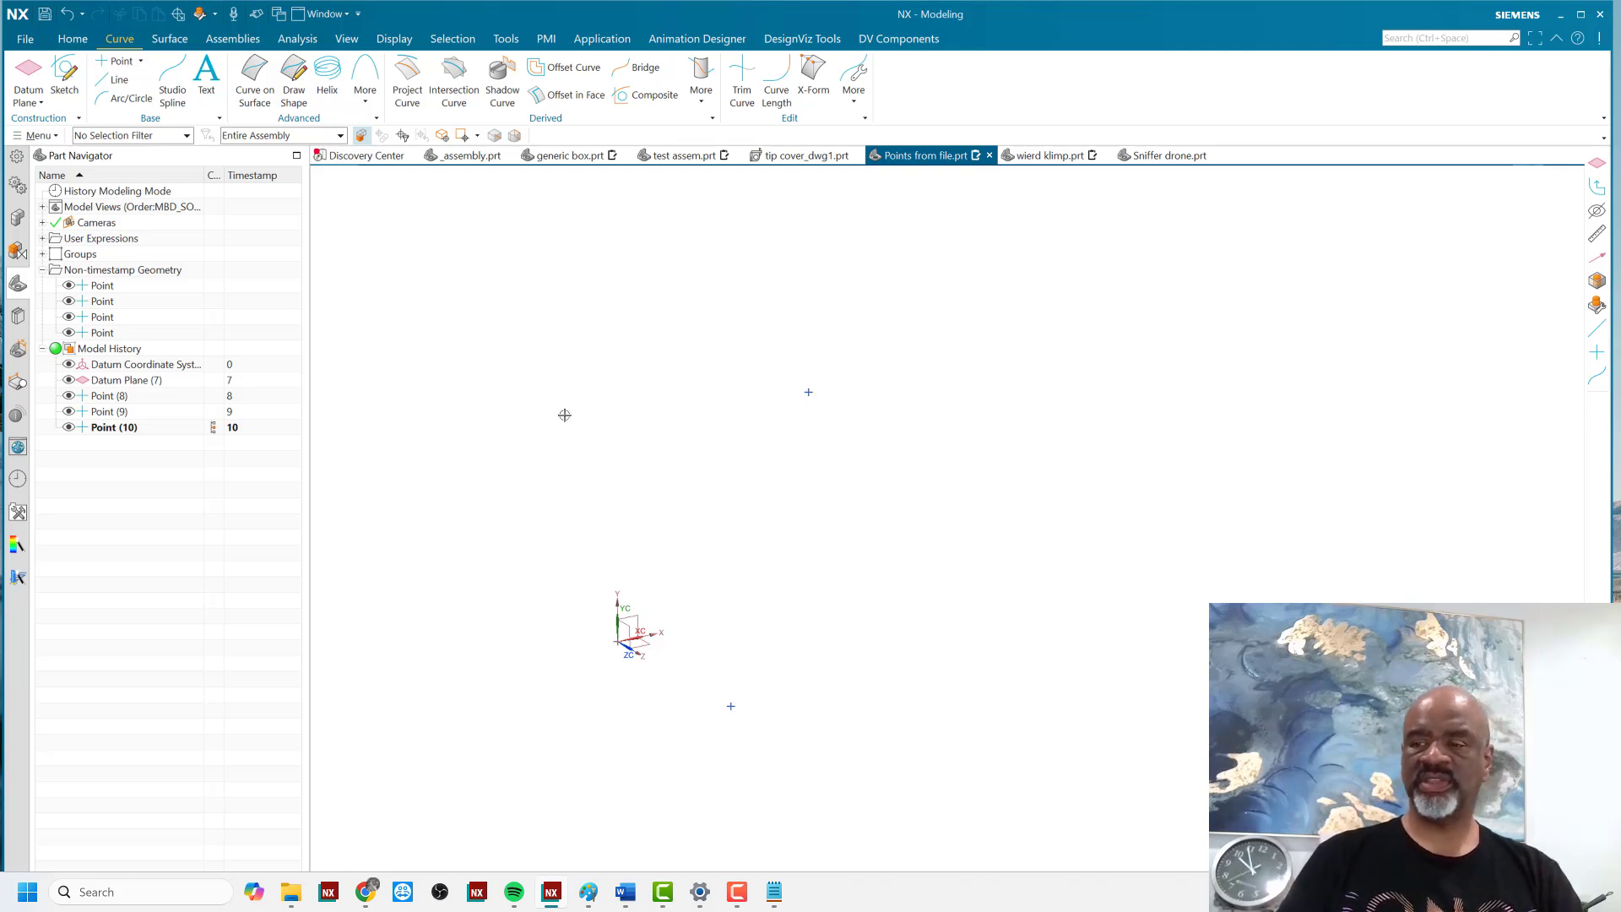
# - Replace the Z value 2 with 8 in the xx formula, then rotate the view
pyautogui.hotkey('ctrl', 'e')
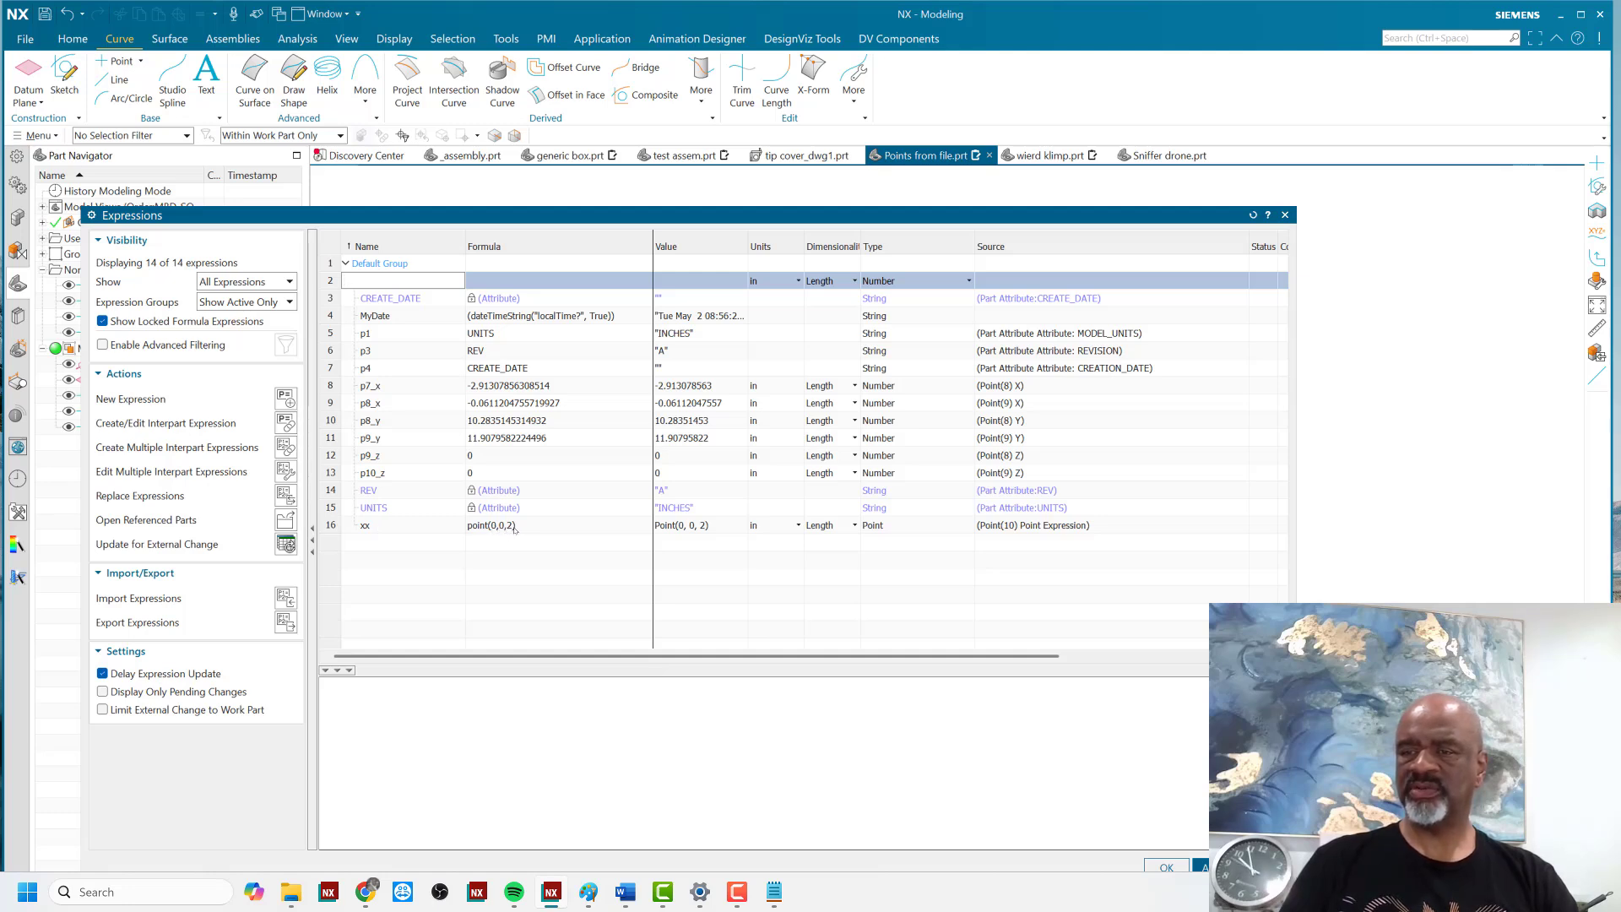
pyautogui.click(513, 527)
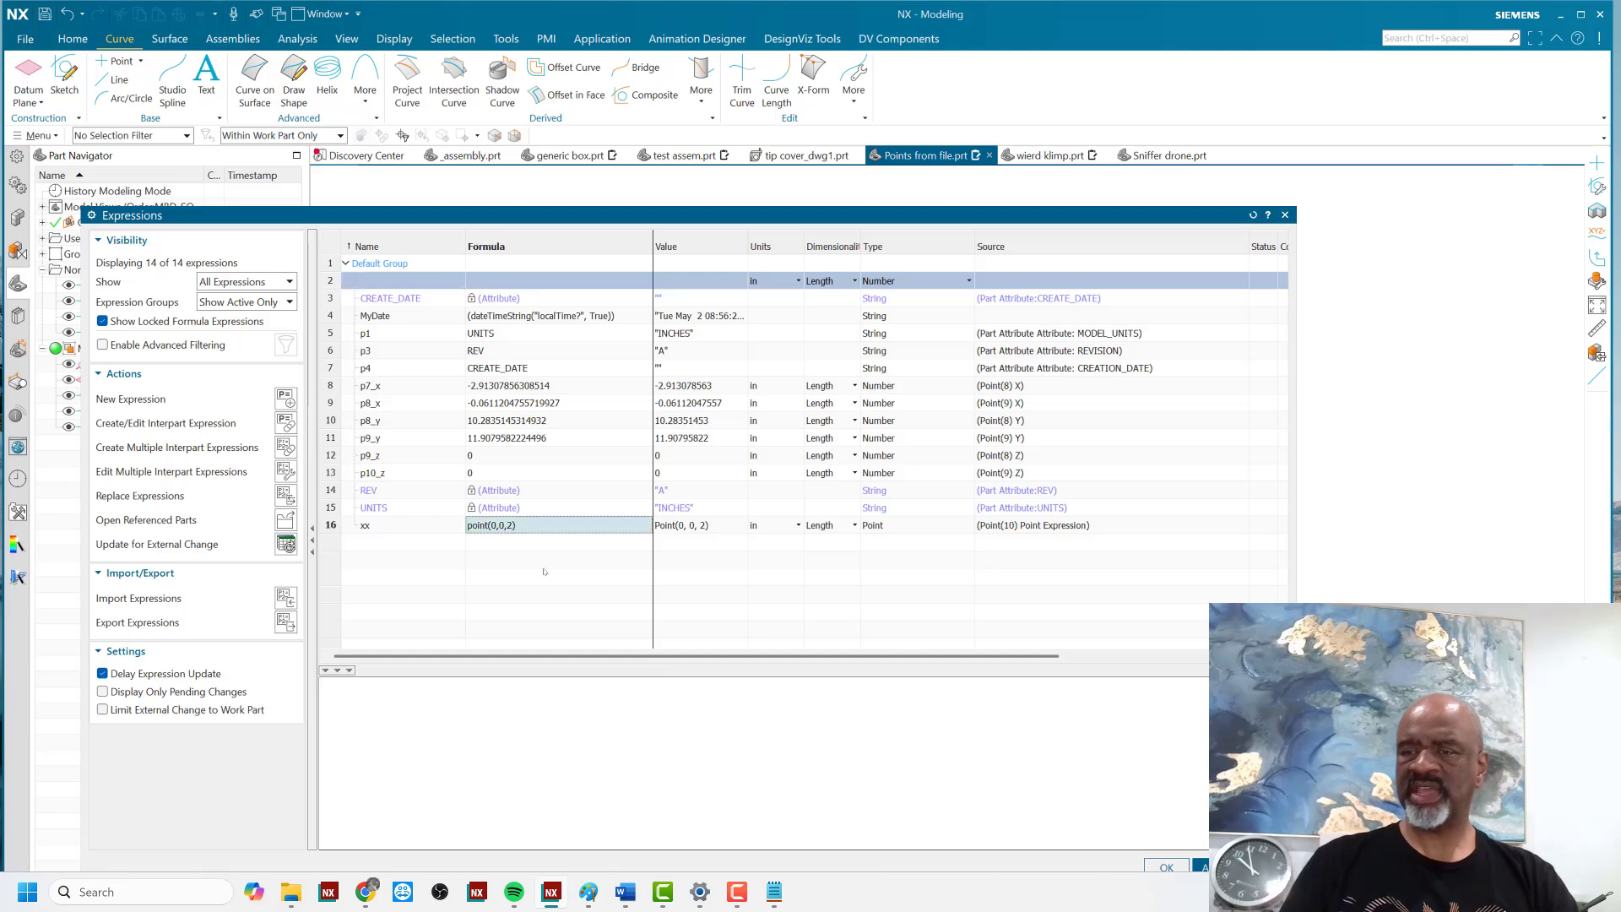
pyautogui.click(509, 525)
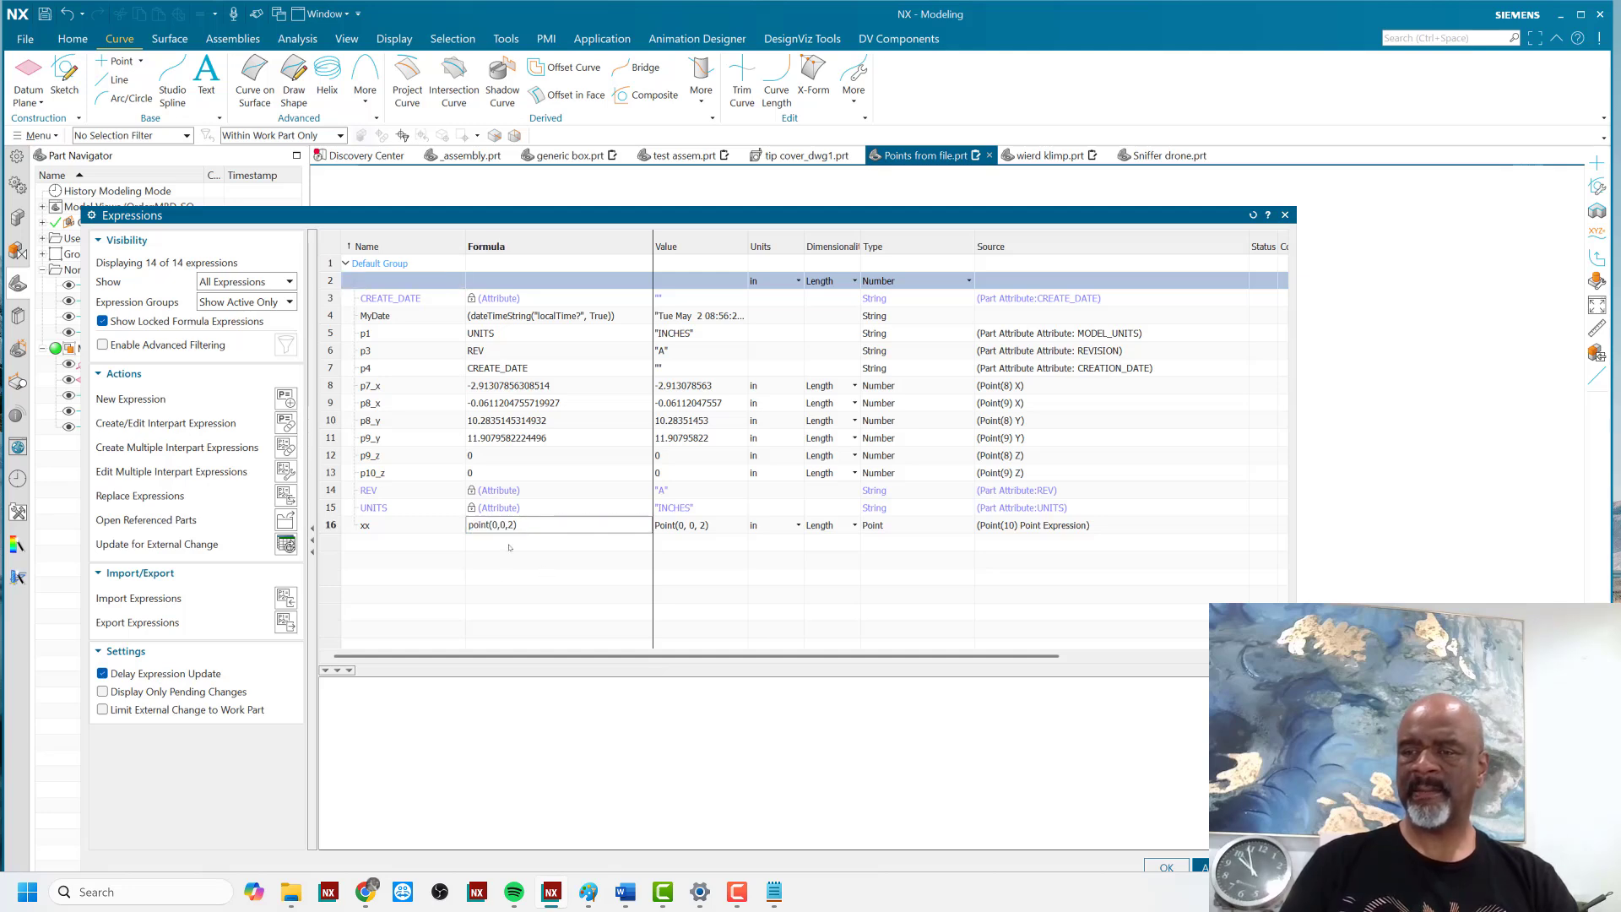
pyautogui.press('BackSpace')
pyautogui.write('8')
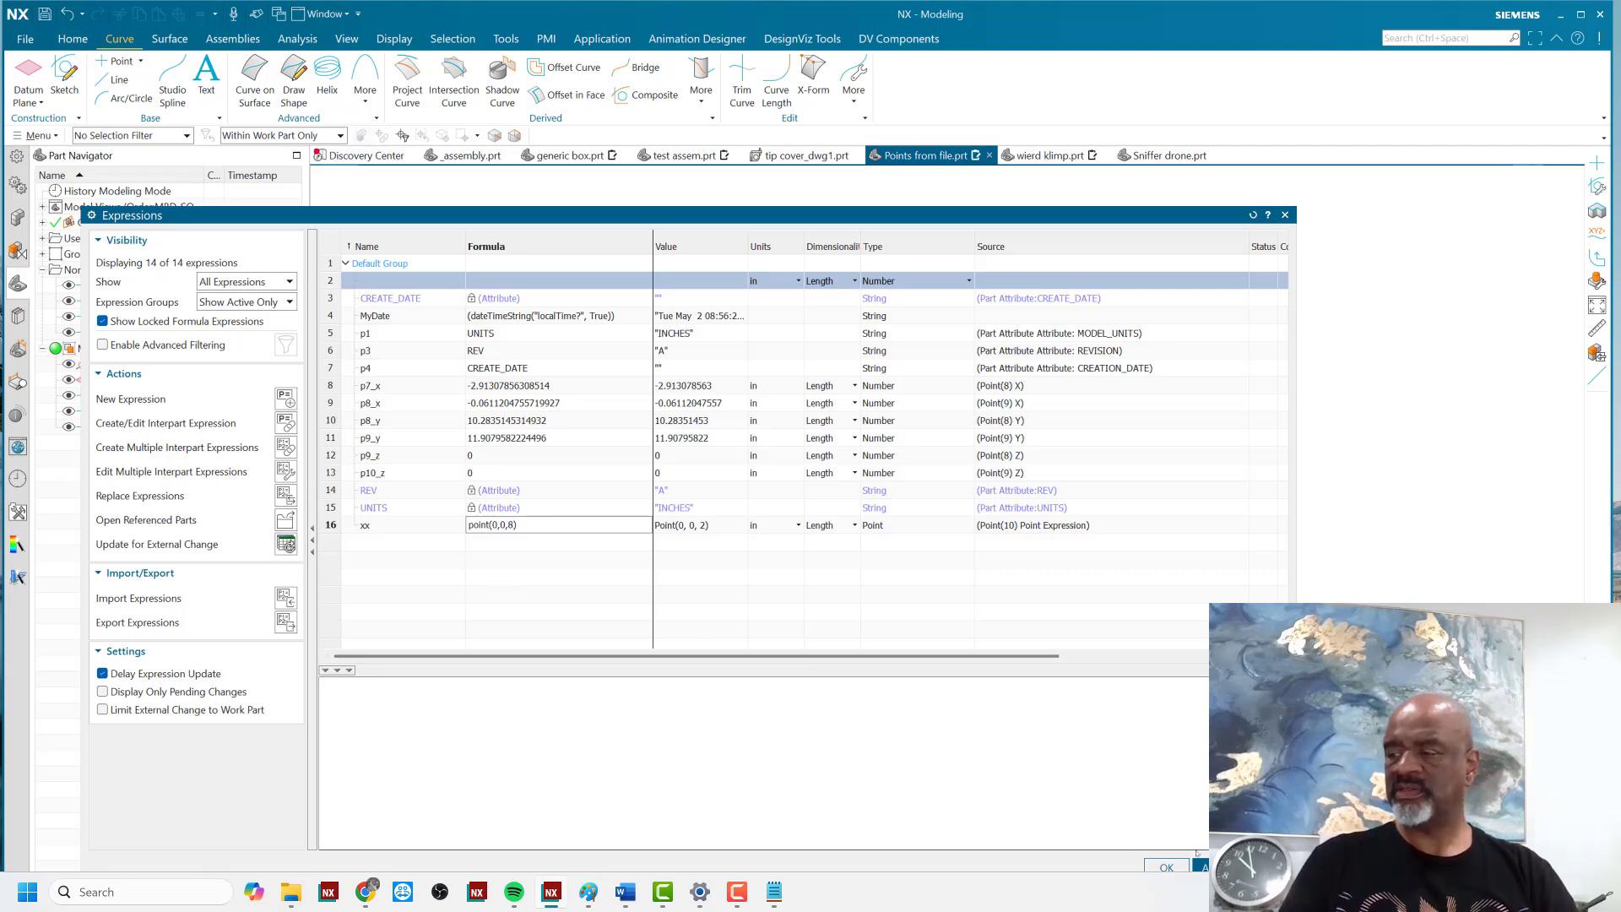
pyautogui.click(1200, 865)
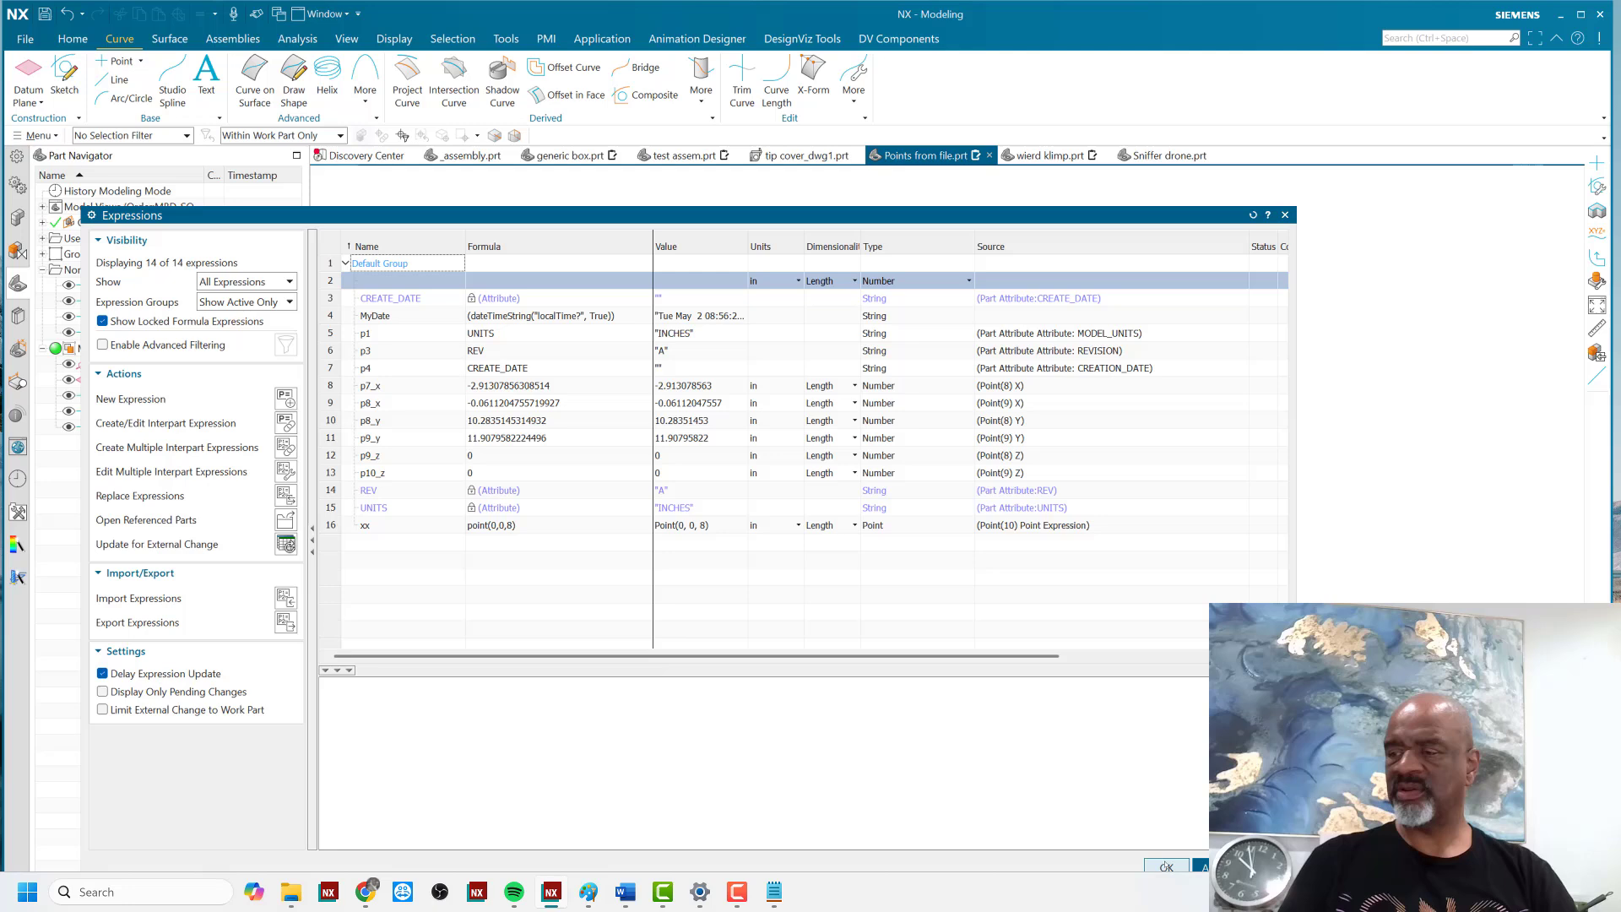
pyautogui.click(1163, 863)
pyautogui.moveTo(763, 514); pyautogui.dragTo(757, 640, button='middle')
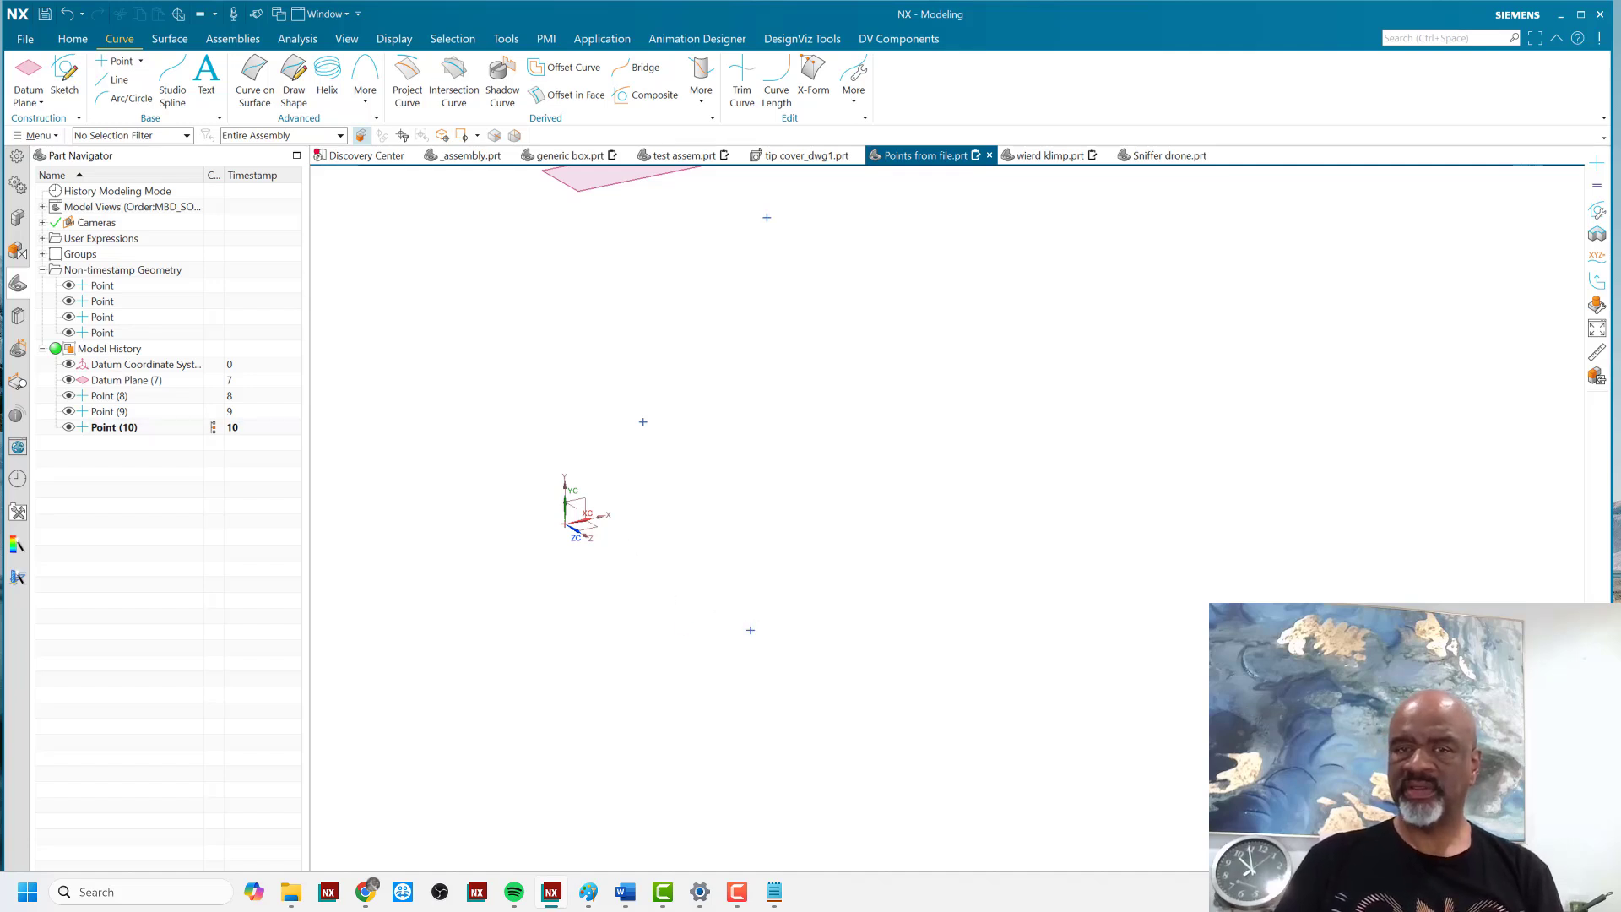
# - Edit Point (10) to set X to 2 while Z stays at 8
pyautogui.click(140, 429)
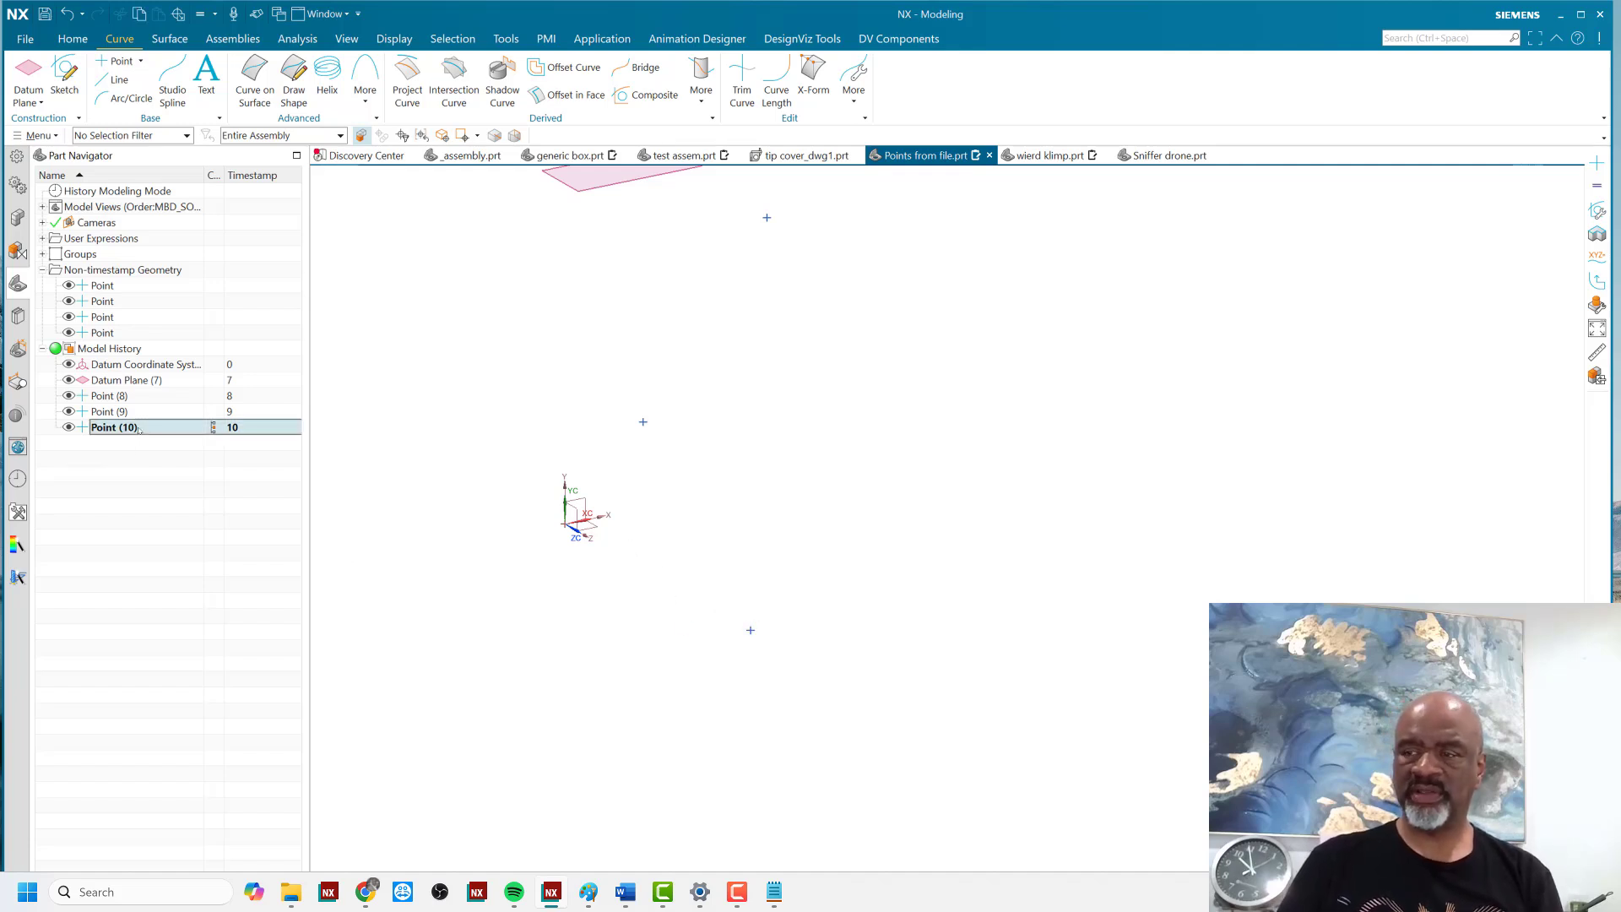
pyautogui.doubleClick(140, 427)
pyautogui.click(232, 471)
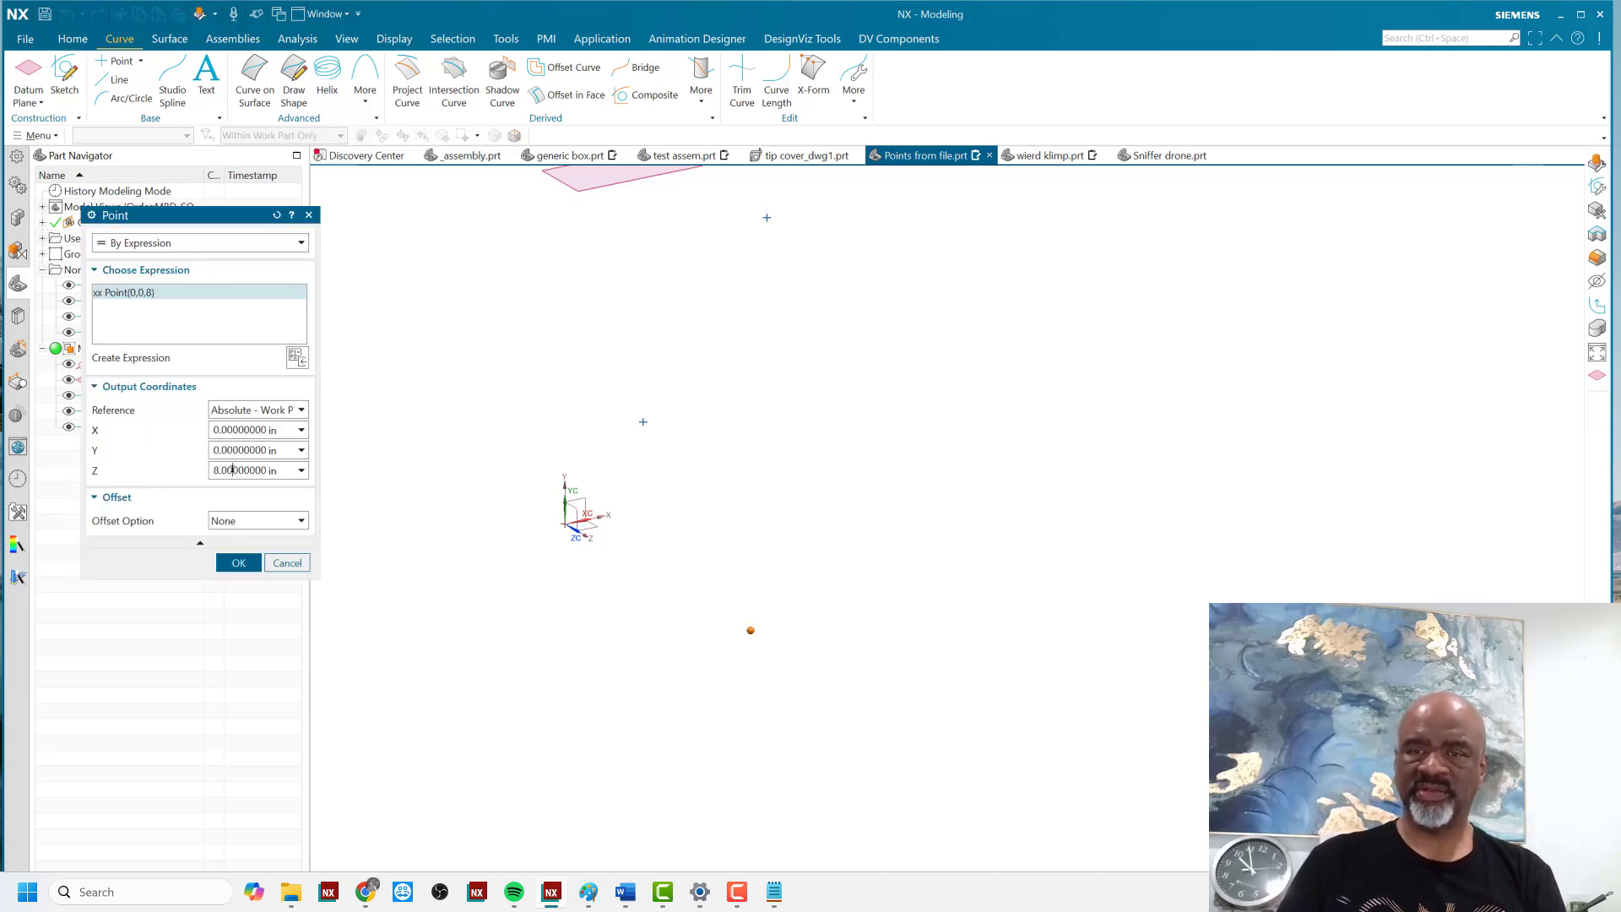
pyautogui.doubleClick(234, 428)
pyautogui.write('2')
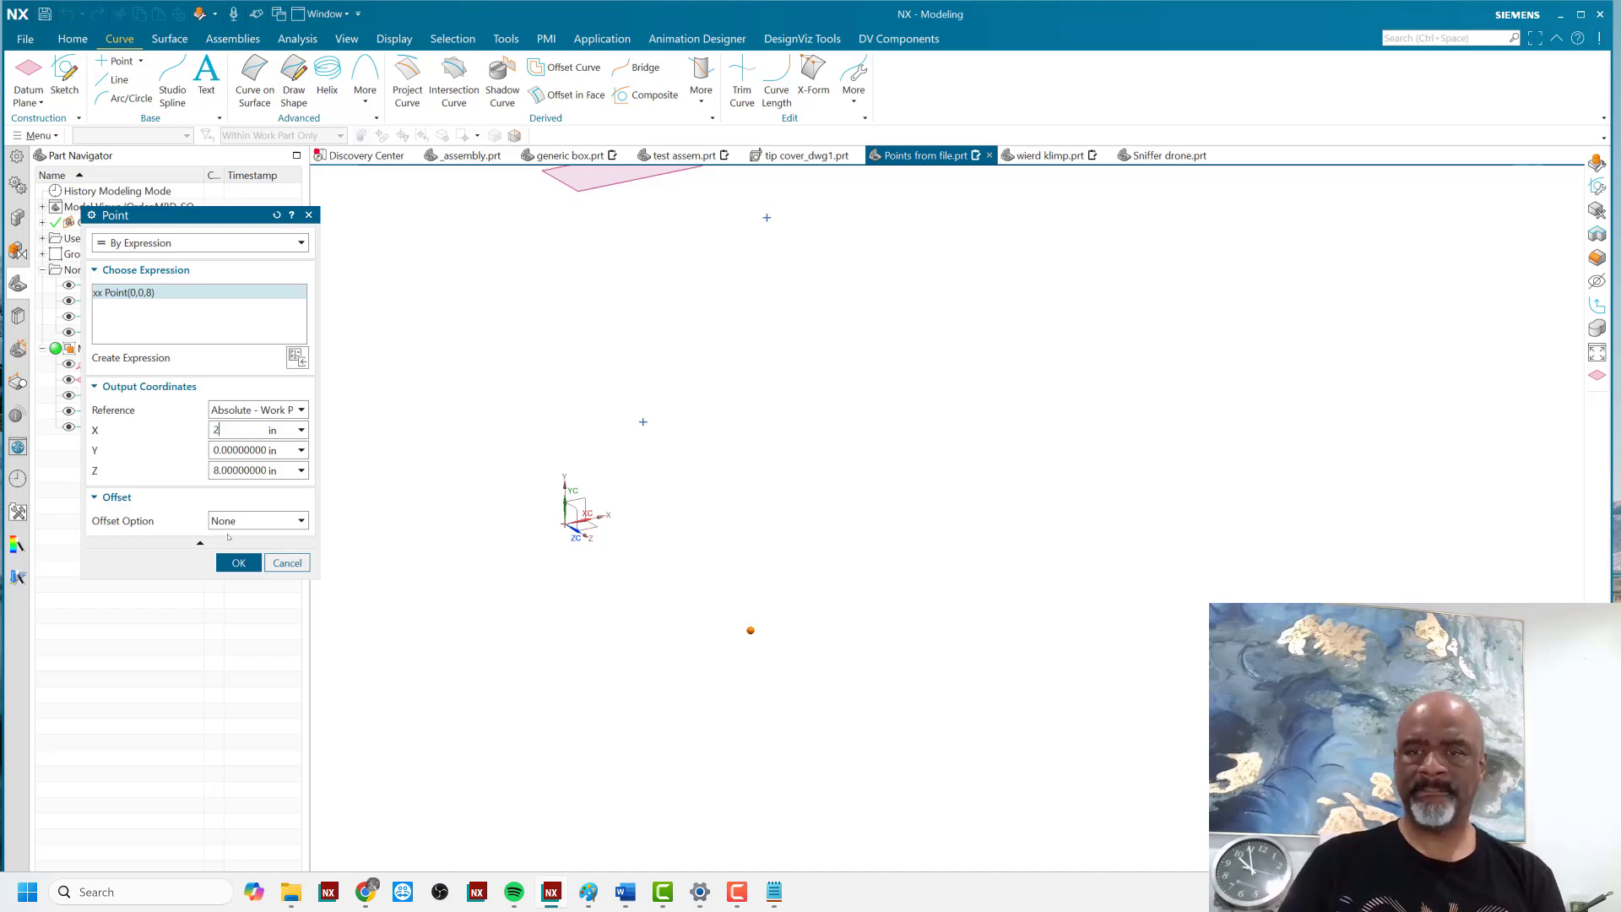
pyautogui.click(238, 563)
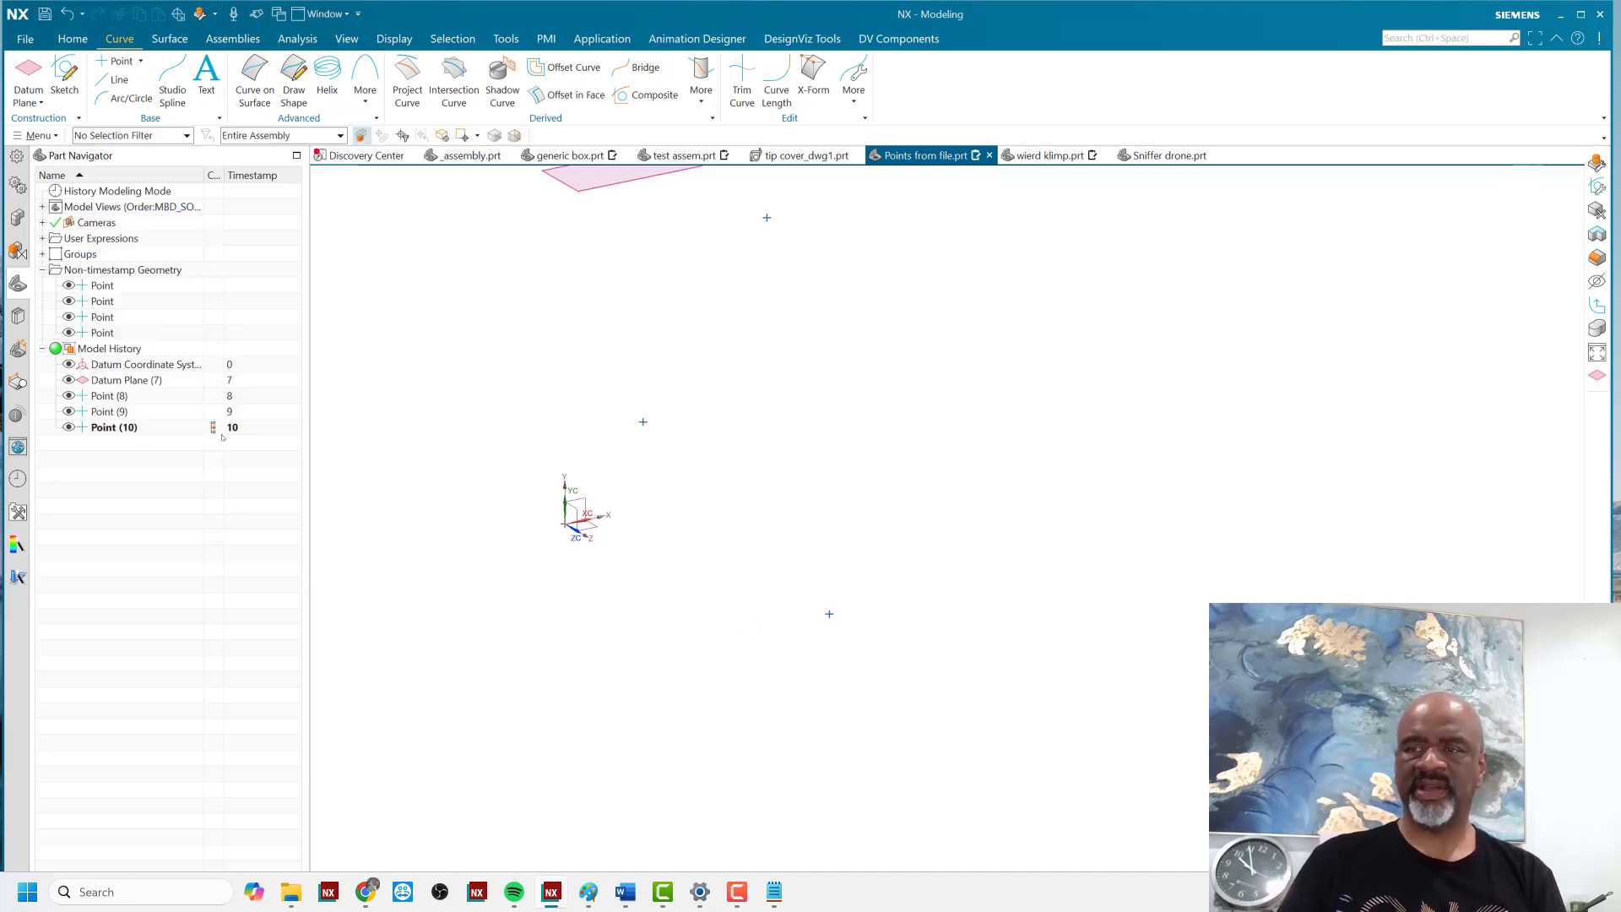
pyautogui.click(393, 378)
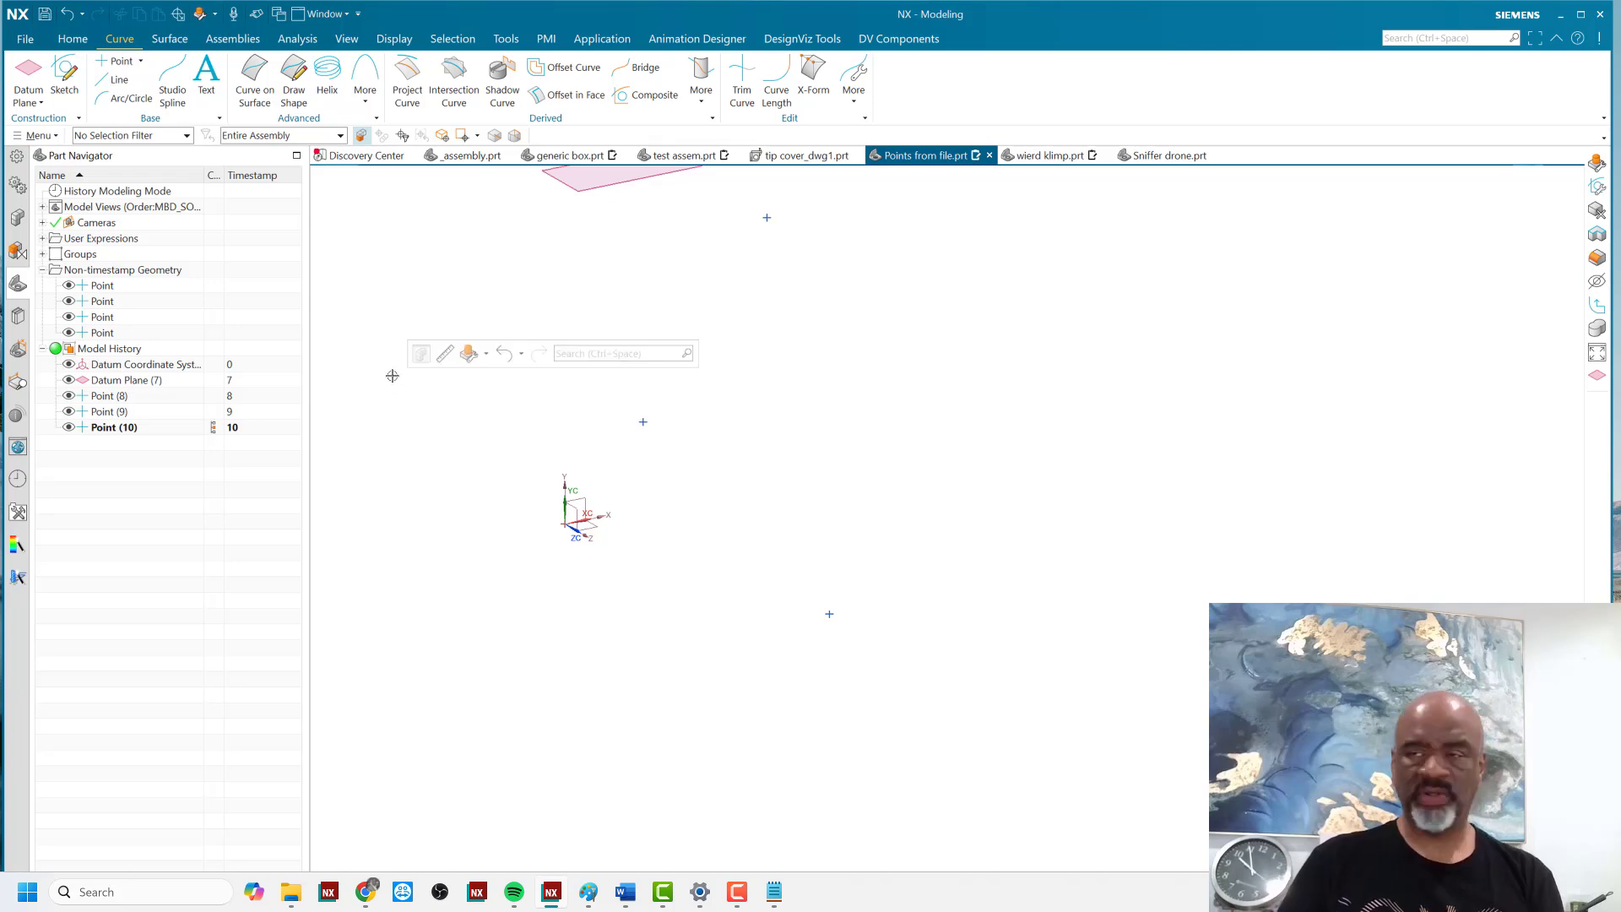
pyautogui.hotkey('ctrl', 'e')
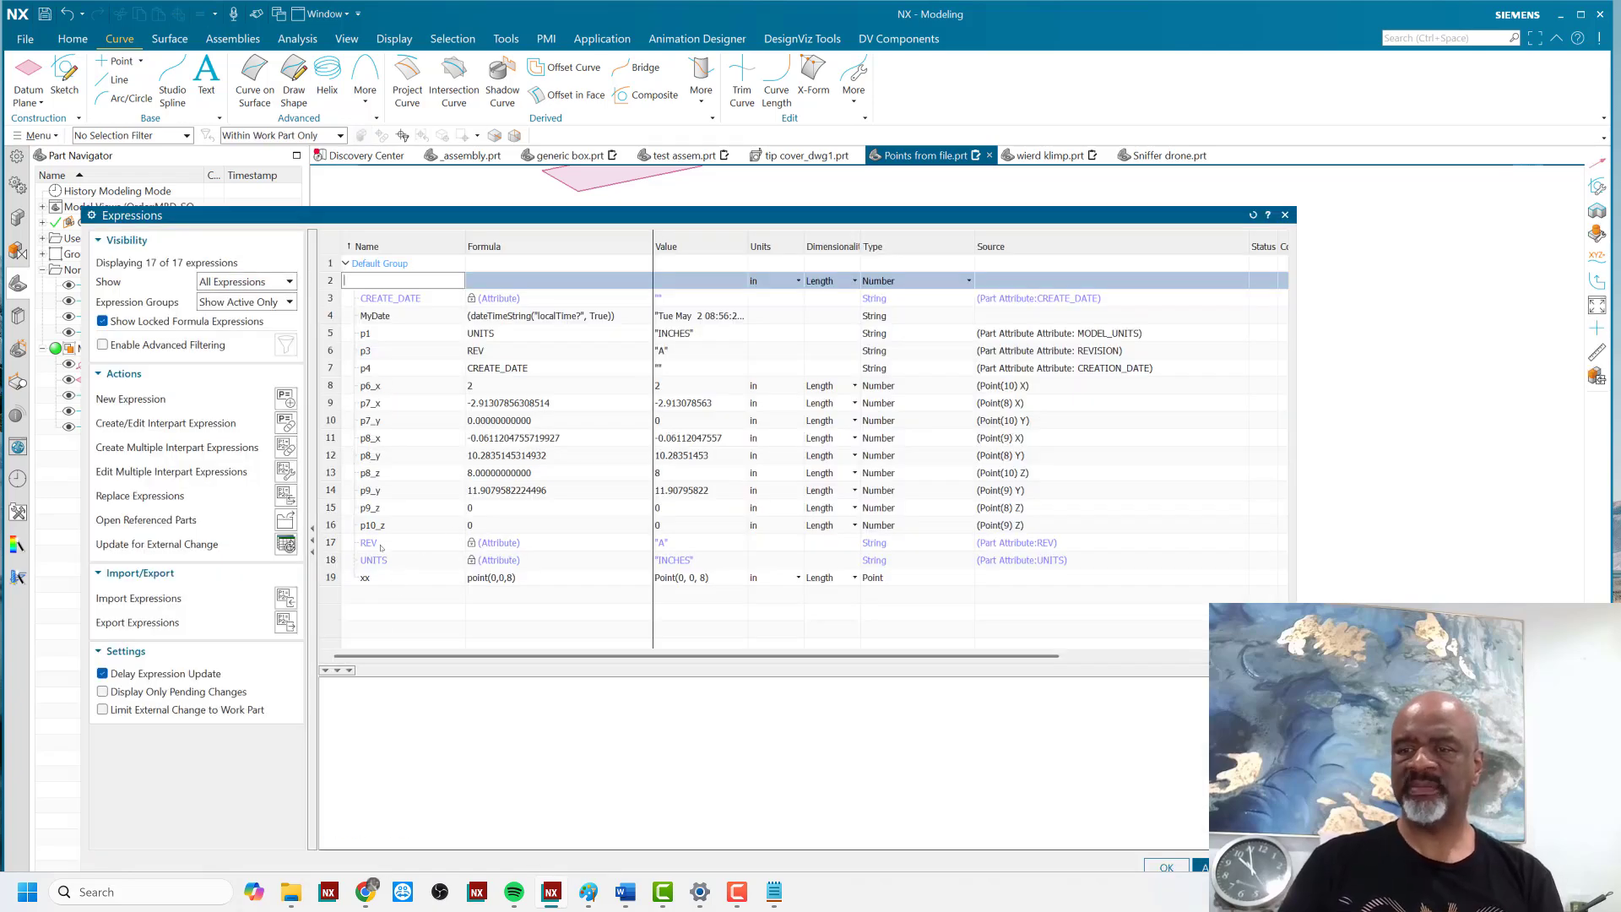
pyautogui.doubleClick(493, 580)
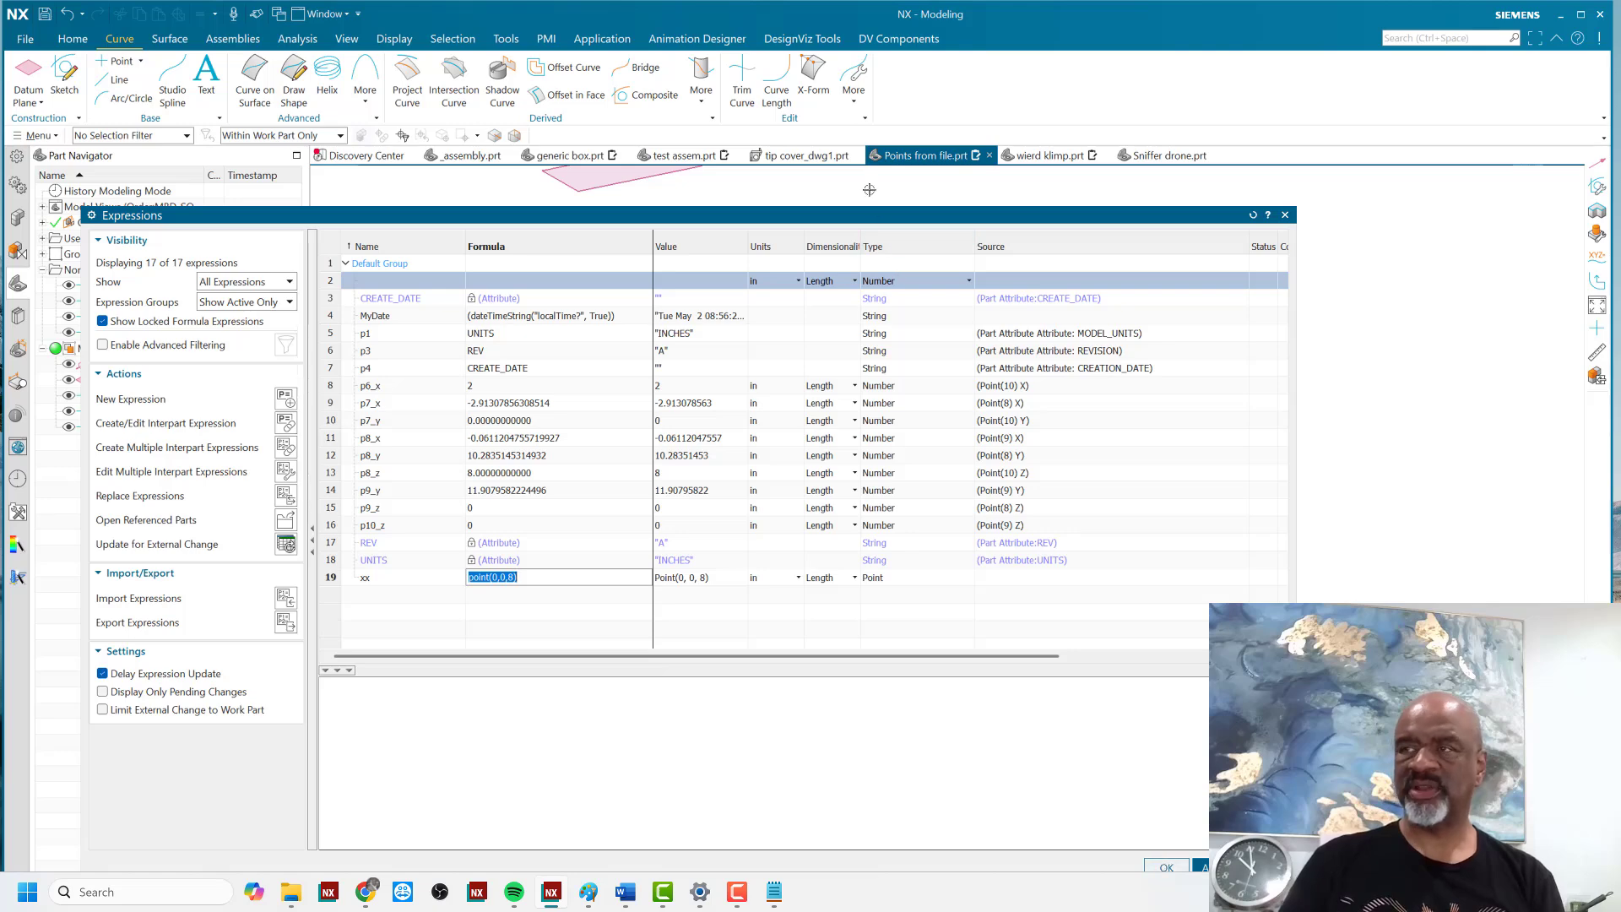
pyautogui.moveTo(858, 211); pyautogui.dragTo(783, 75)
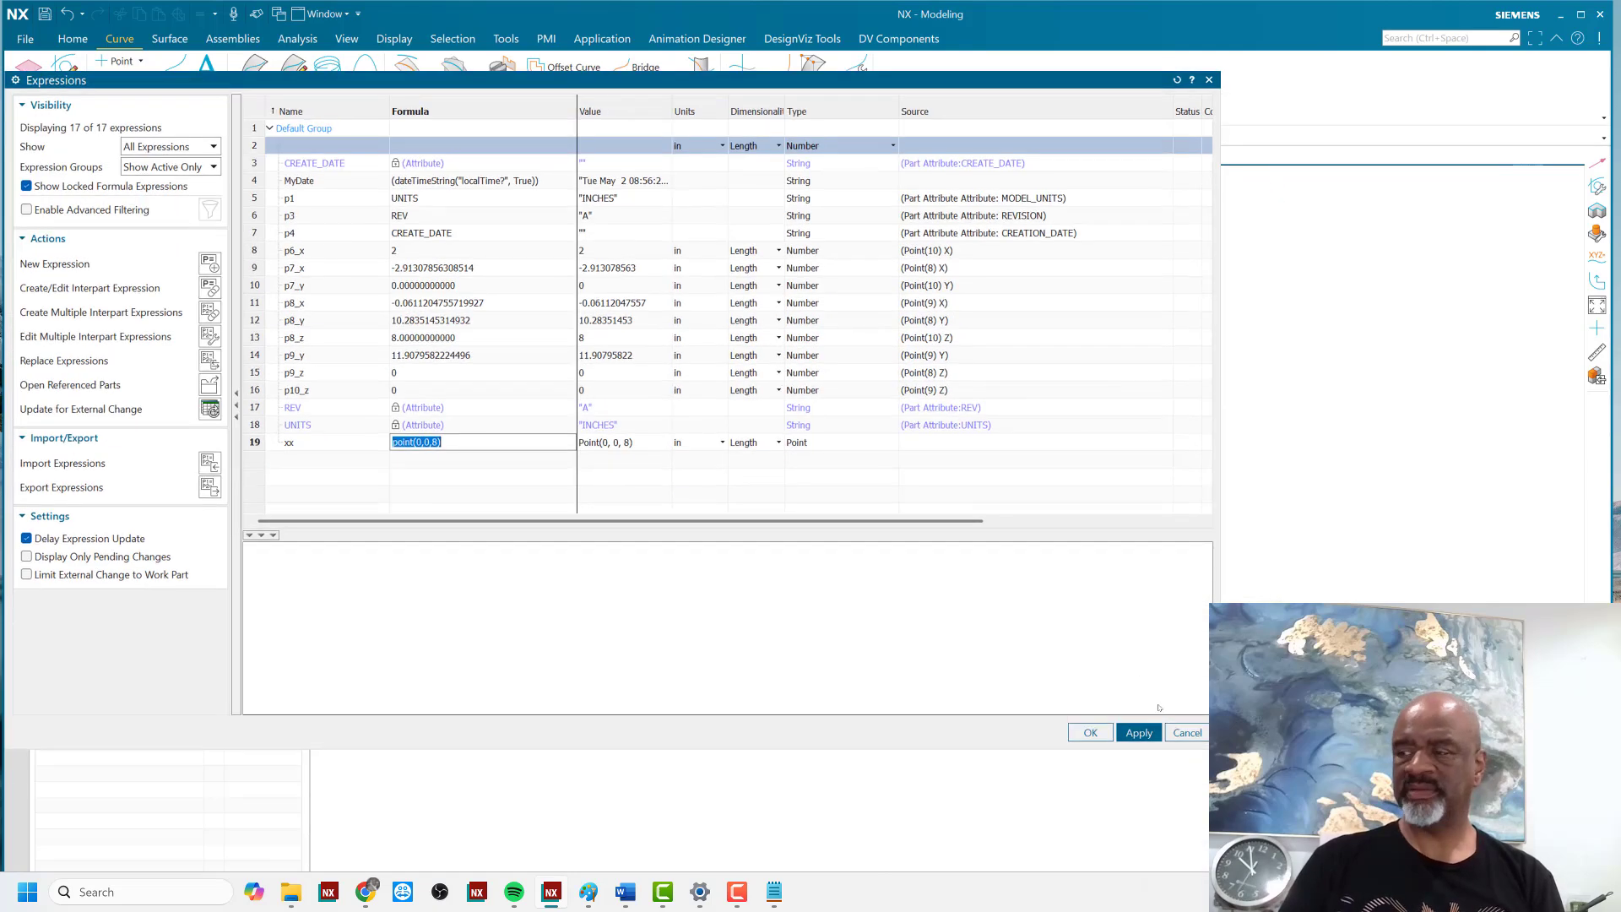
pyautogui.click(1186, 733)
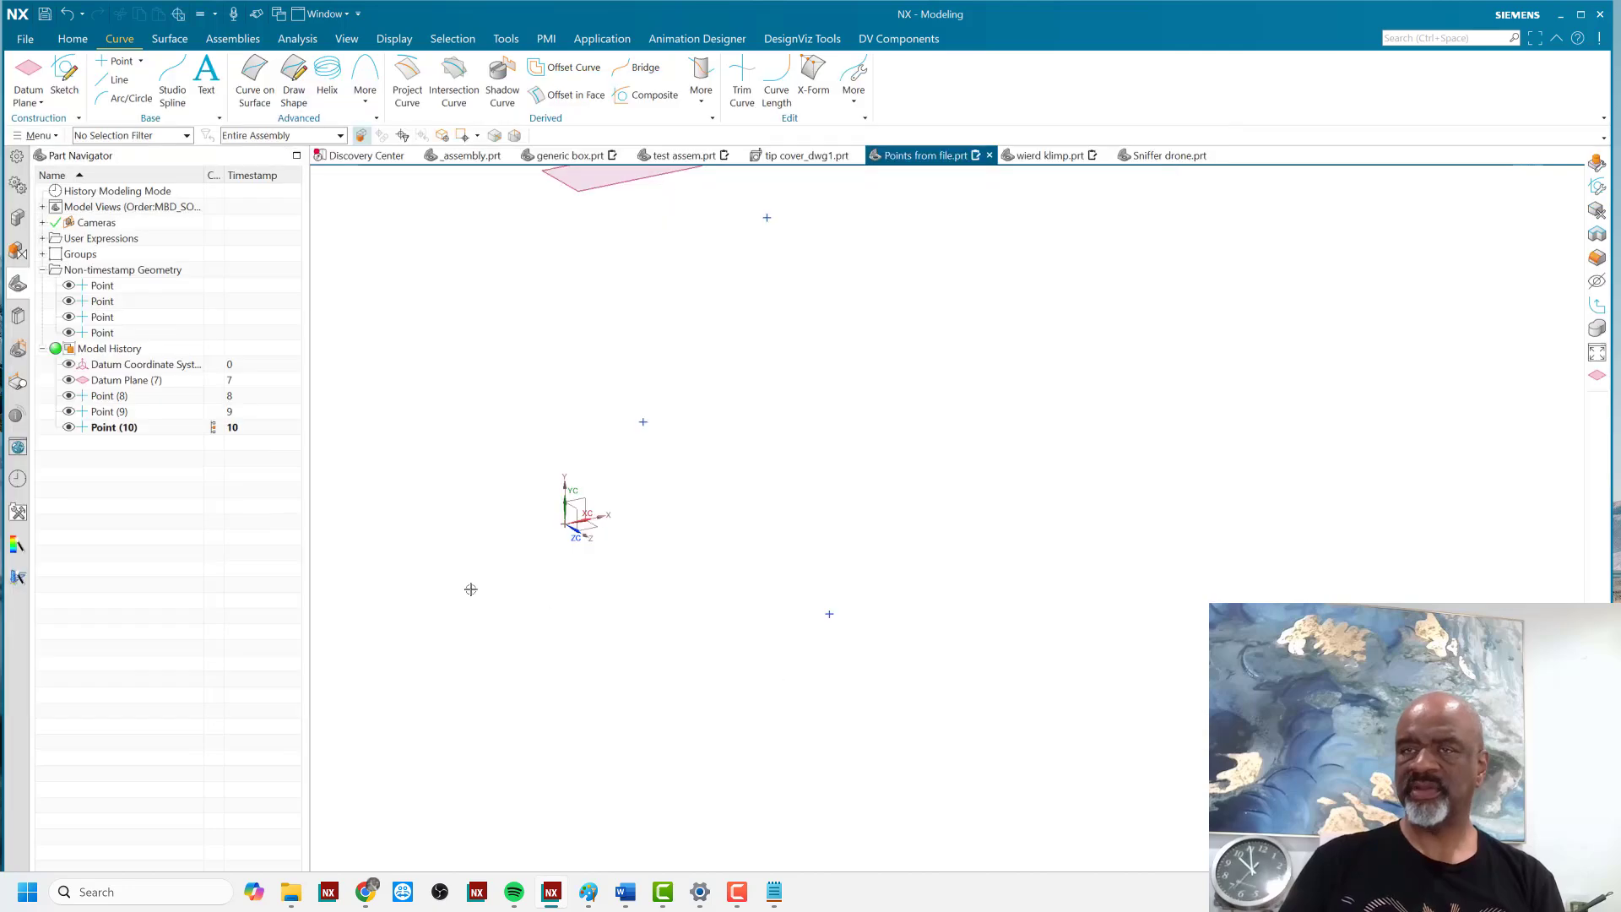
# - Create Point (11) from the Point(0,0,8) expression
pyautogui.click(118, 60)
pyautogui.click(46, 159)
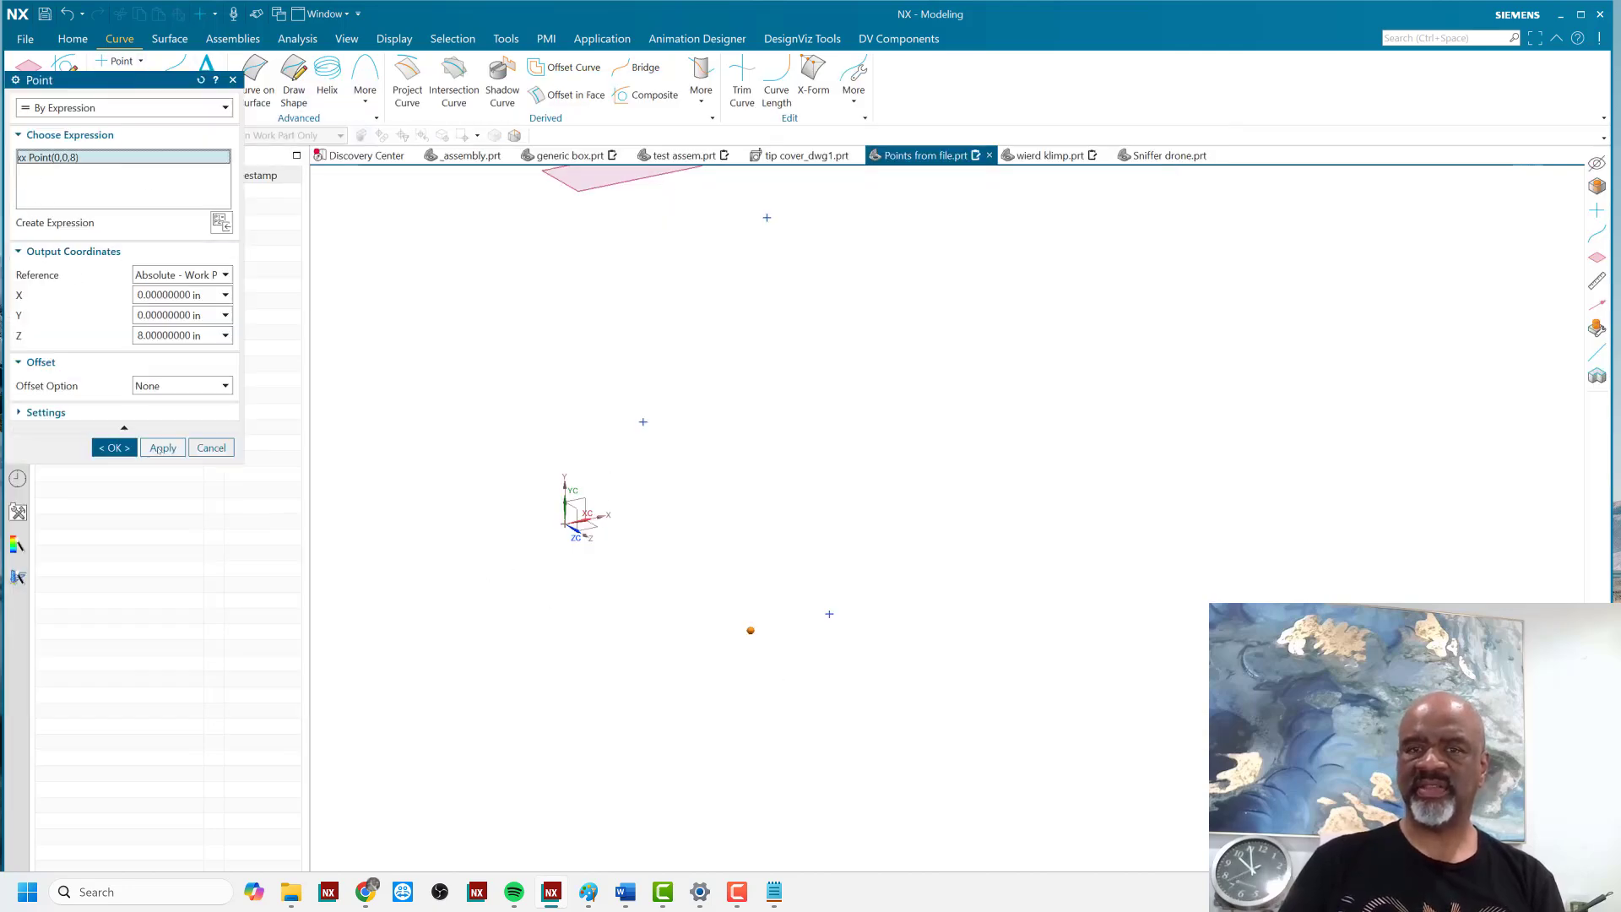
pyautogui.press('Return')
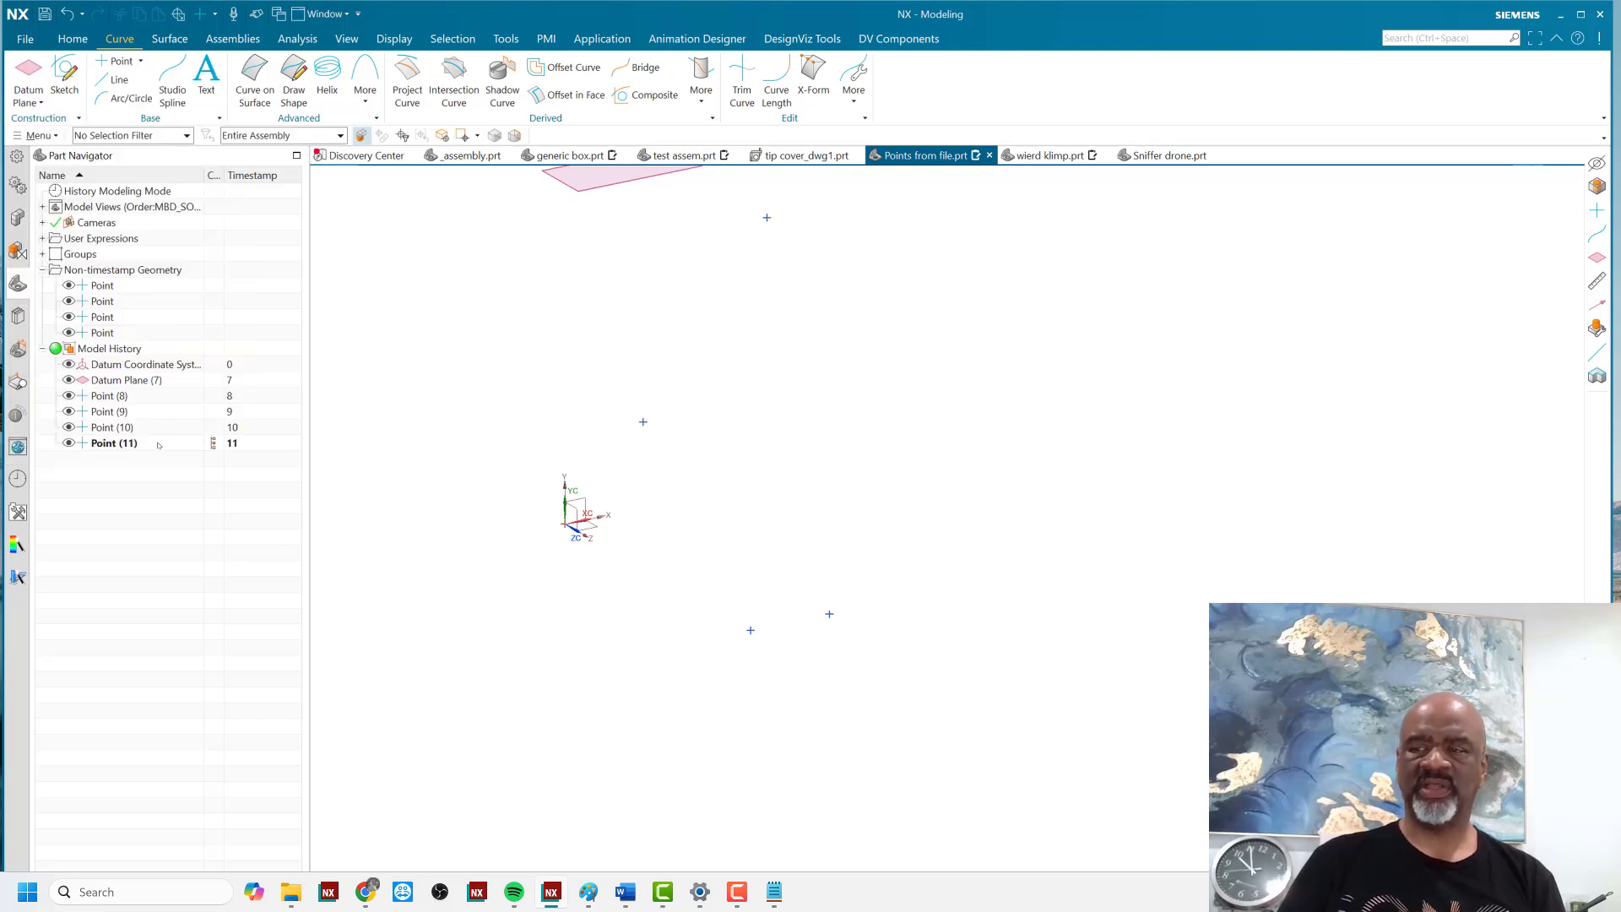
# - Edit Point (10) to raise its Z coordinate to 12
pyautogui.click(158, 444)
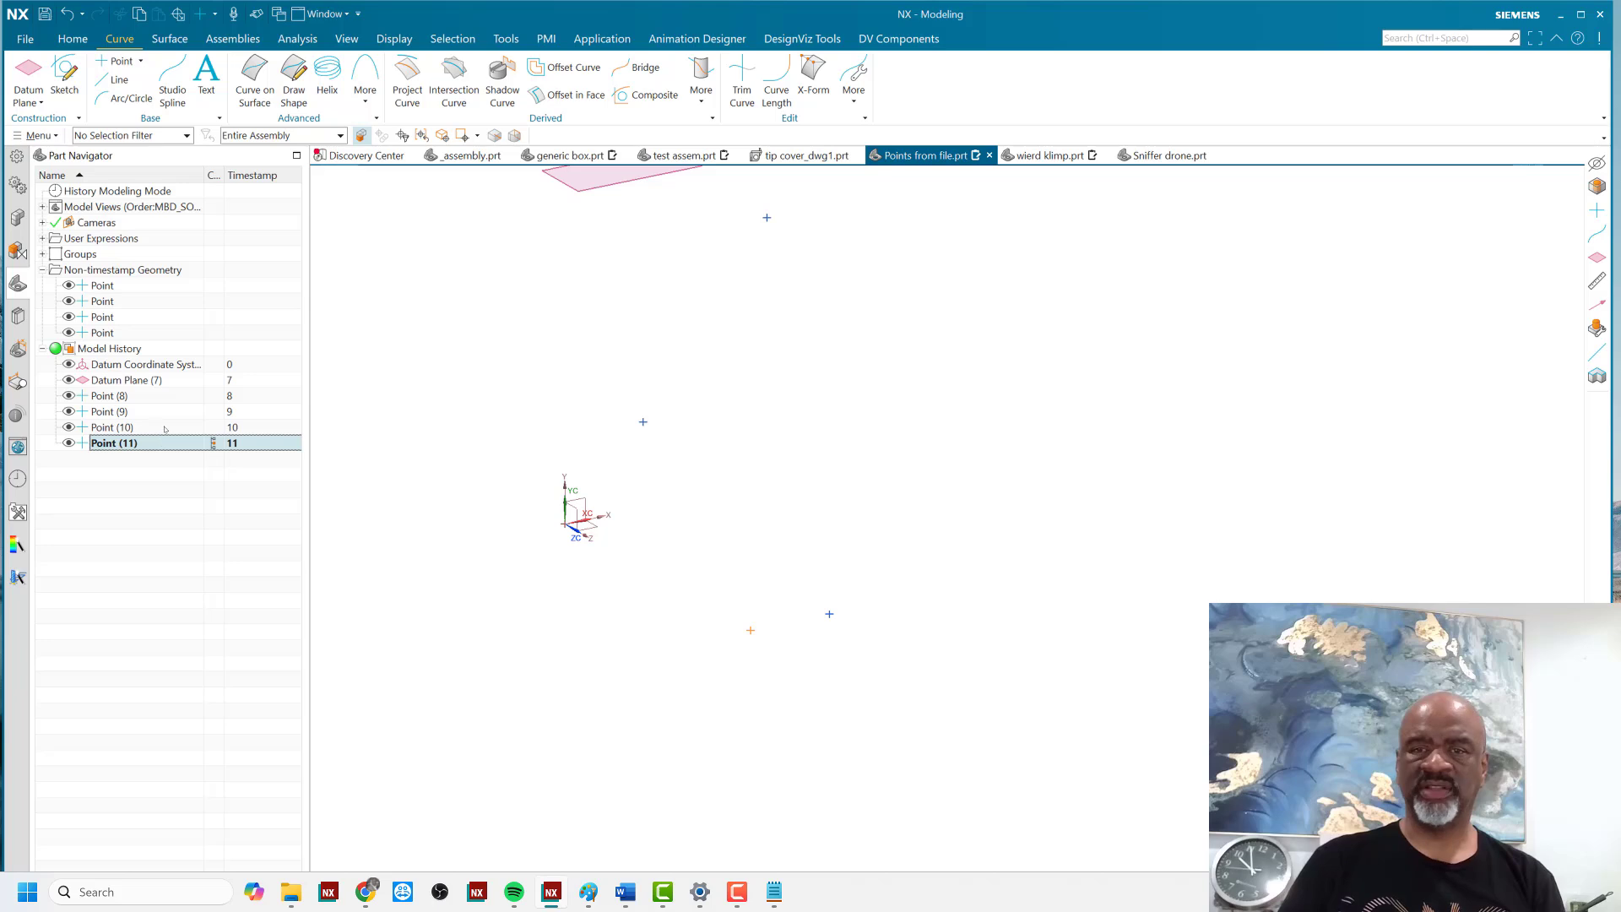
pyautogui.doubleClick(114, 428)
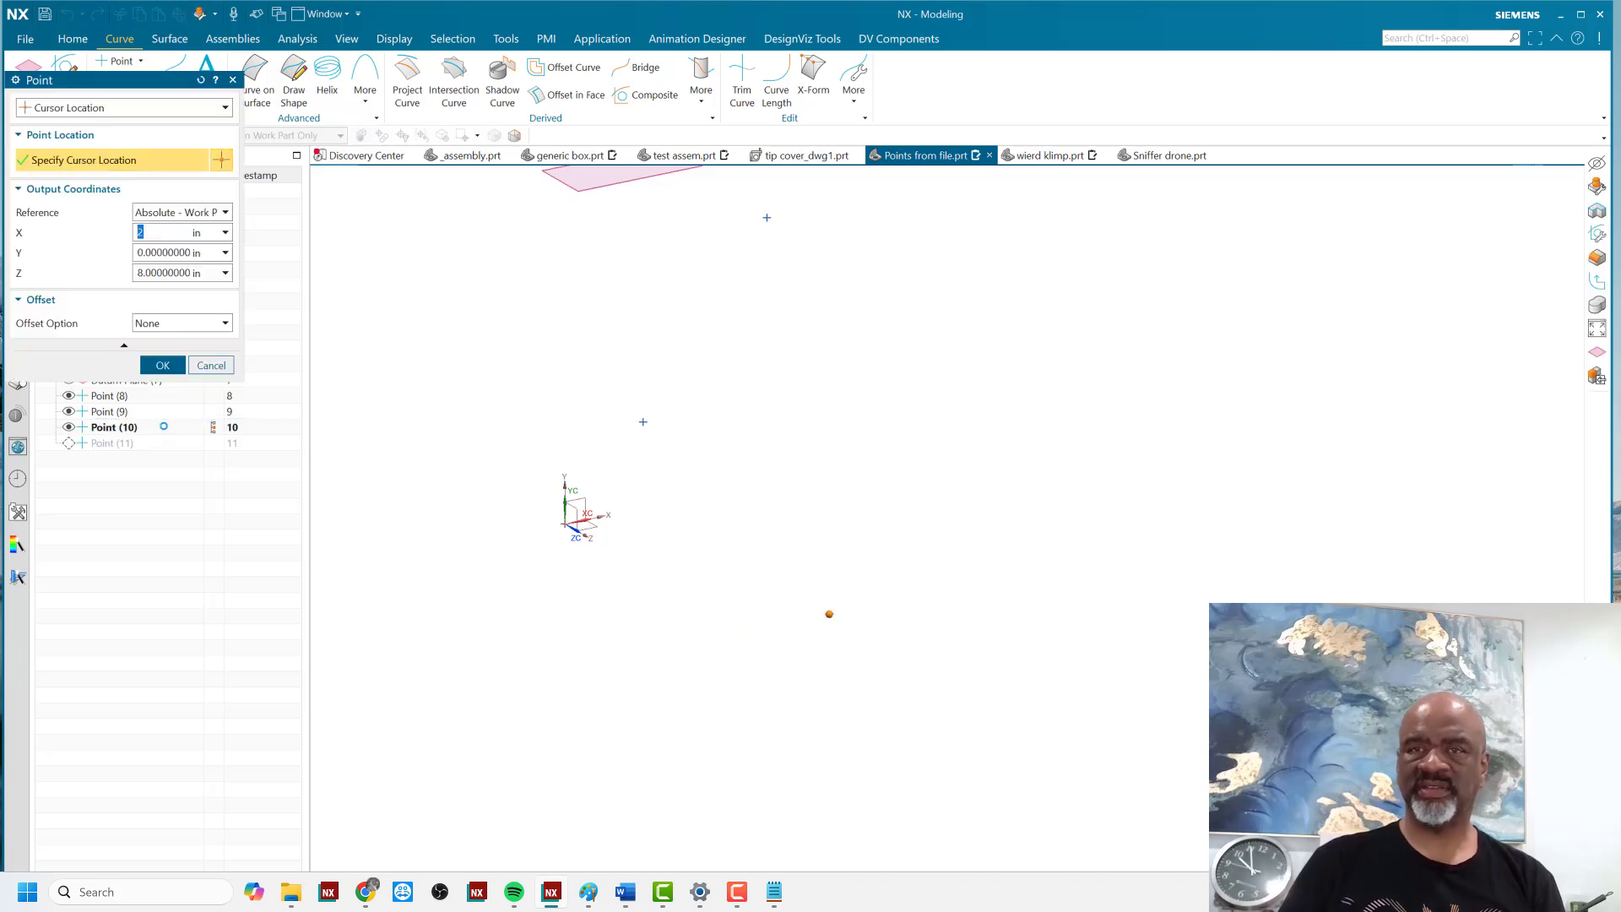
pyautogui.click(165, 271)
pyautogui.doubleClick(165, 271)
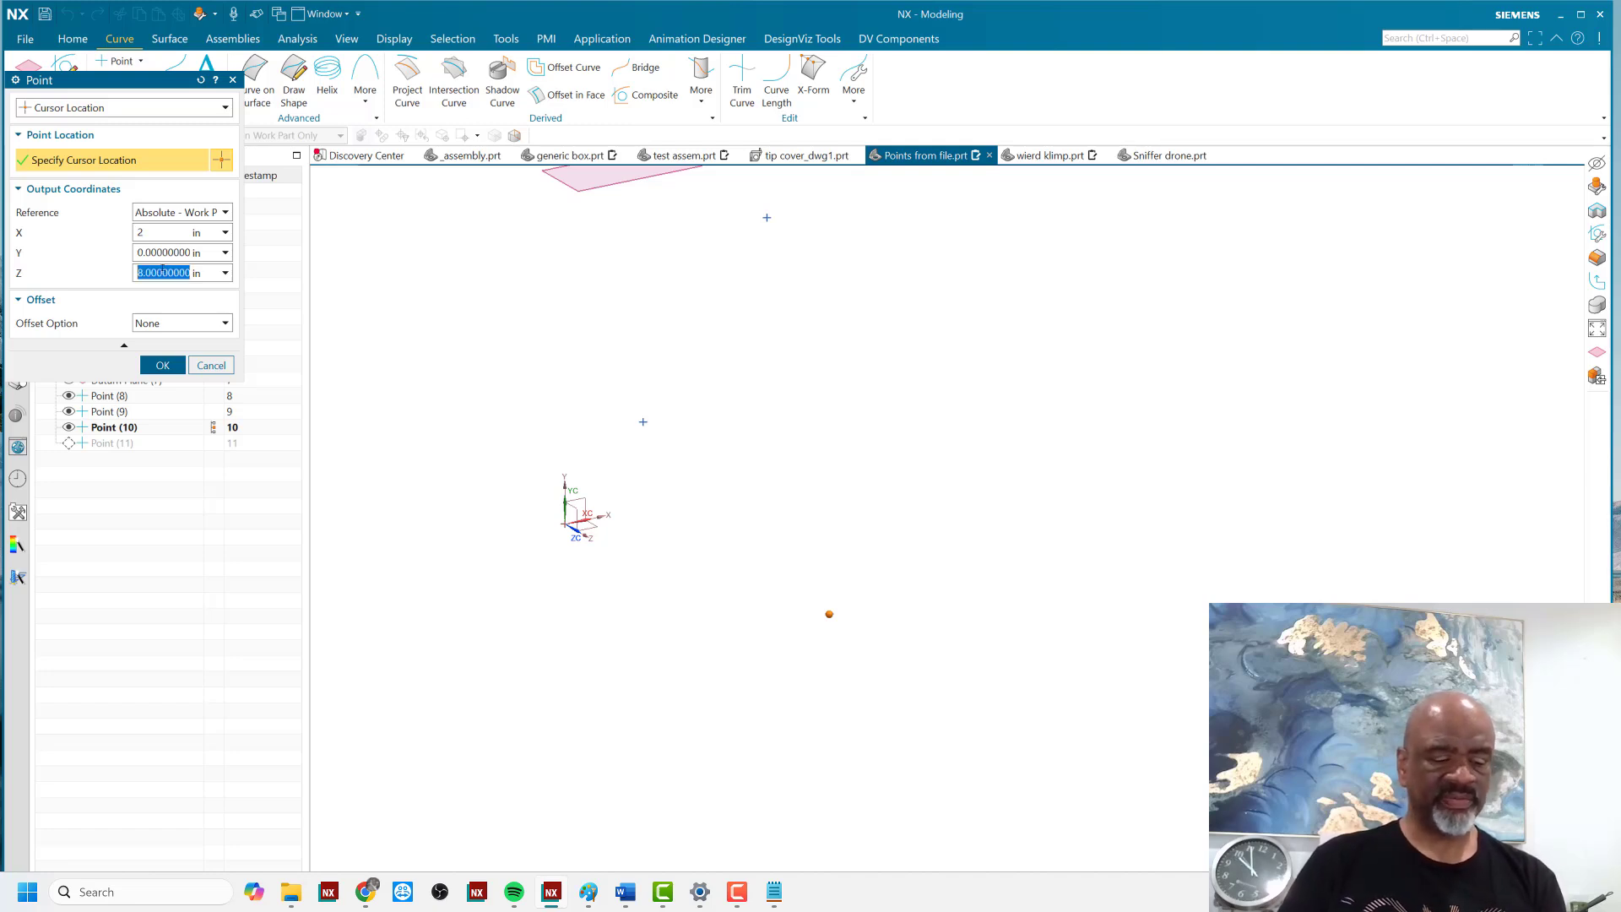
pyautogui.write('12')
pyautogui.press('Return')
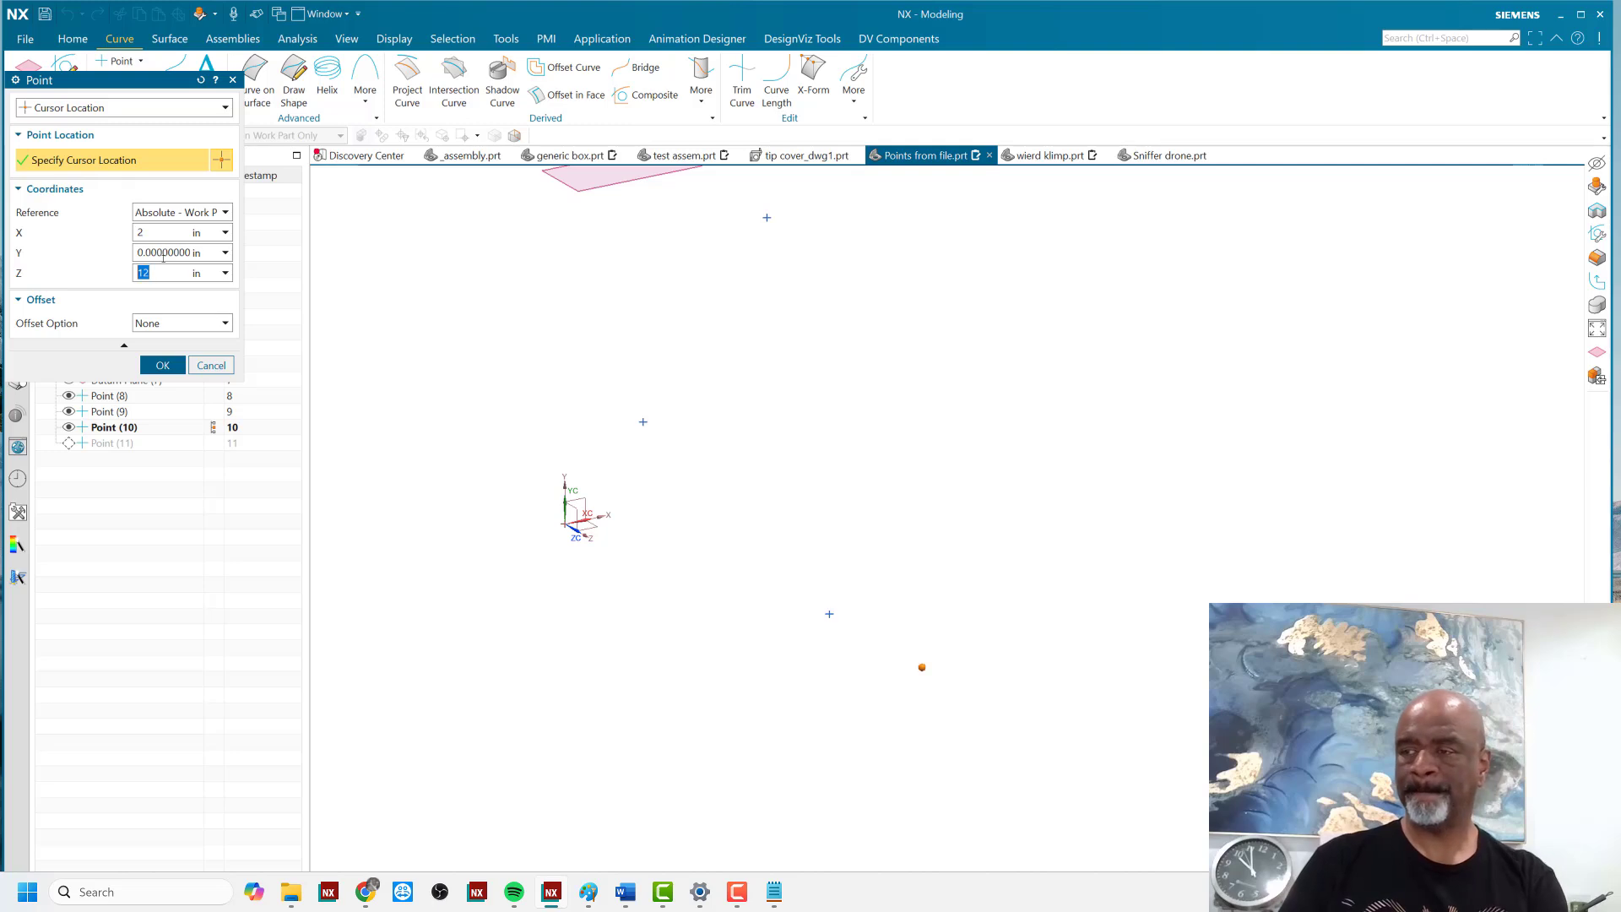
pyautogui.click(154, 366)
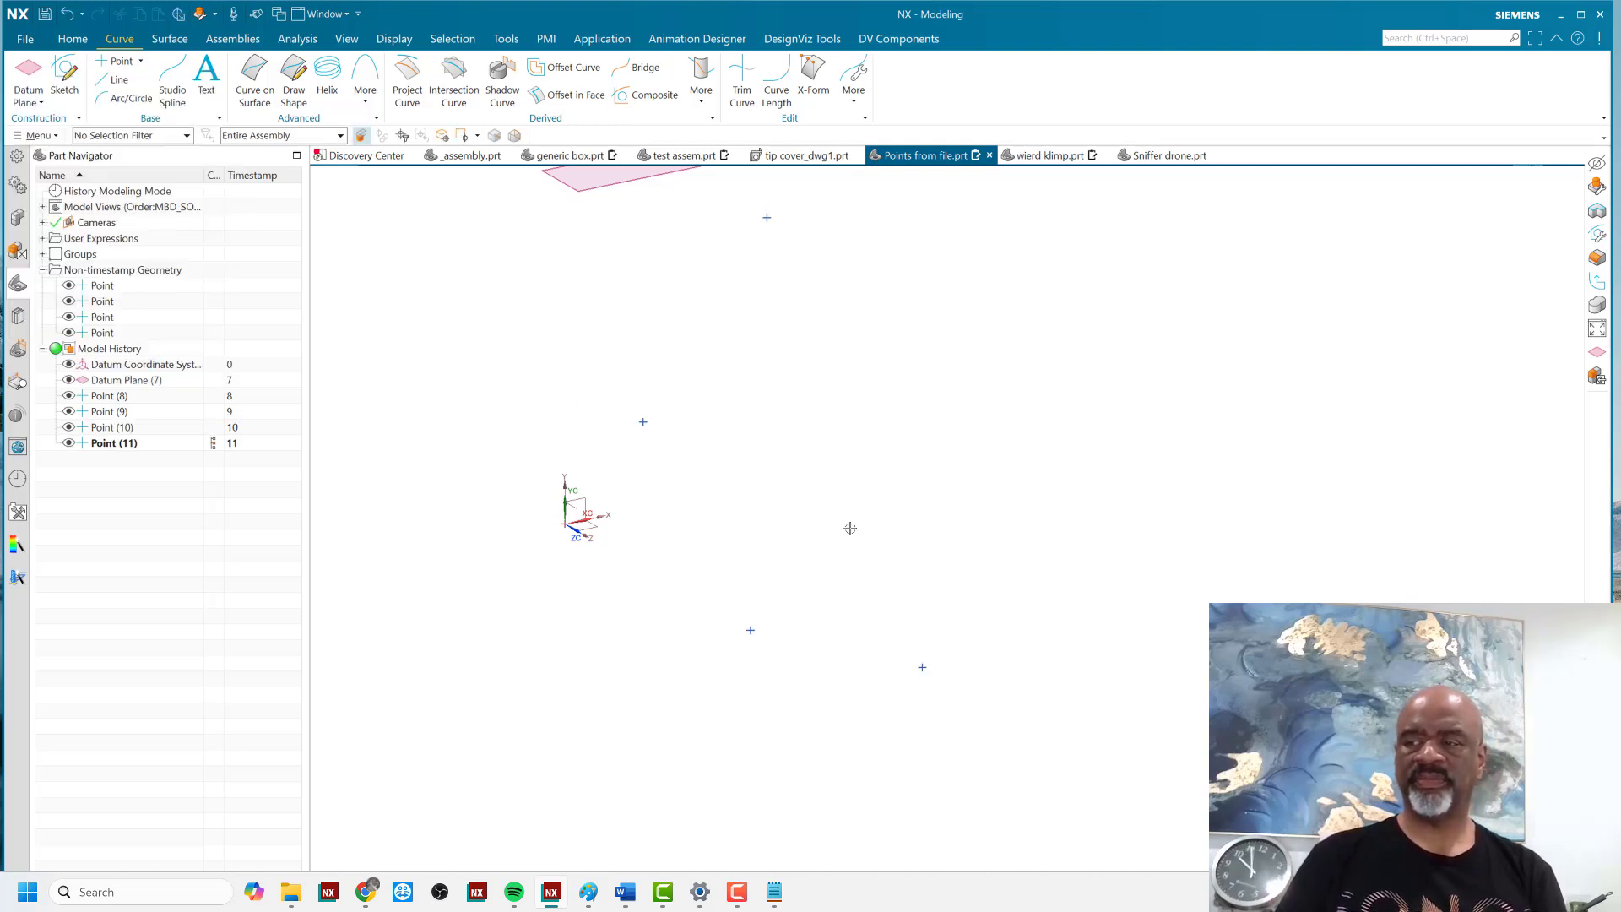
# - Search the Command Finder for 'spline' to find the legacy Spline command
pyautogui.click(148, 444)
pyautogui.click(148, 429)
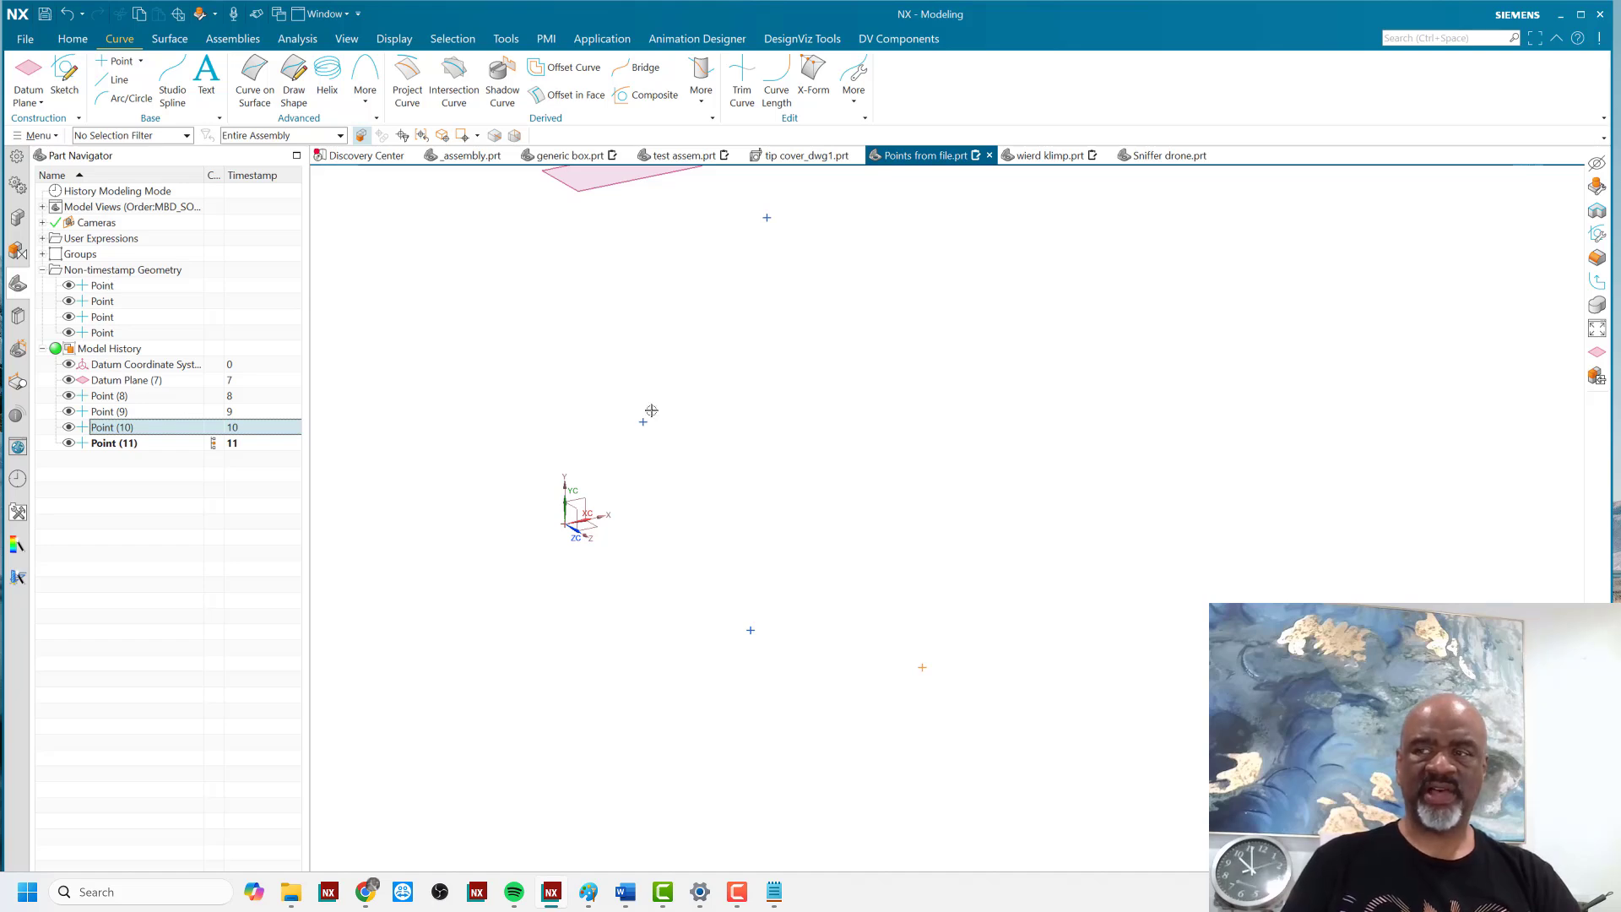
pyautogui.click(1403, 38)
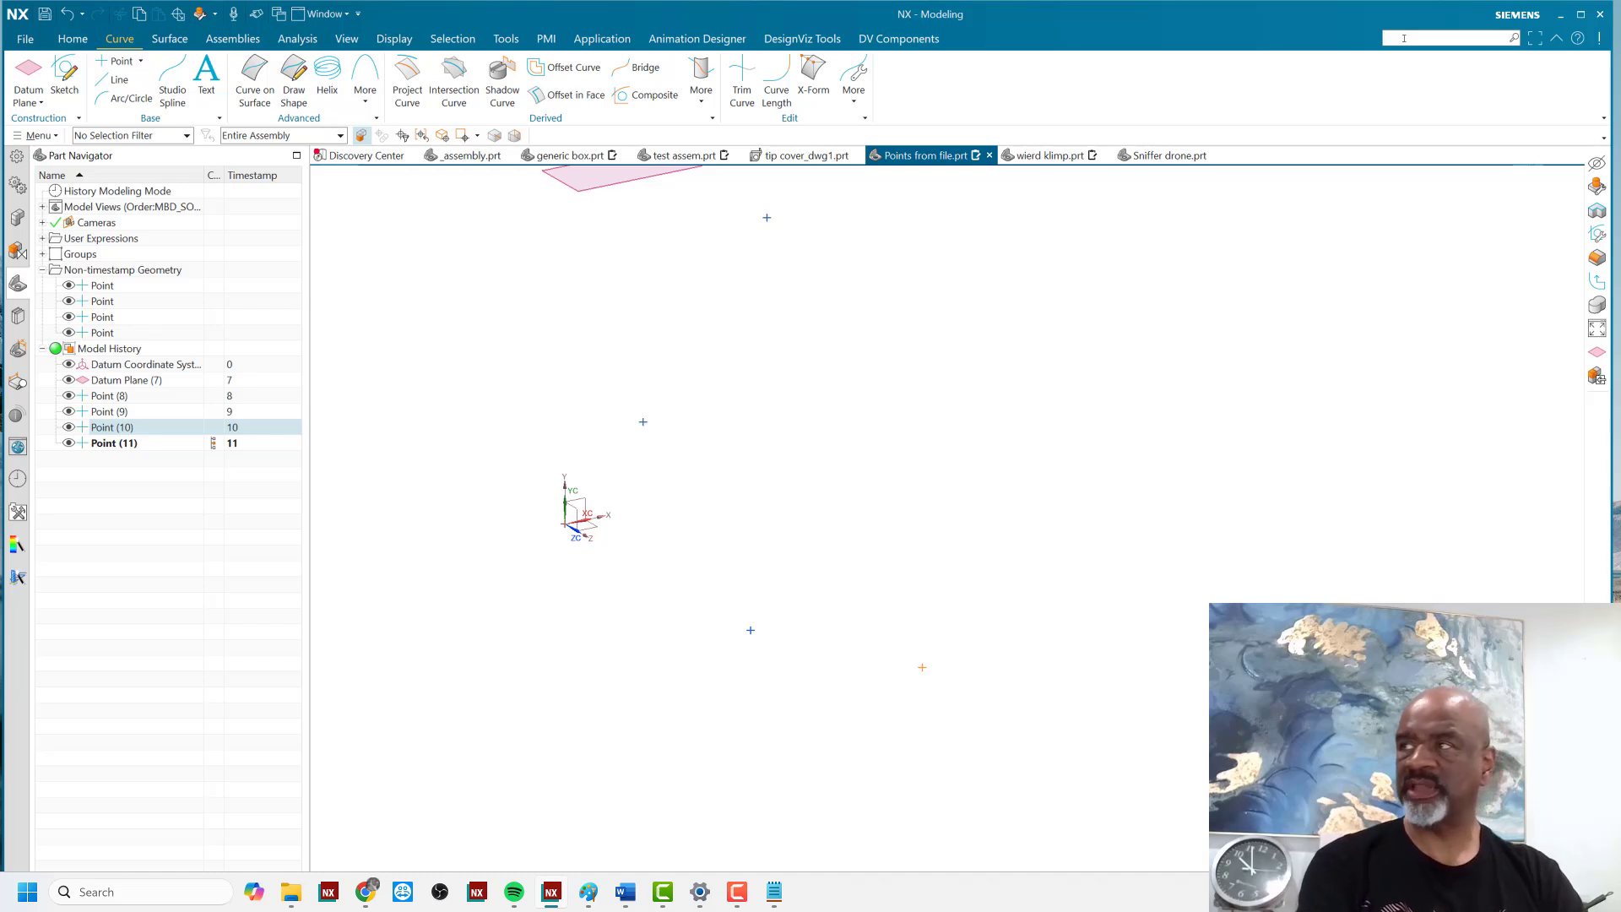
pyautogui.write('spline')
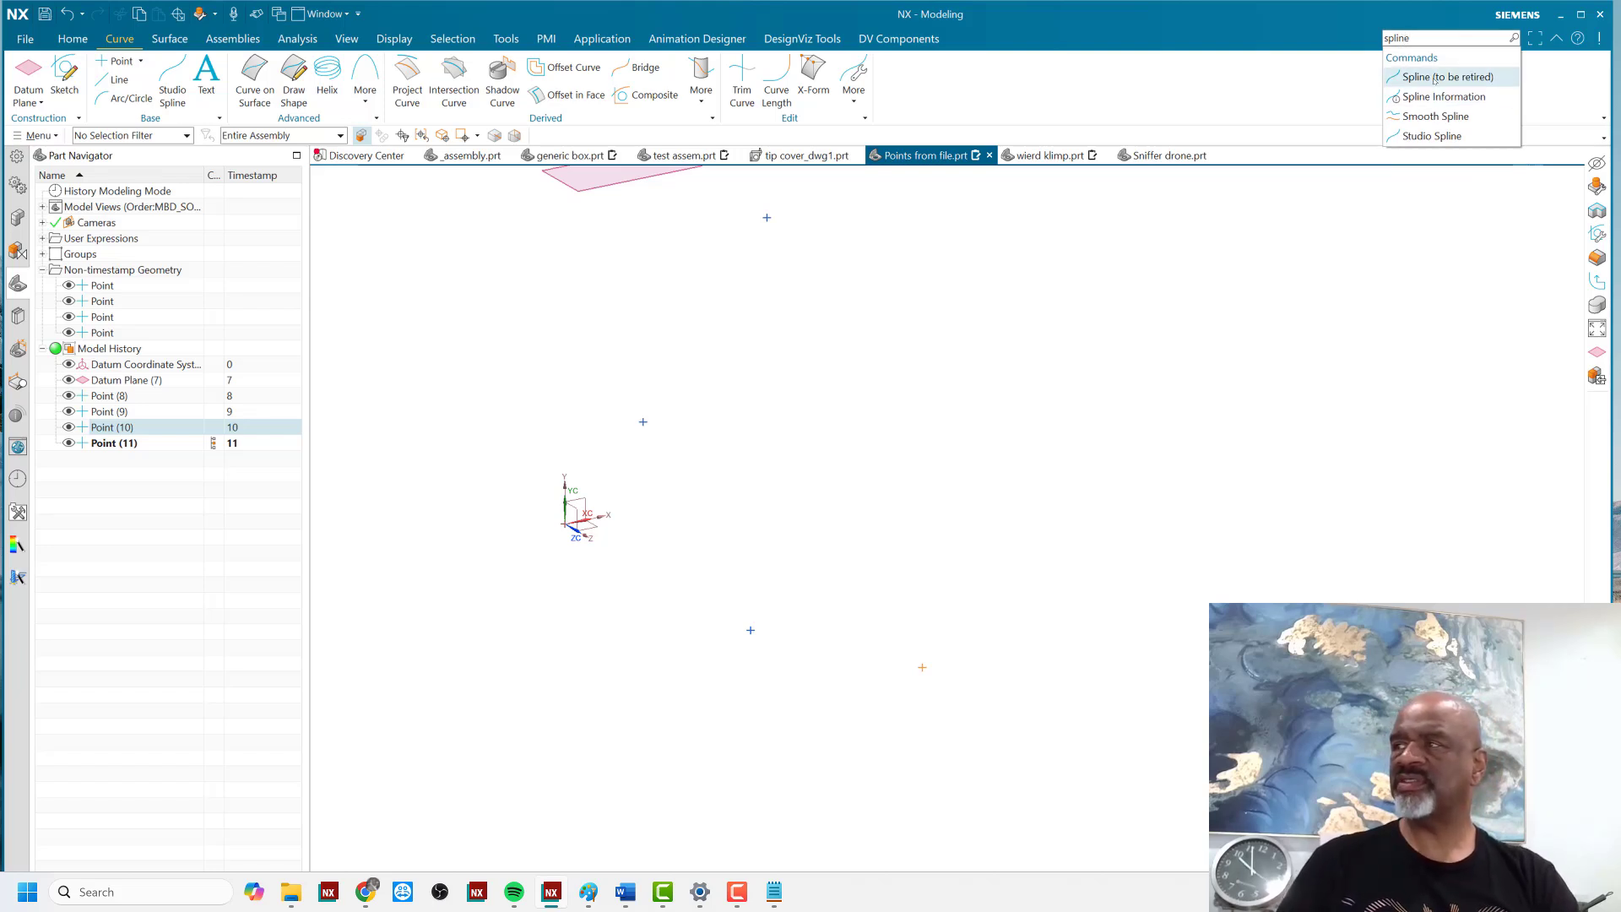
# - Start the legacy Spline, choose Through Points, and request Points from File
pyautogui.click(1440, 78)
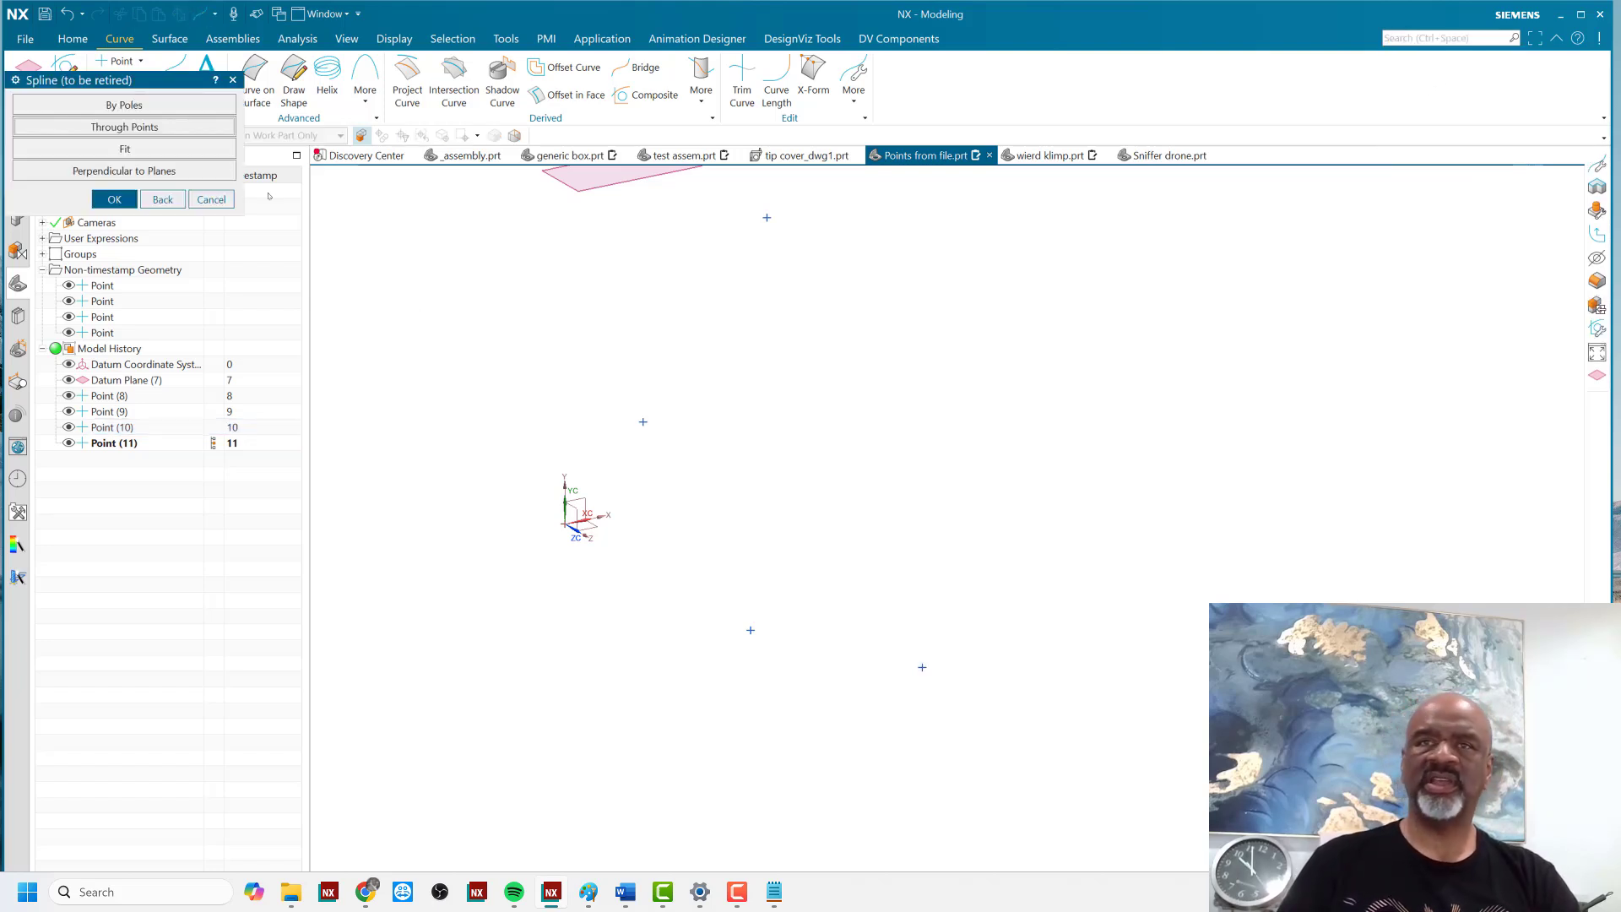
pyautogui.moveTo(150, 81); pyautogui.dragTo(550, 300)
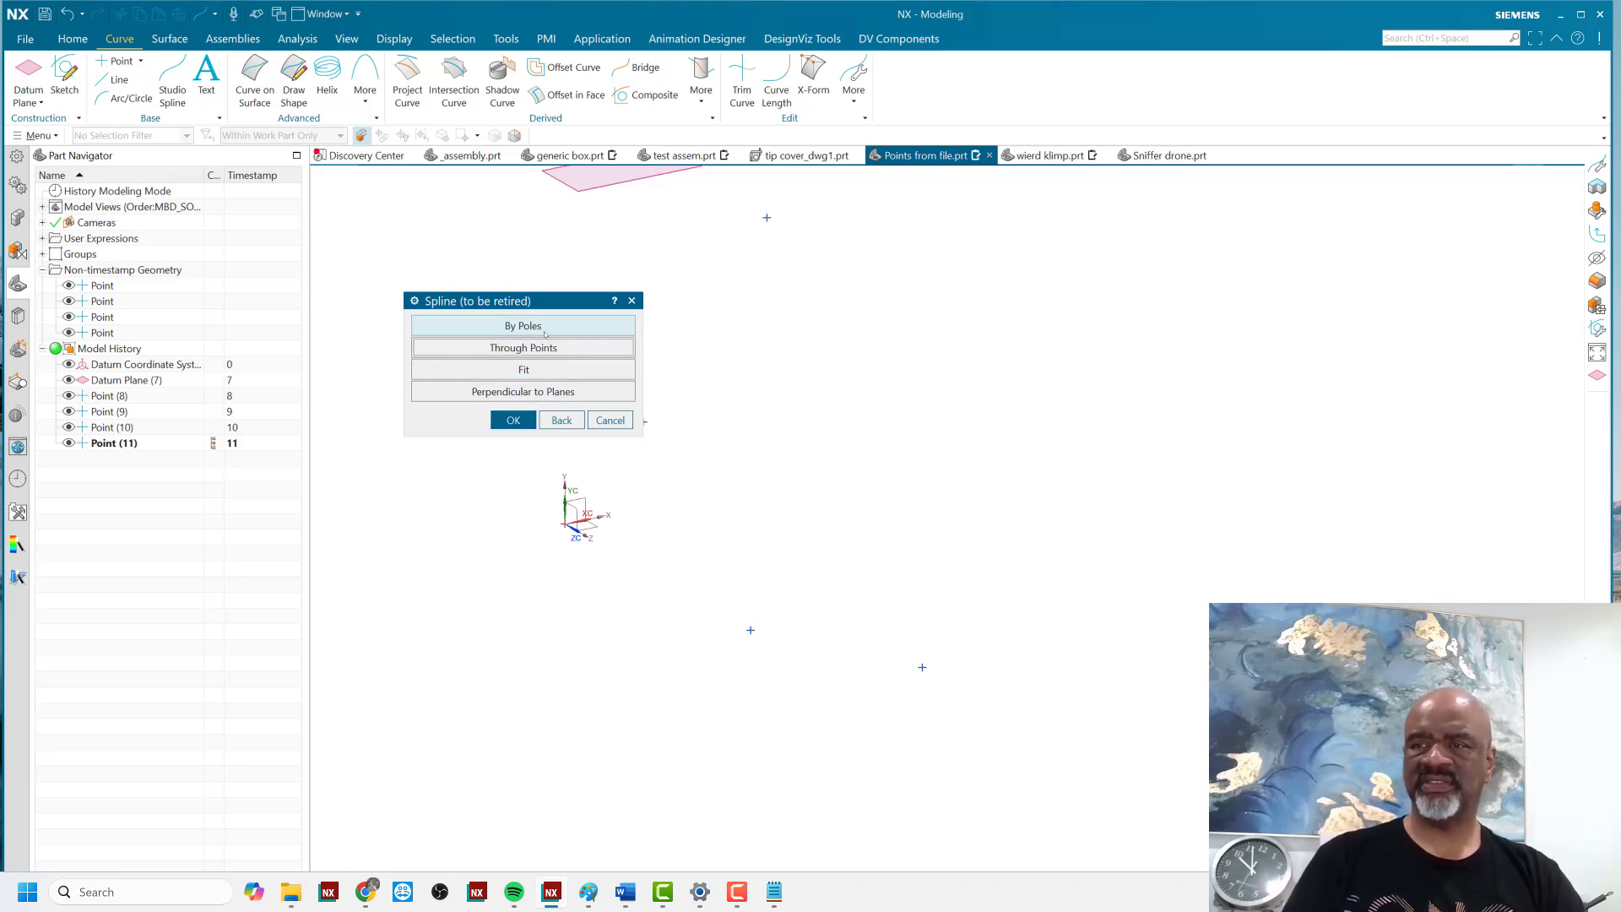
pyautogui.click(514, 347)
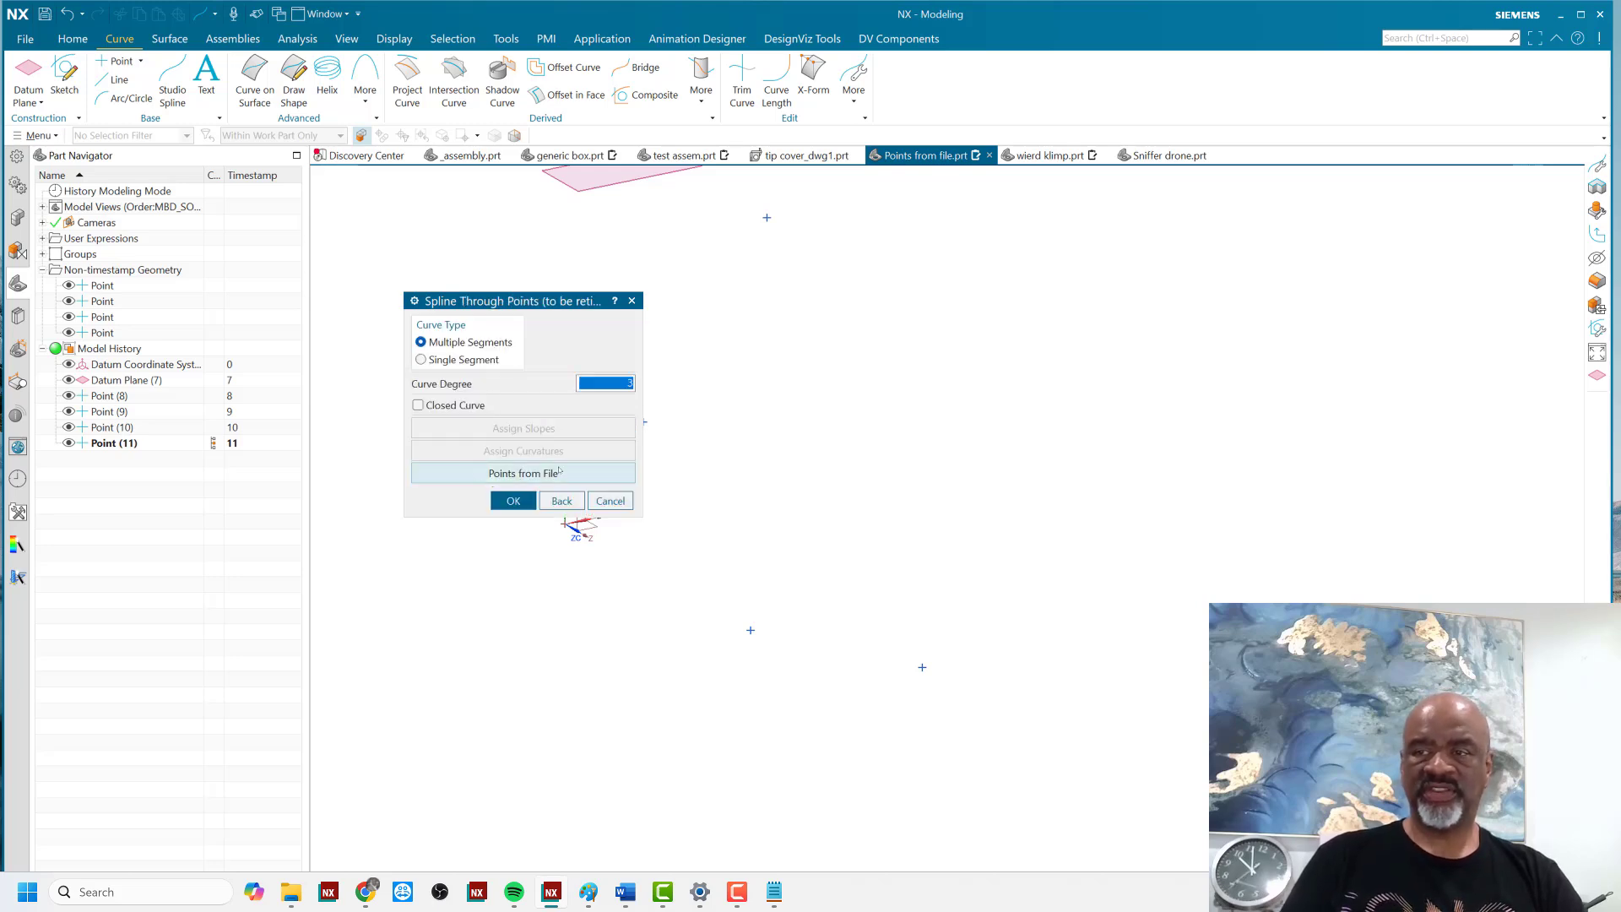
pyautogui.click(530, 475)
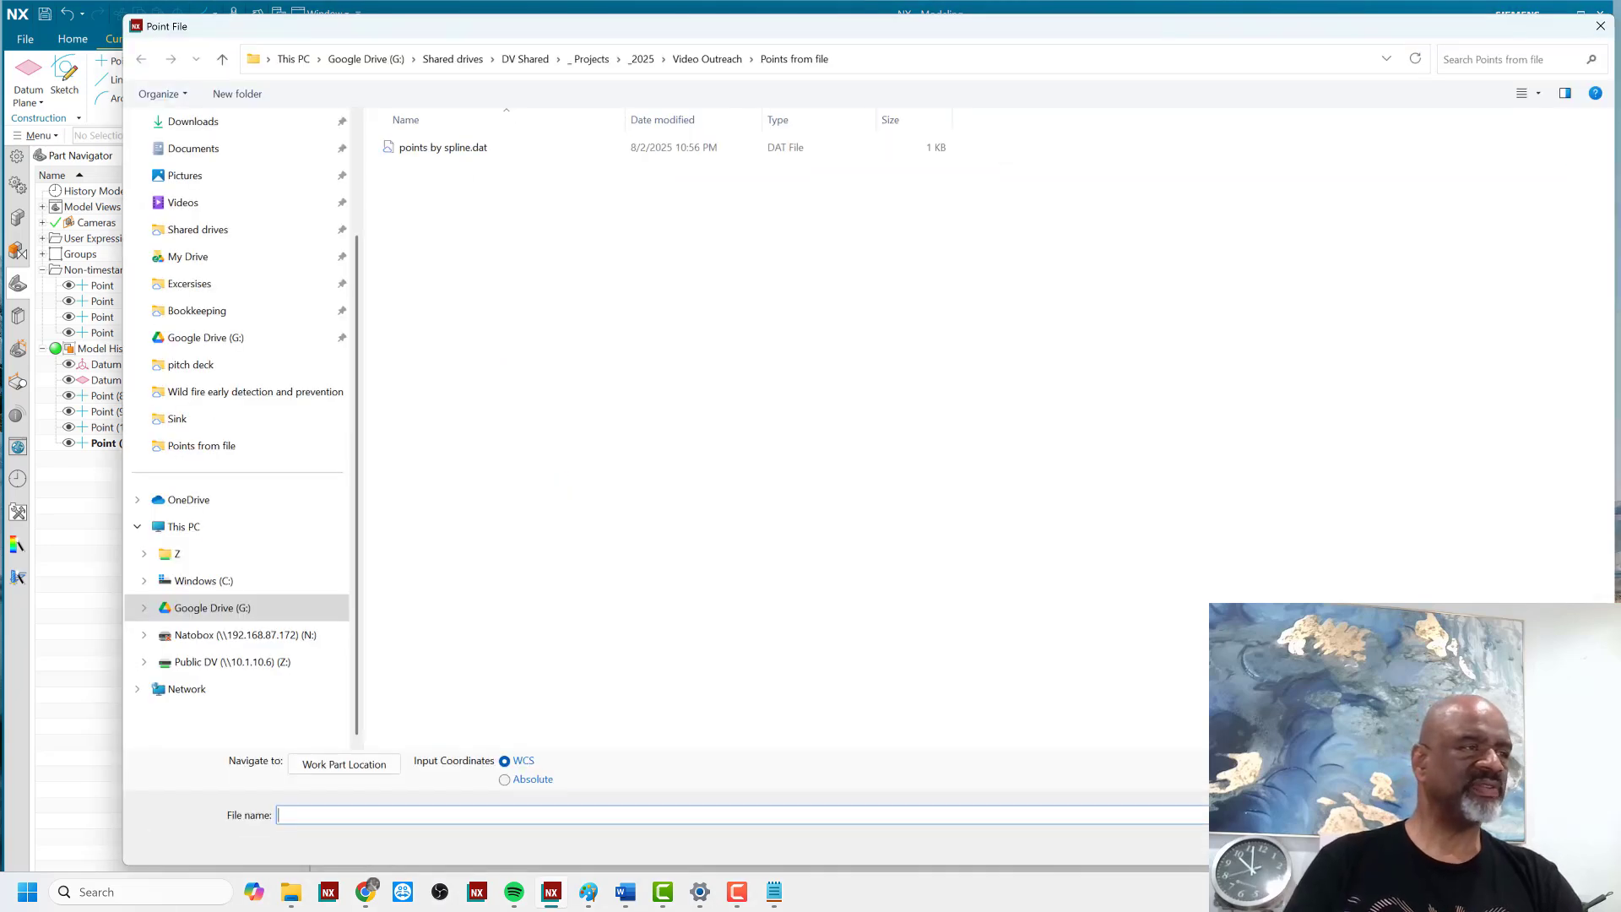
# - Preview points by spline.dat, then load it as the spline's point file
pyautogui.click(774, 892)
pyautogui.moveTo(383, 310); pyautogui.dragTo(498, 211)
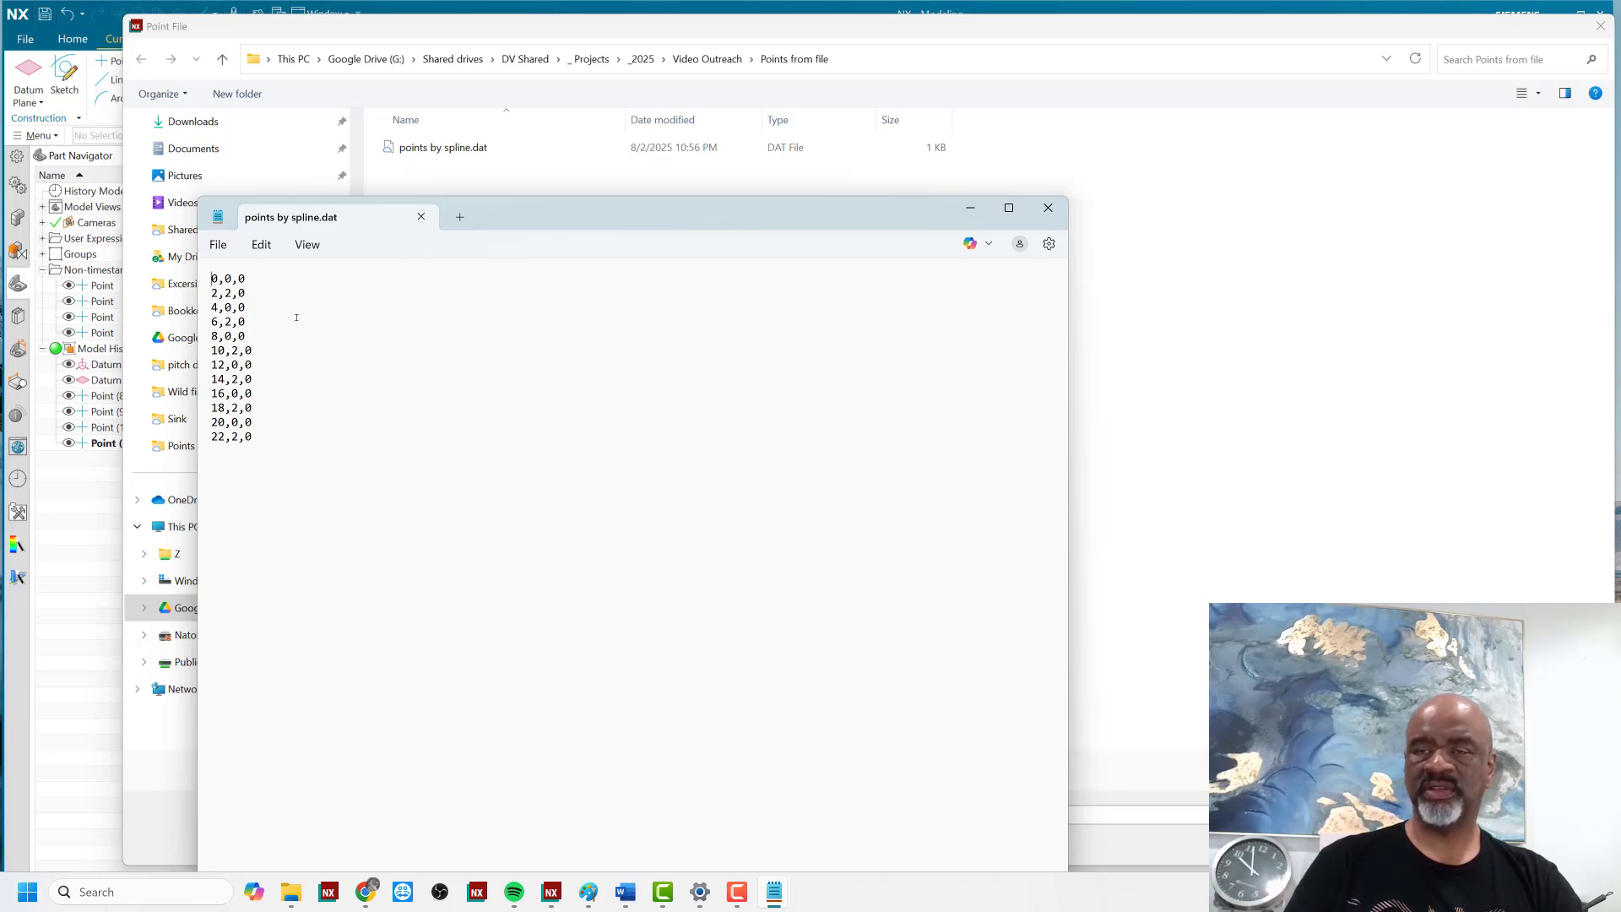
pyautogui.moveTo(490, 222); pyautogui.dragTo(102, 338)
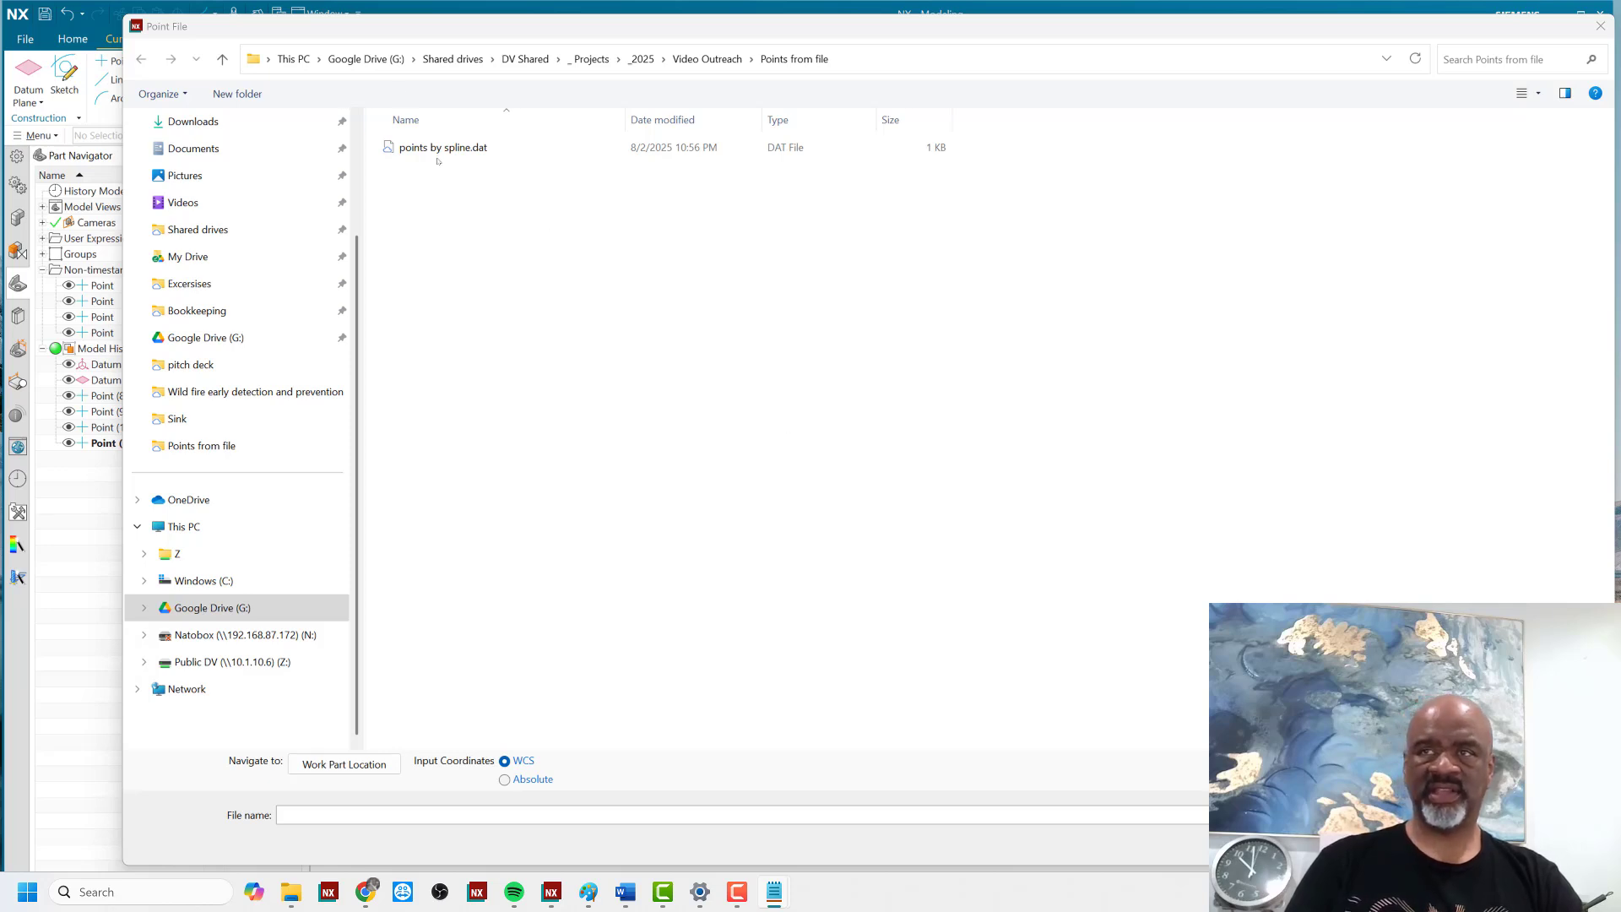
pyautogui.click(440, 149)
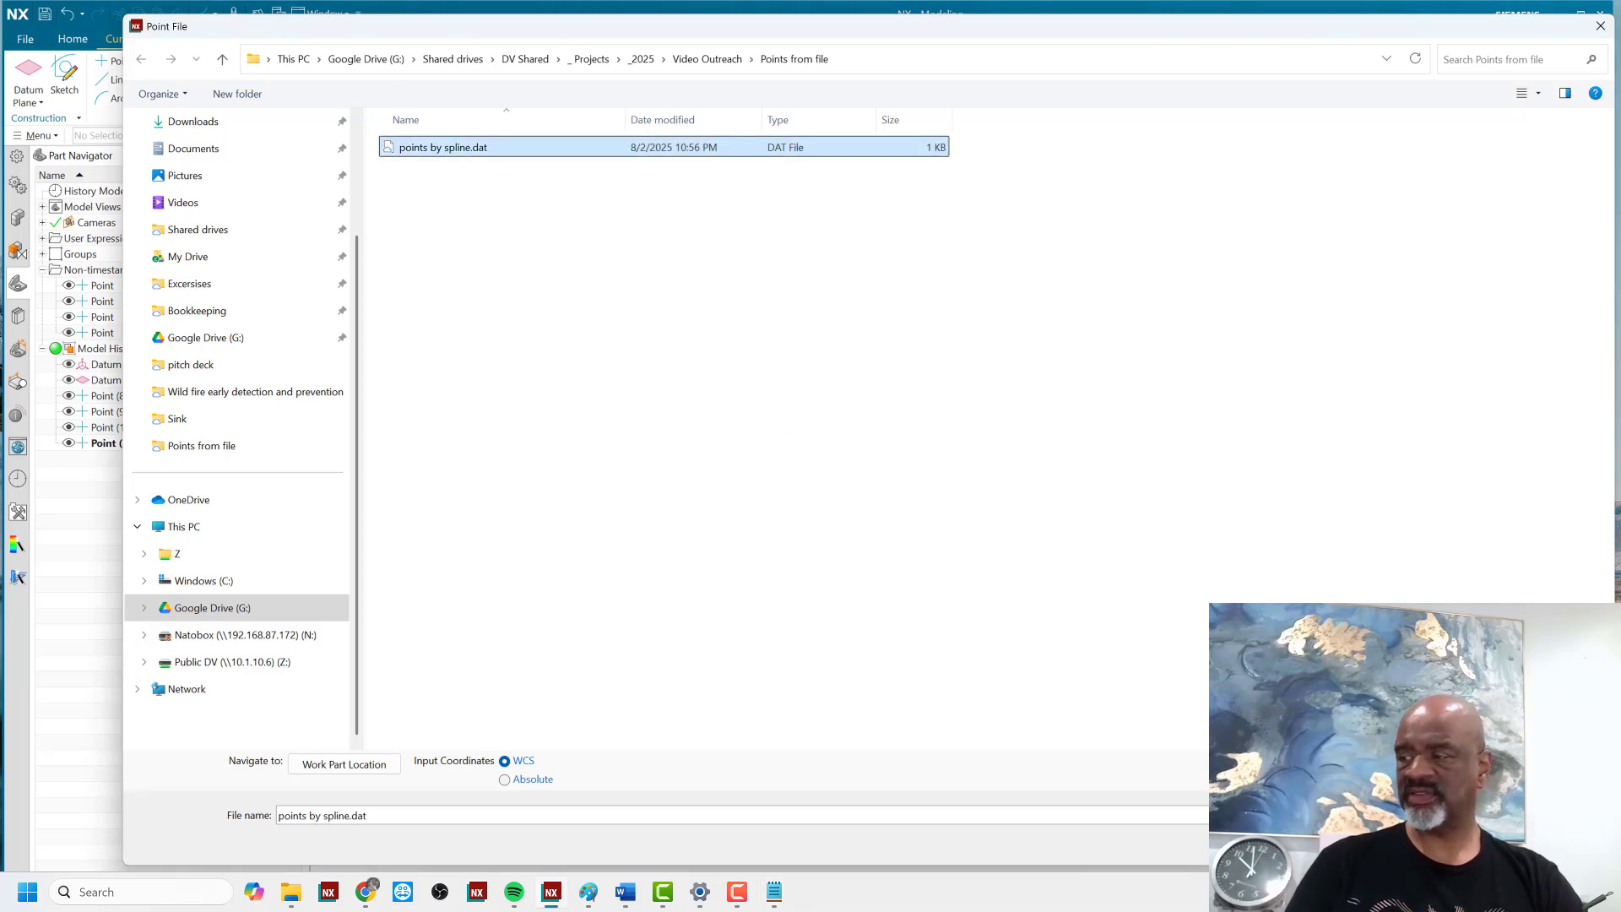
pyautogui.press('Return')
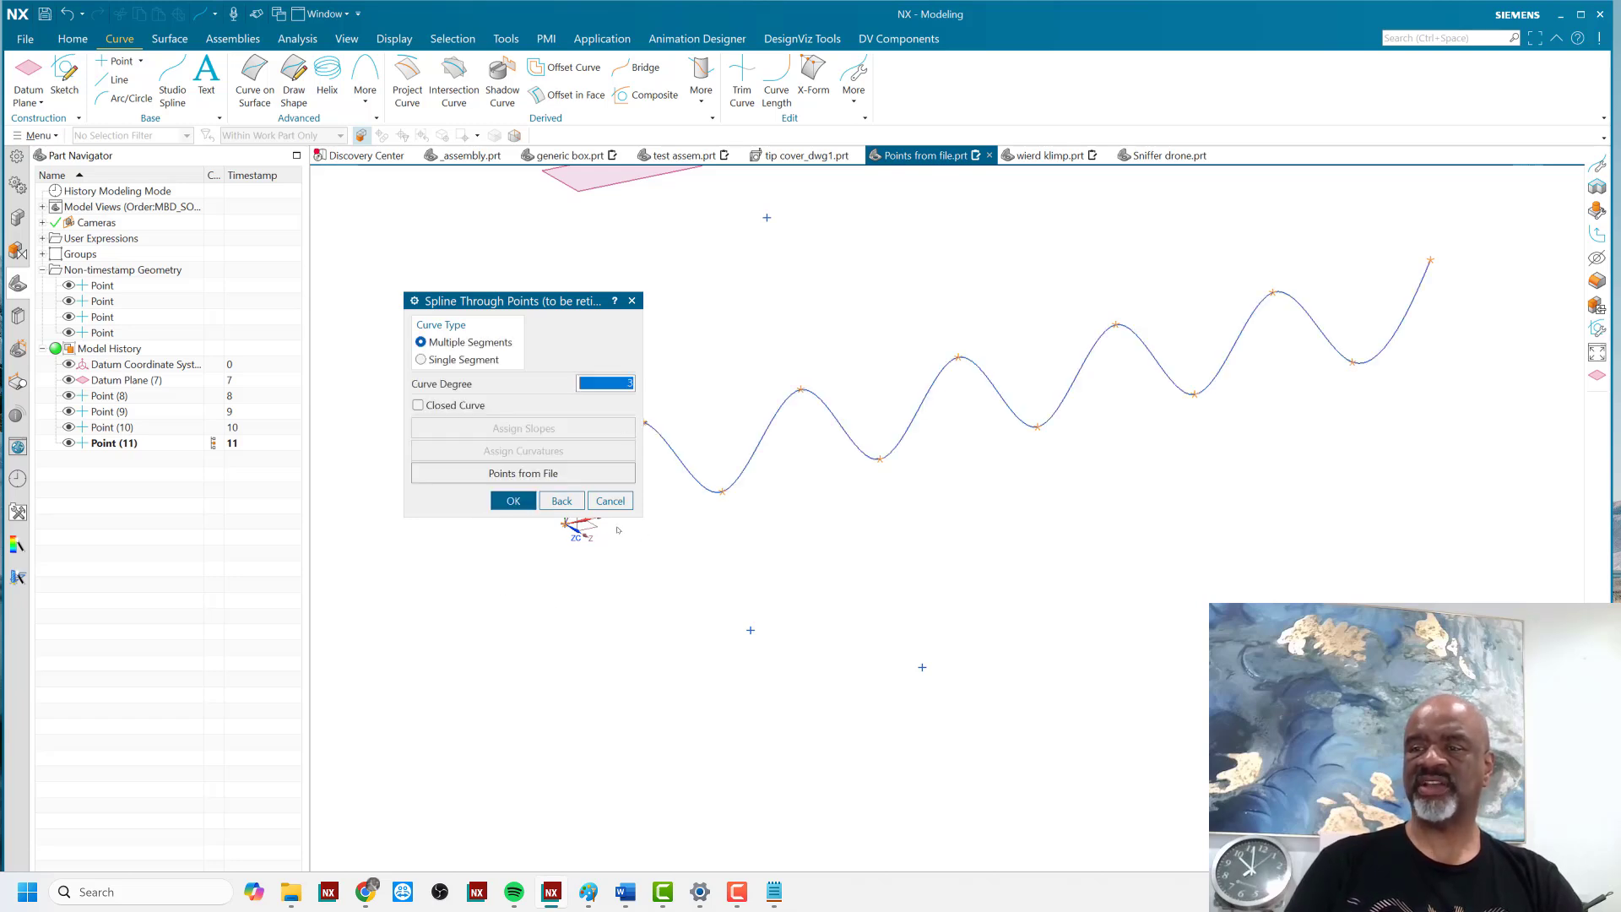
# - Exit the spline tool keeping the wavy spline, then zoom out and orbit to view it
pyautogui.click(610, 501)
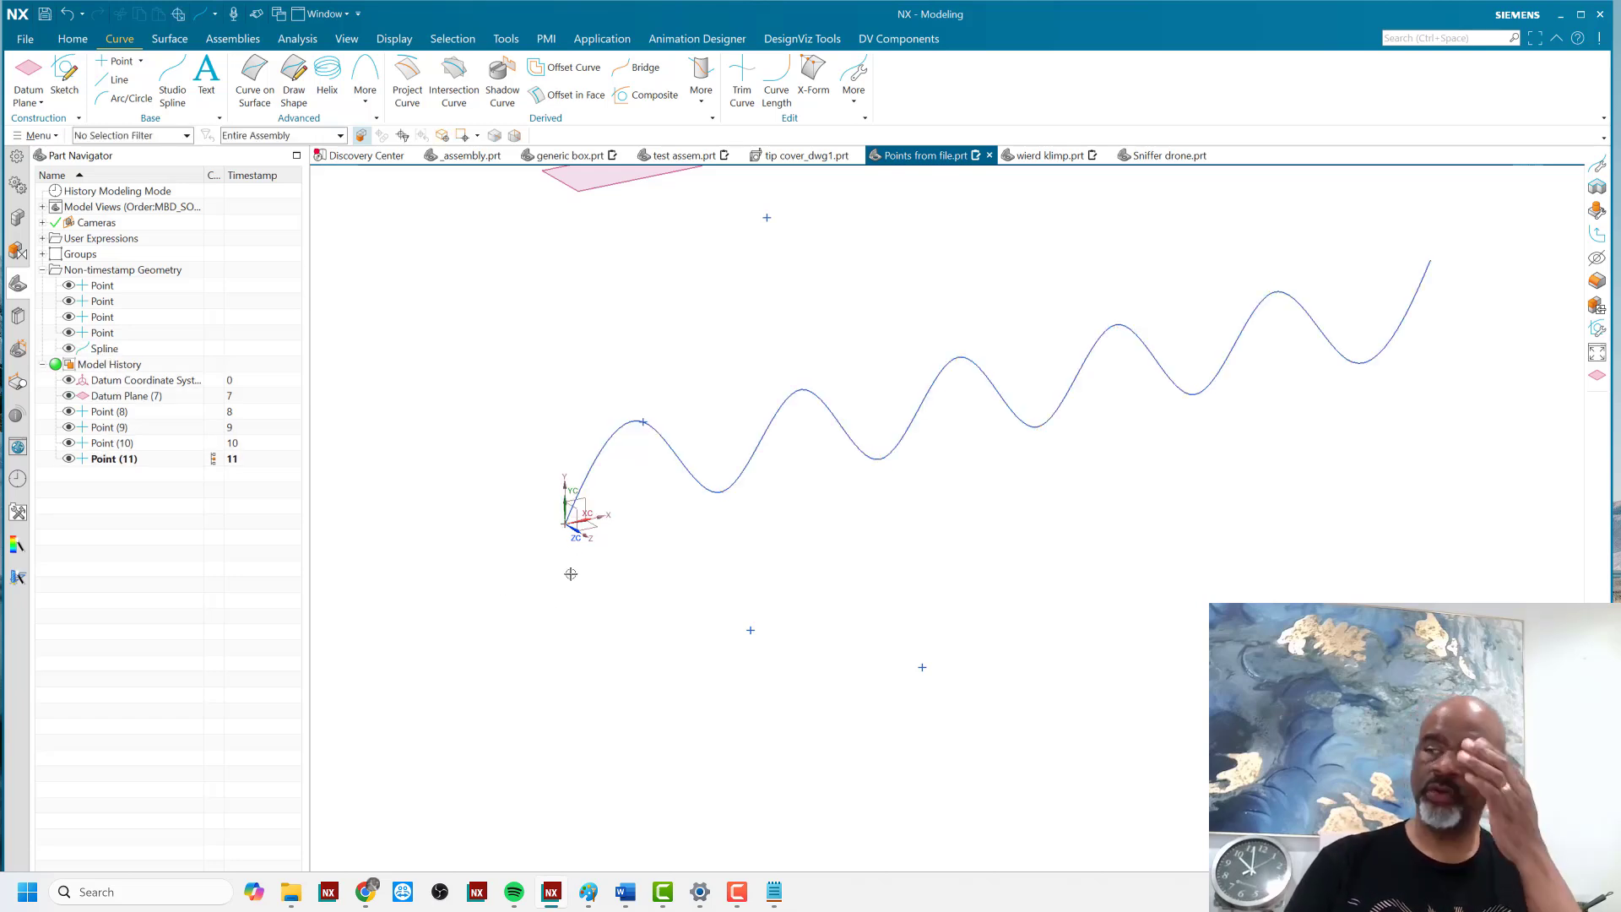
pyautogui.scroll(-4, 533, 555)
pyautogui.moveTo(535, 552); pyautogui.dragTo(545, 537, button='middle')
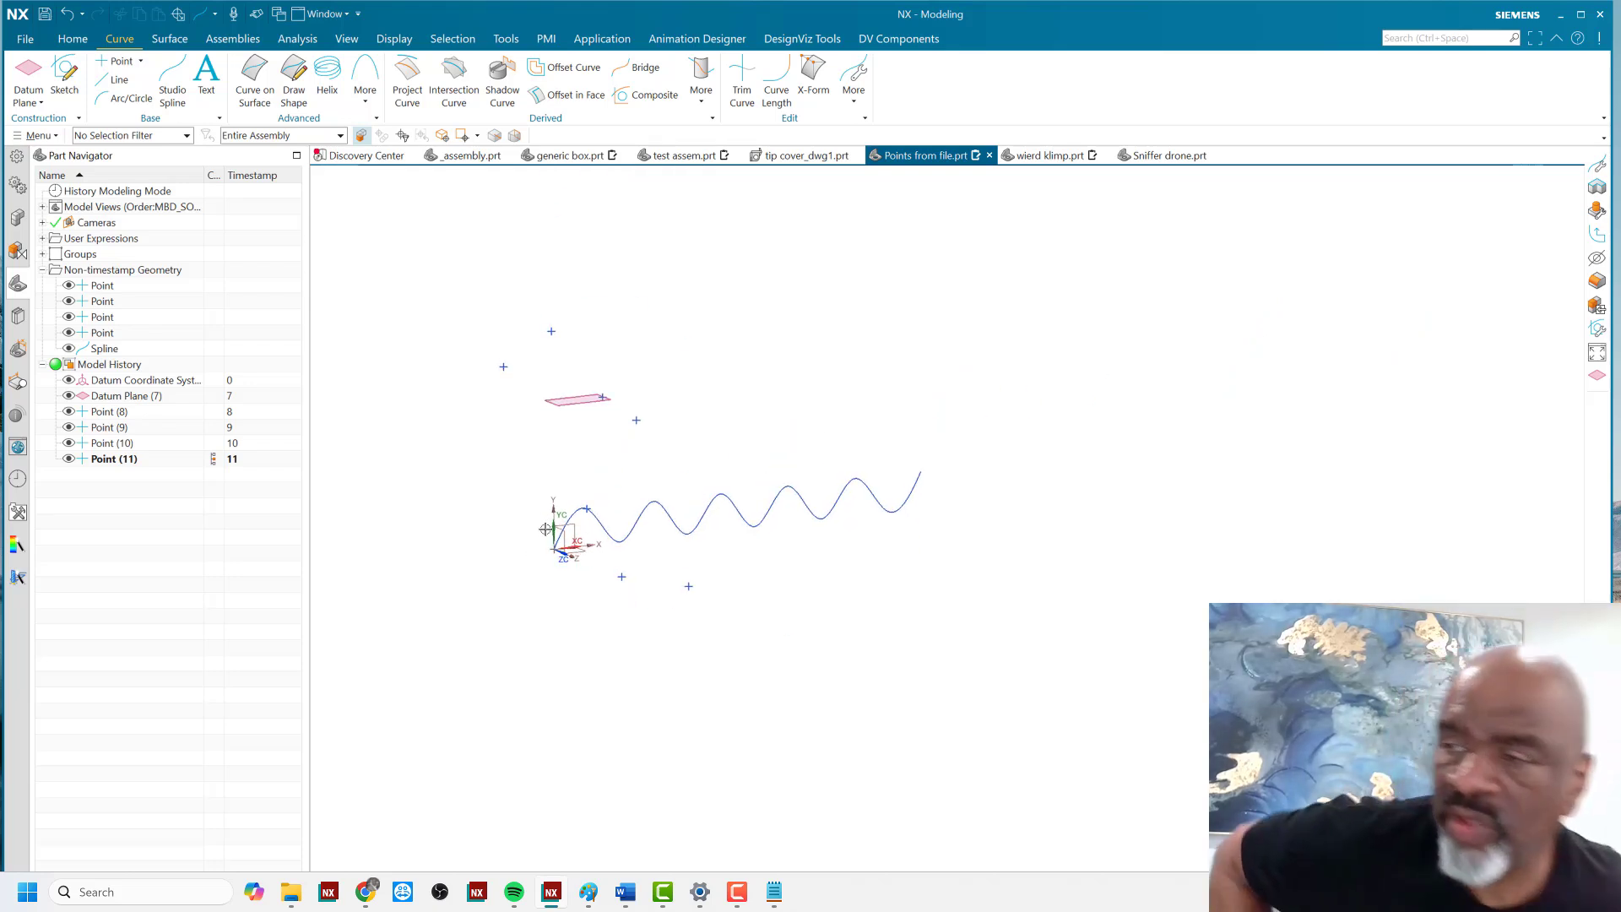